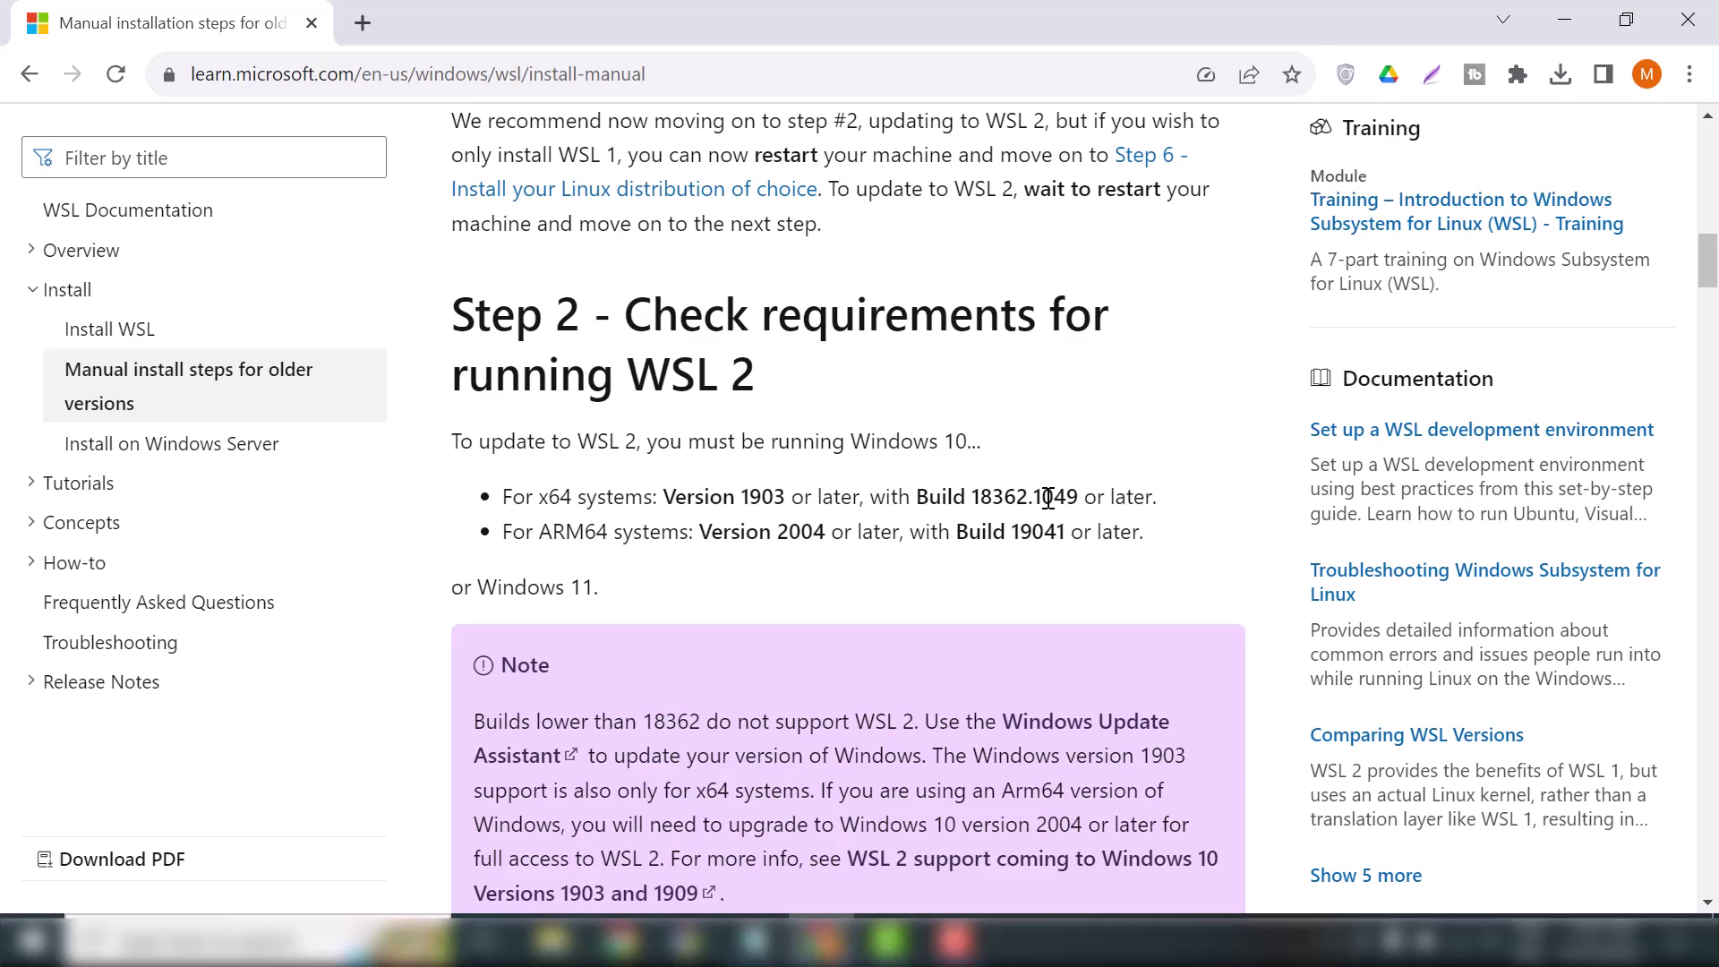
Open the Run dialog with Win+R to launch winver
key(super+r)
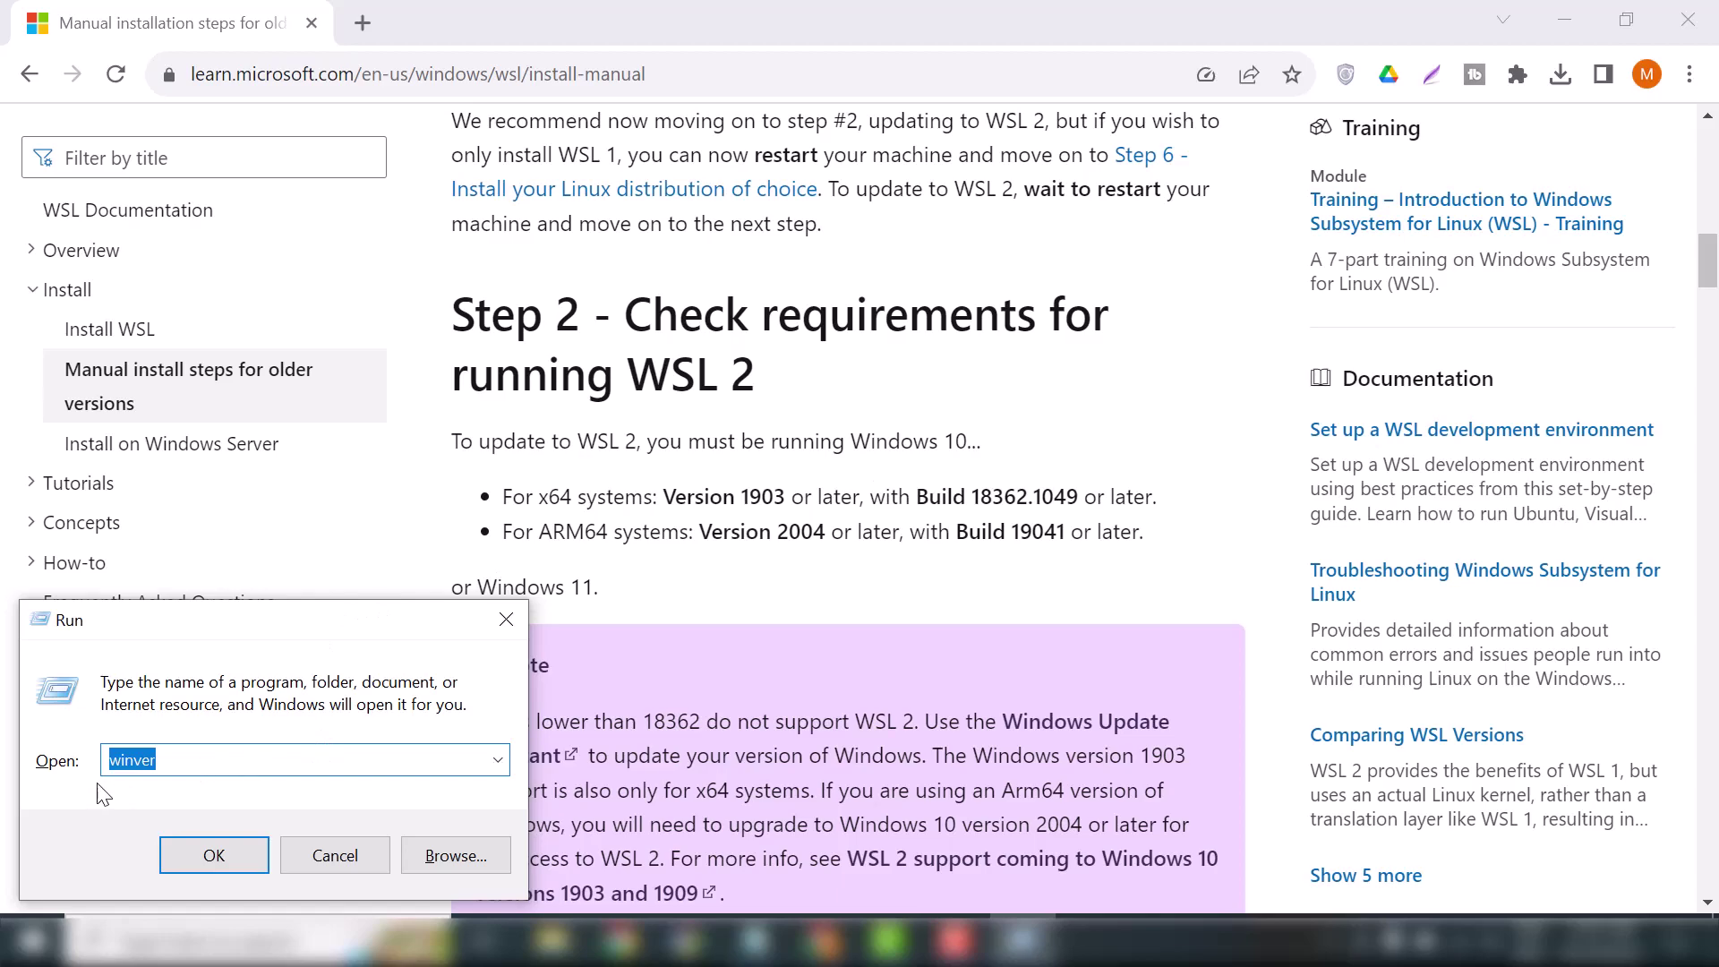
Run winver, confirm Windows 22H2 build 19045.3448, and close the About box
click(221, 857)
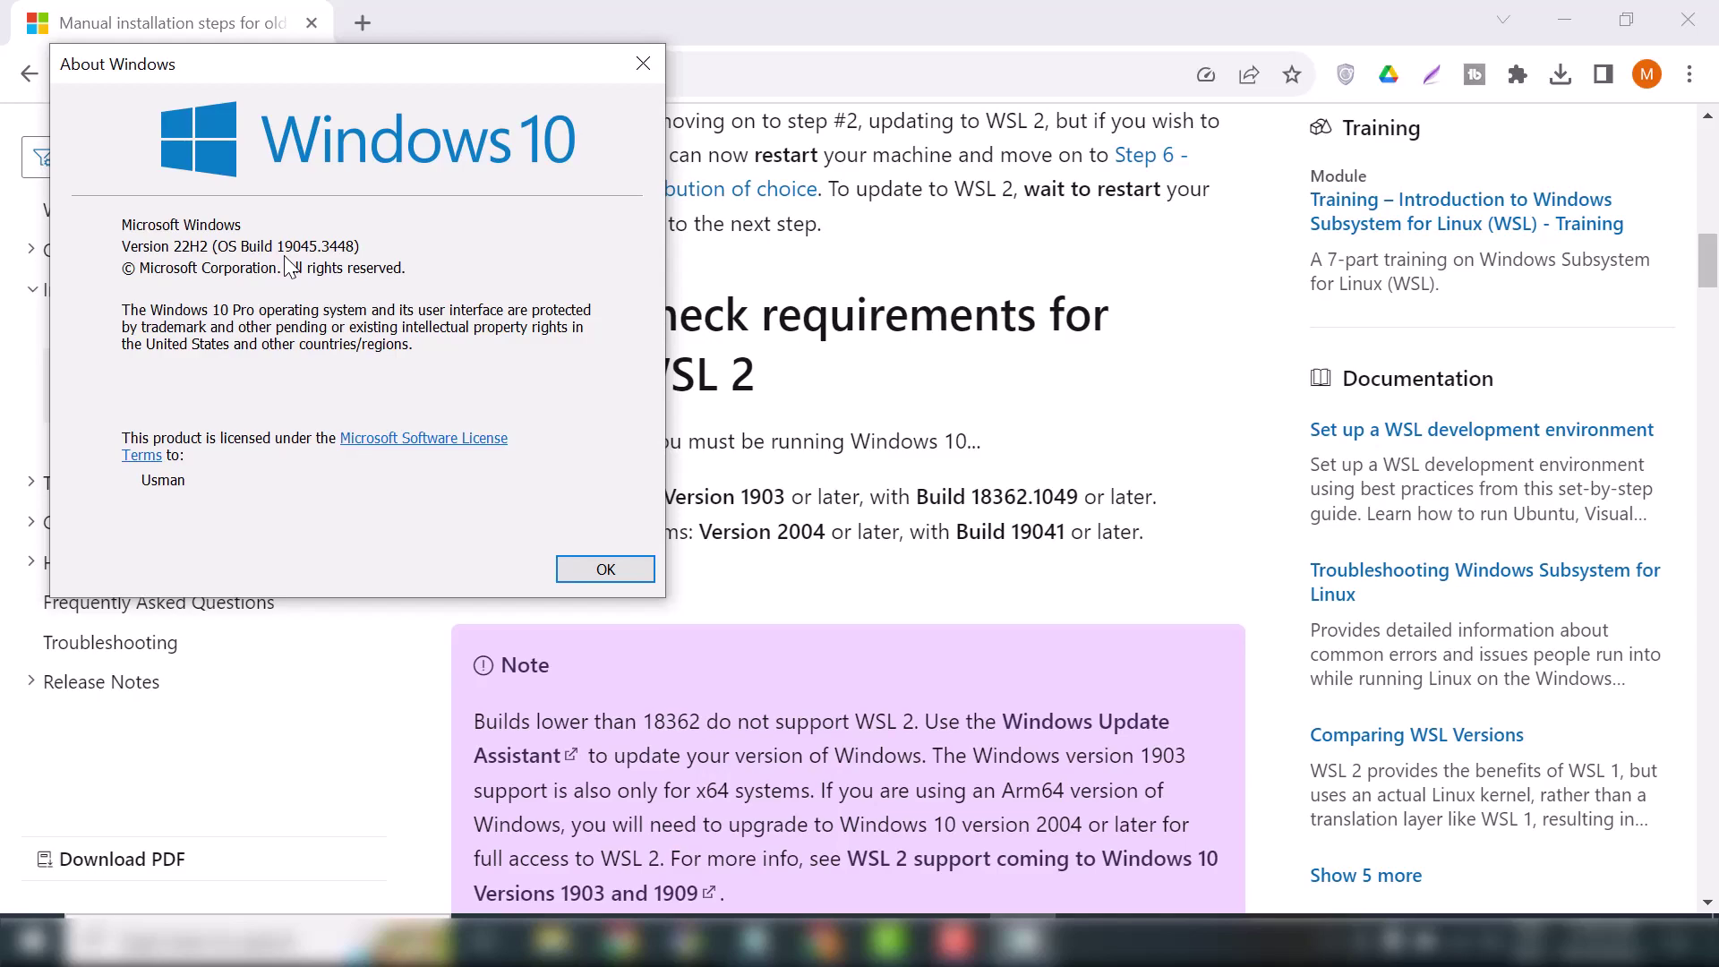
click(644, 65)
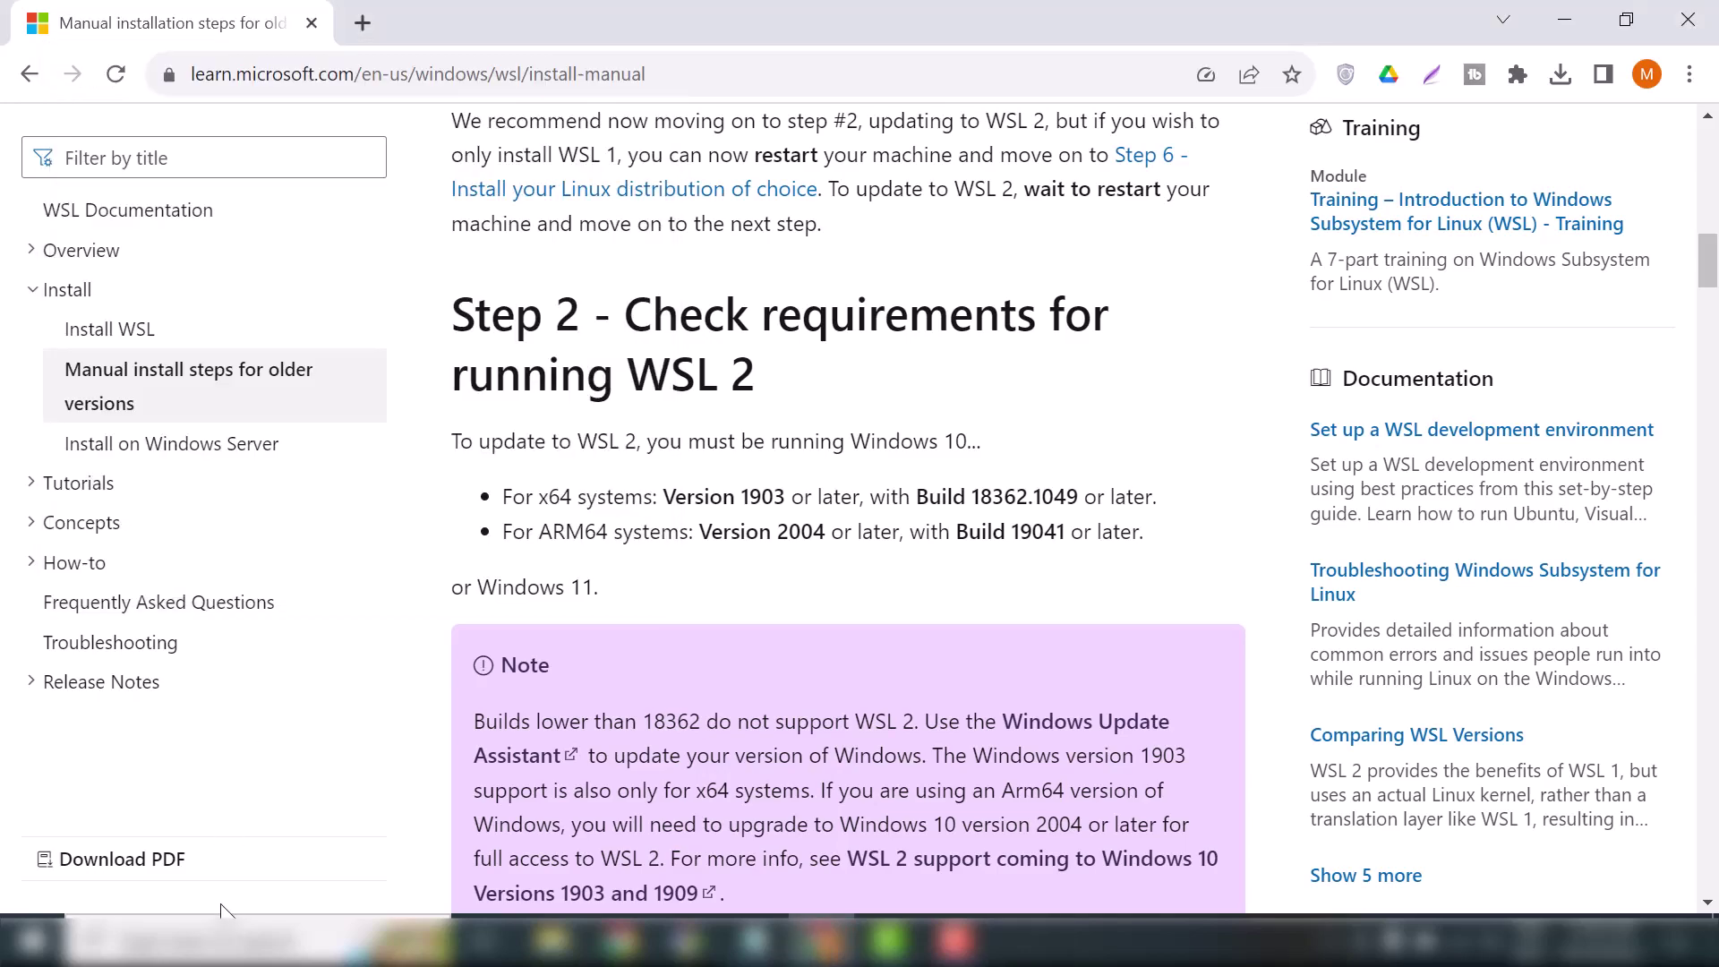
Launch Windows PowerShell as administrator, move it to the screen top, and switch to Notepad
click(224, 938)
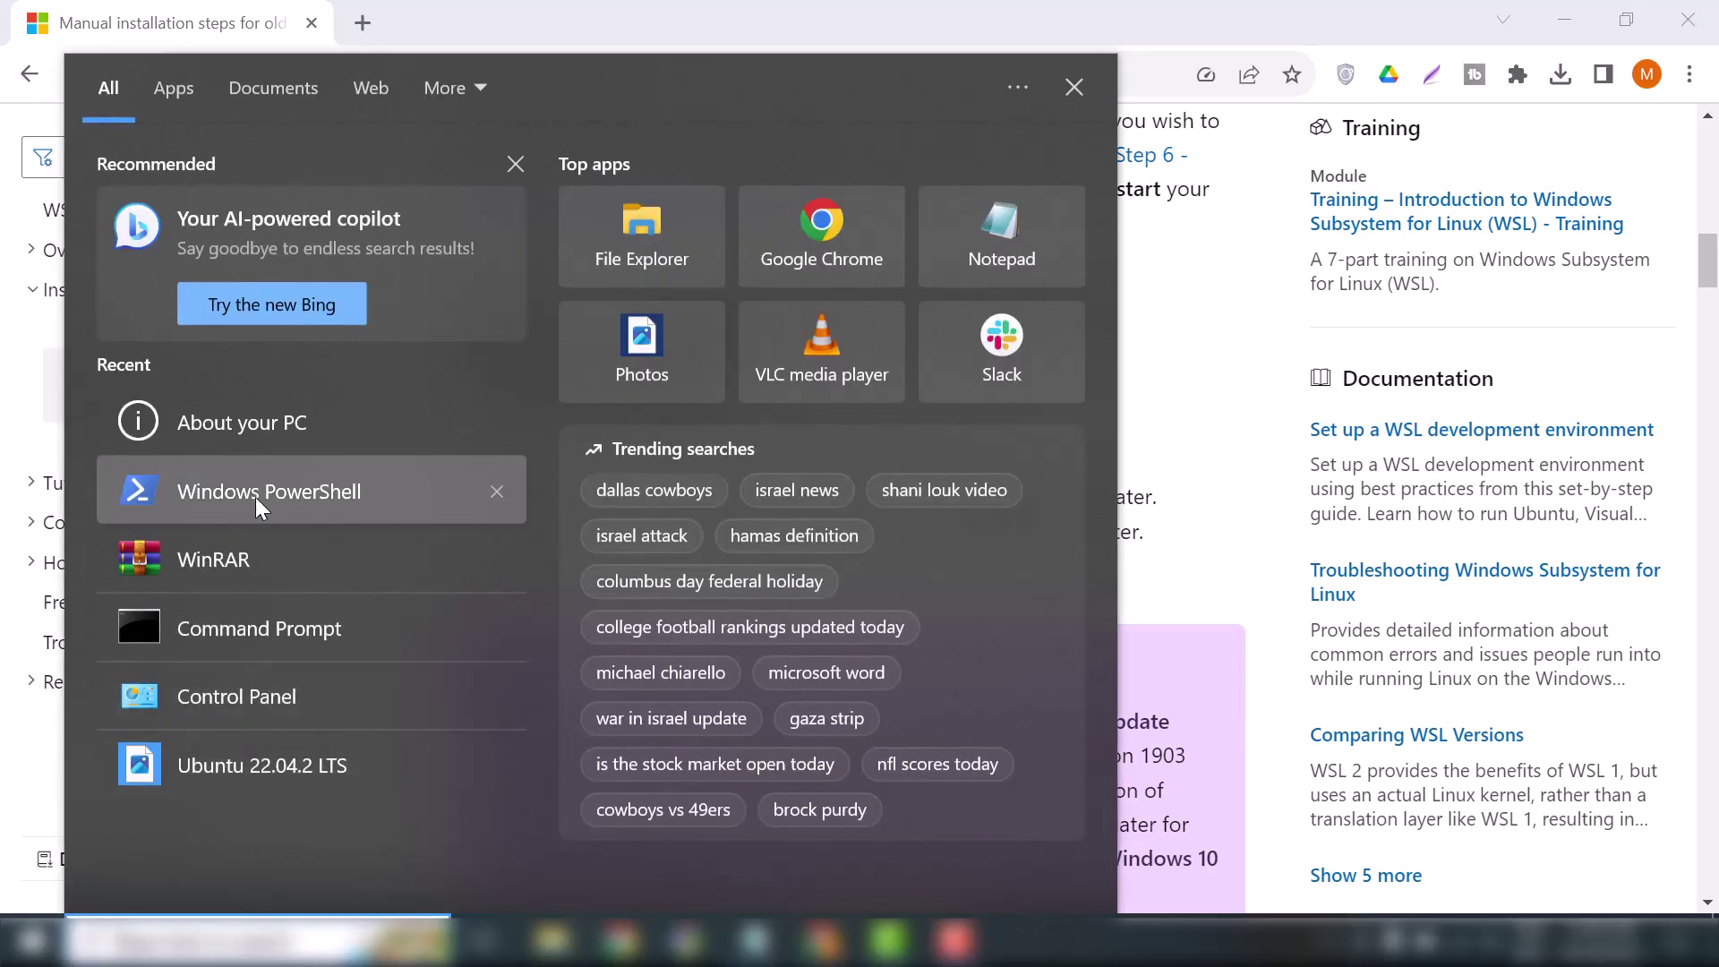
right_click(254, 502)
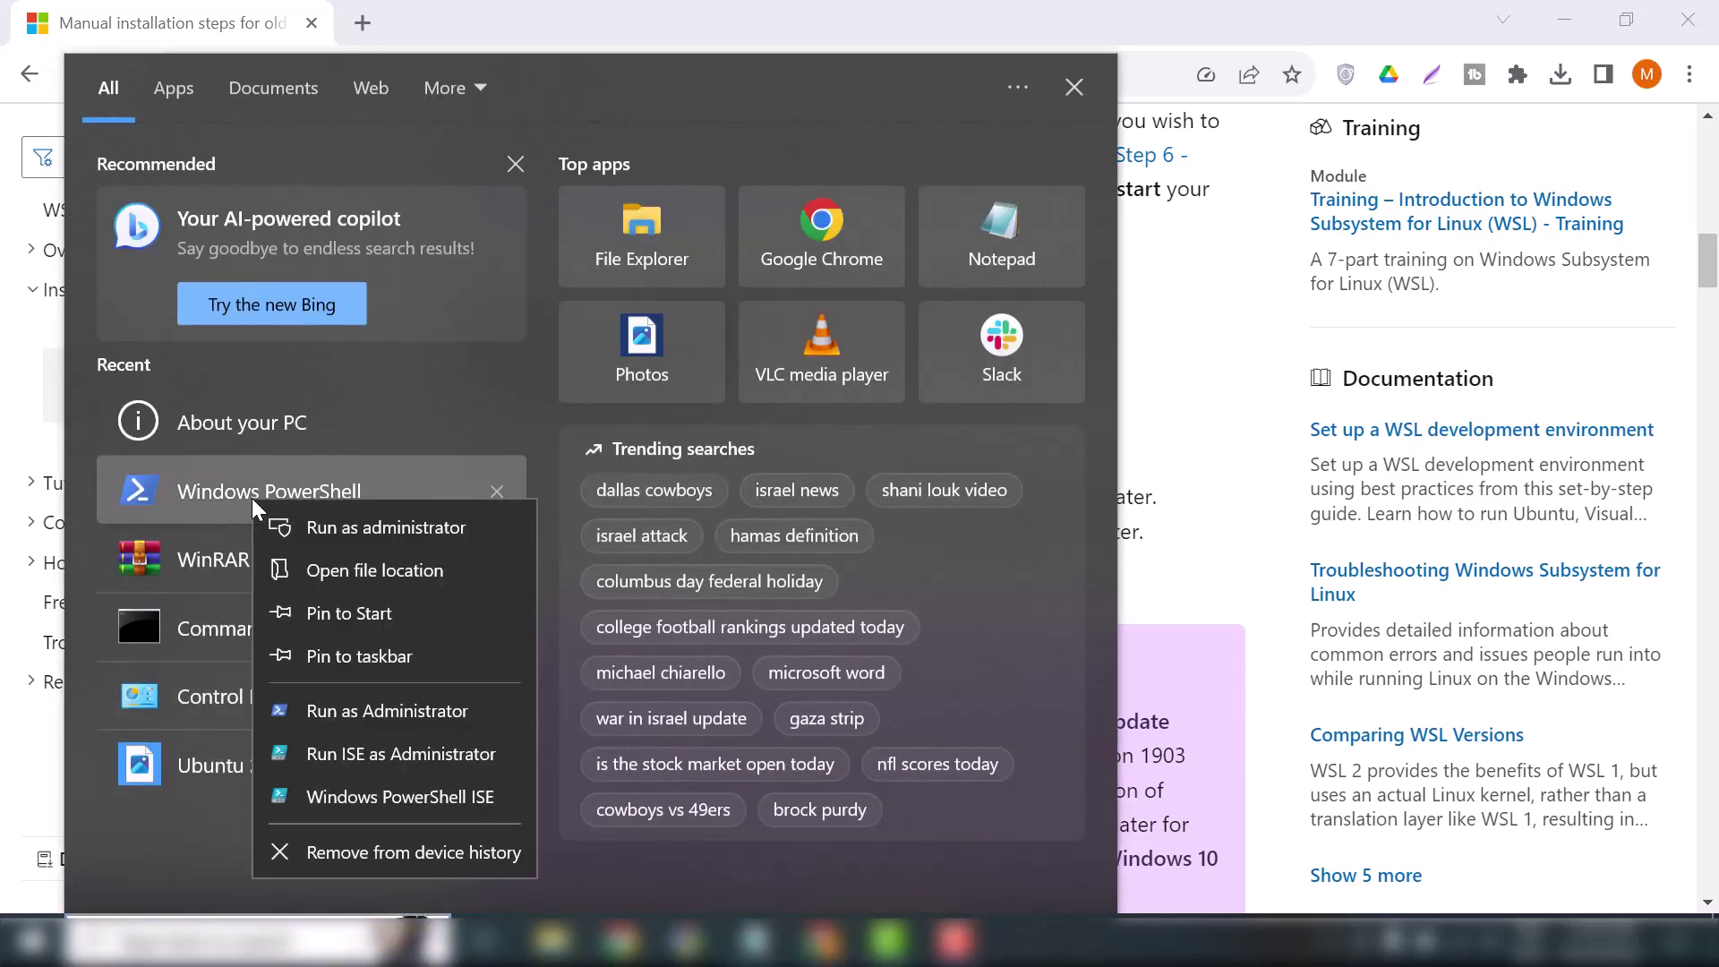
click(369, 530)
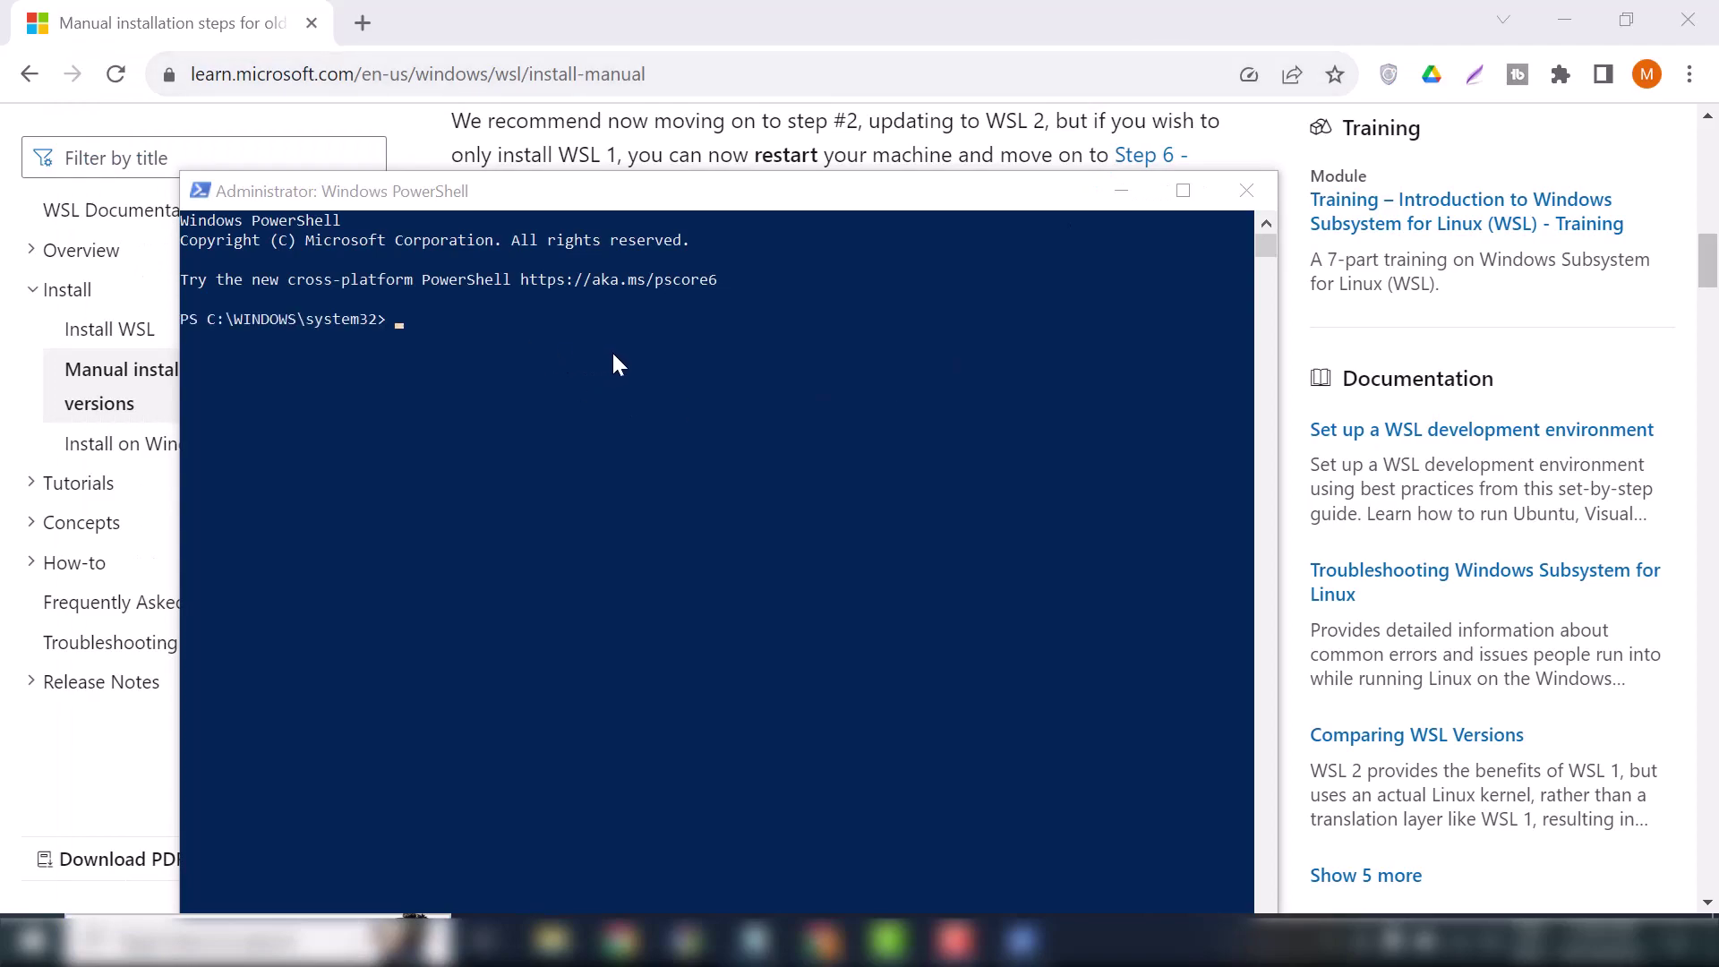
drag(699, 190, 759, 65)
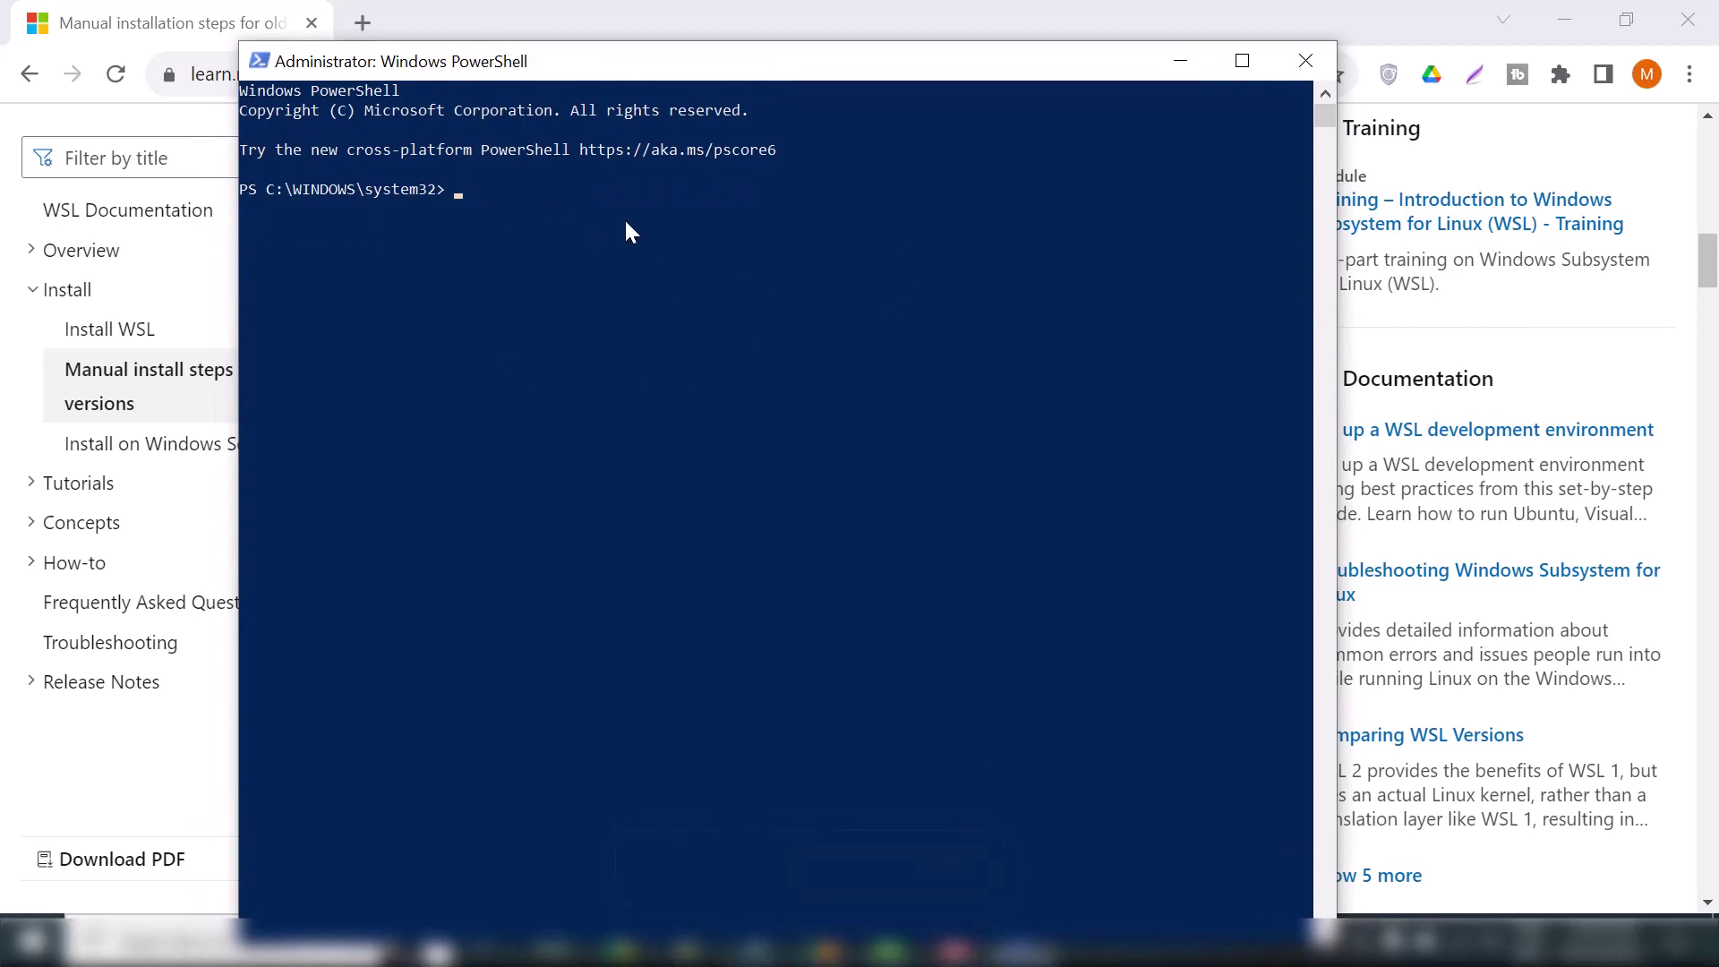
drag(851, 65, 853, 25)
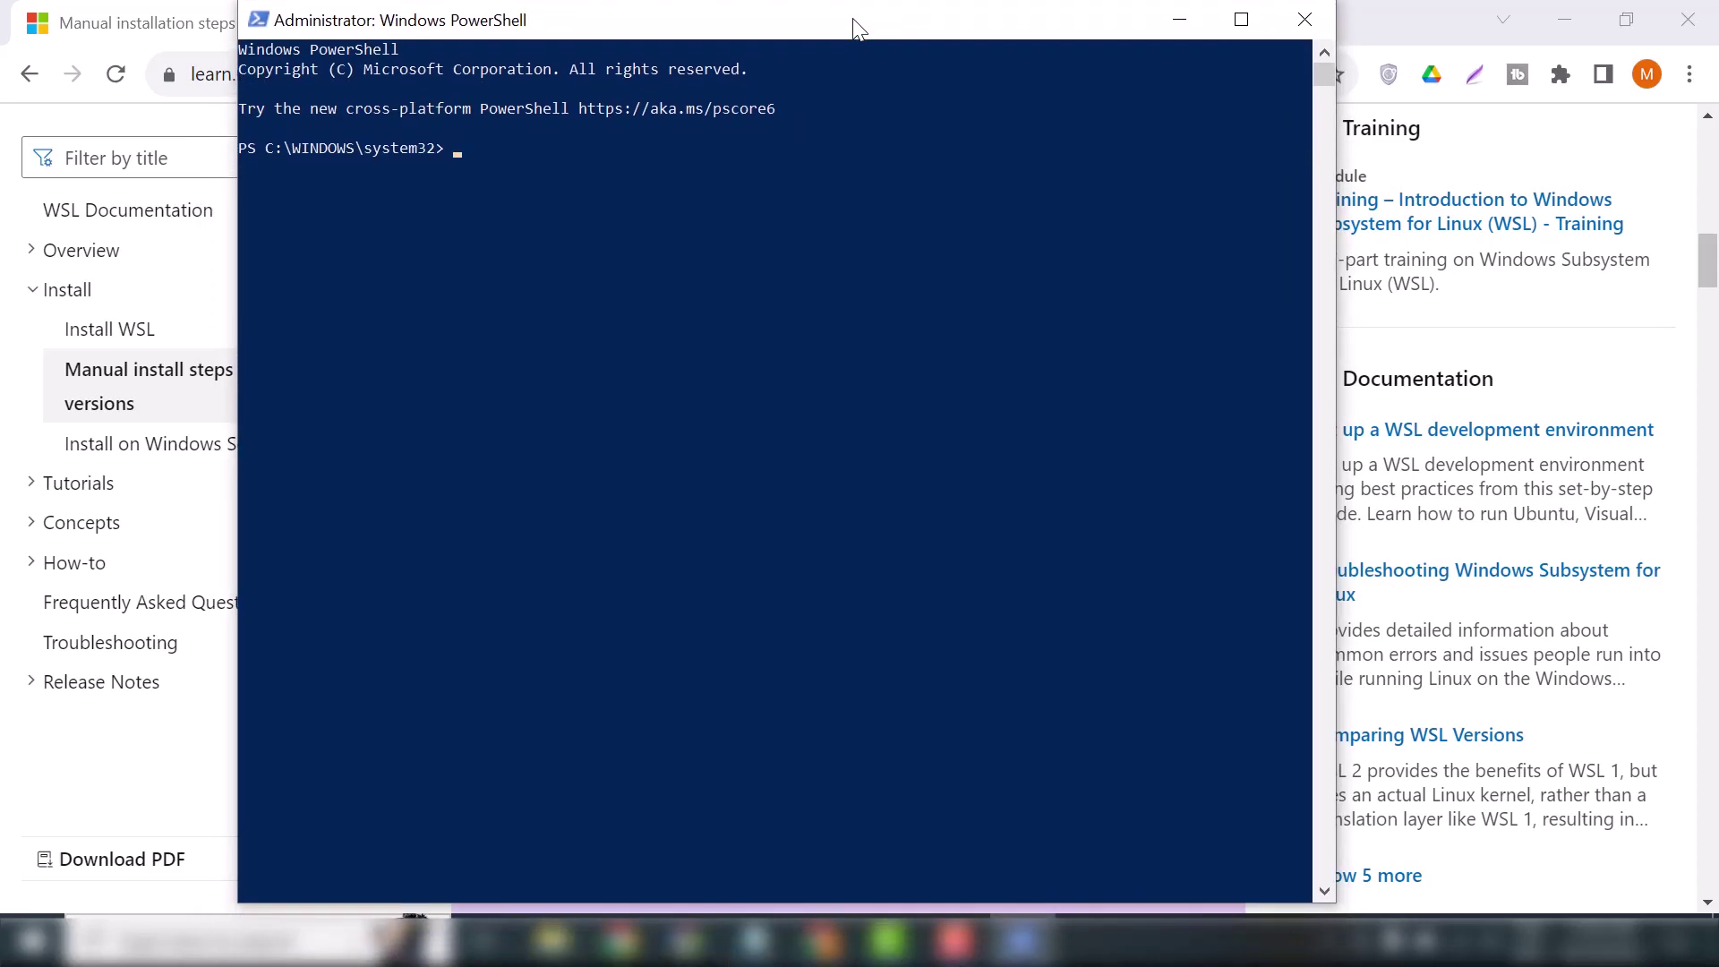
click(755, 936)
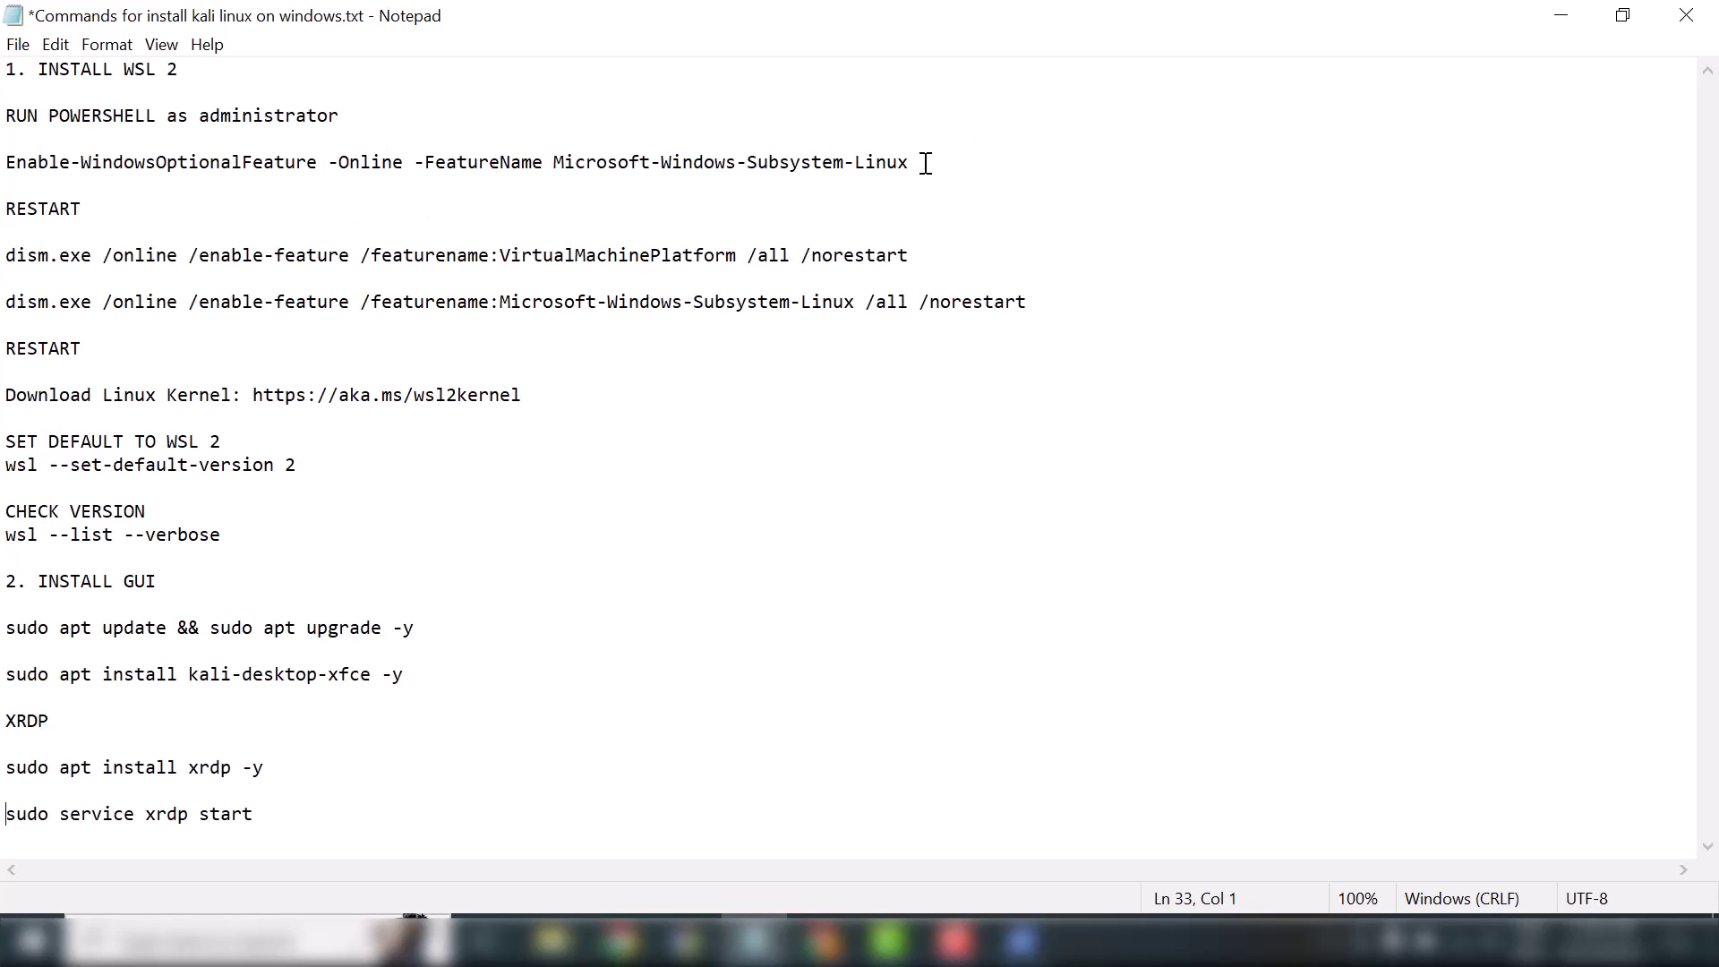
Copy the Enable-WindowsOptionalFeature Microsoft-Windows-Subsystem-Linux command from Notepad and run it in PowerShell
drag(913, 162, 11, 170)
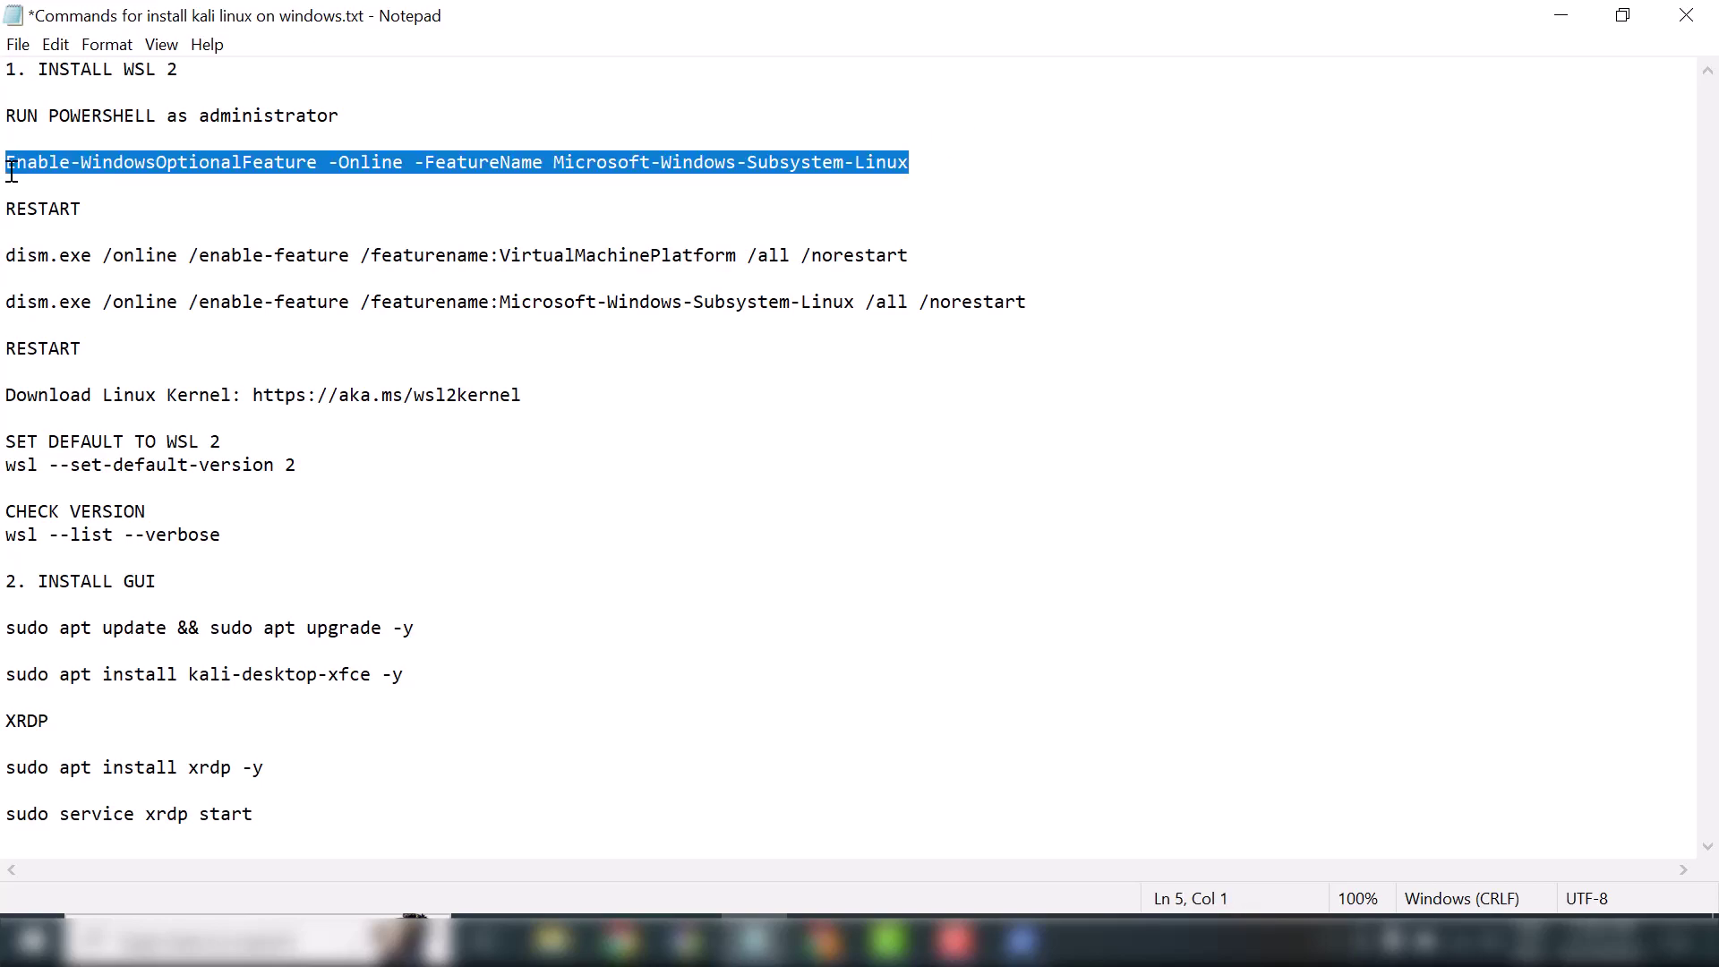
key(ctrl+c)
click(753, 940)
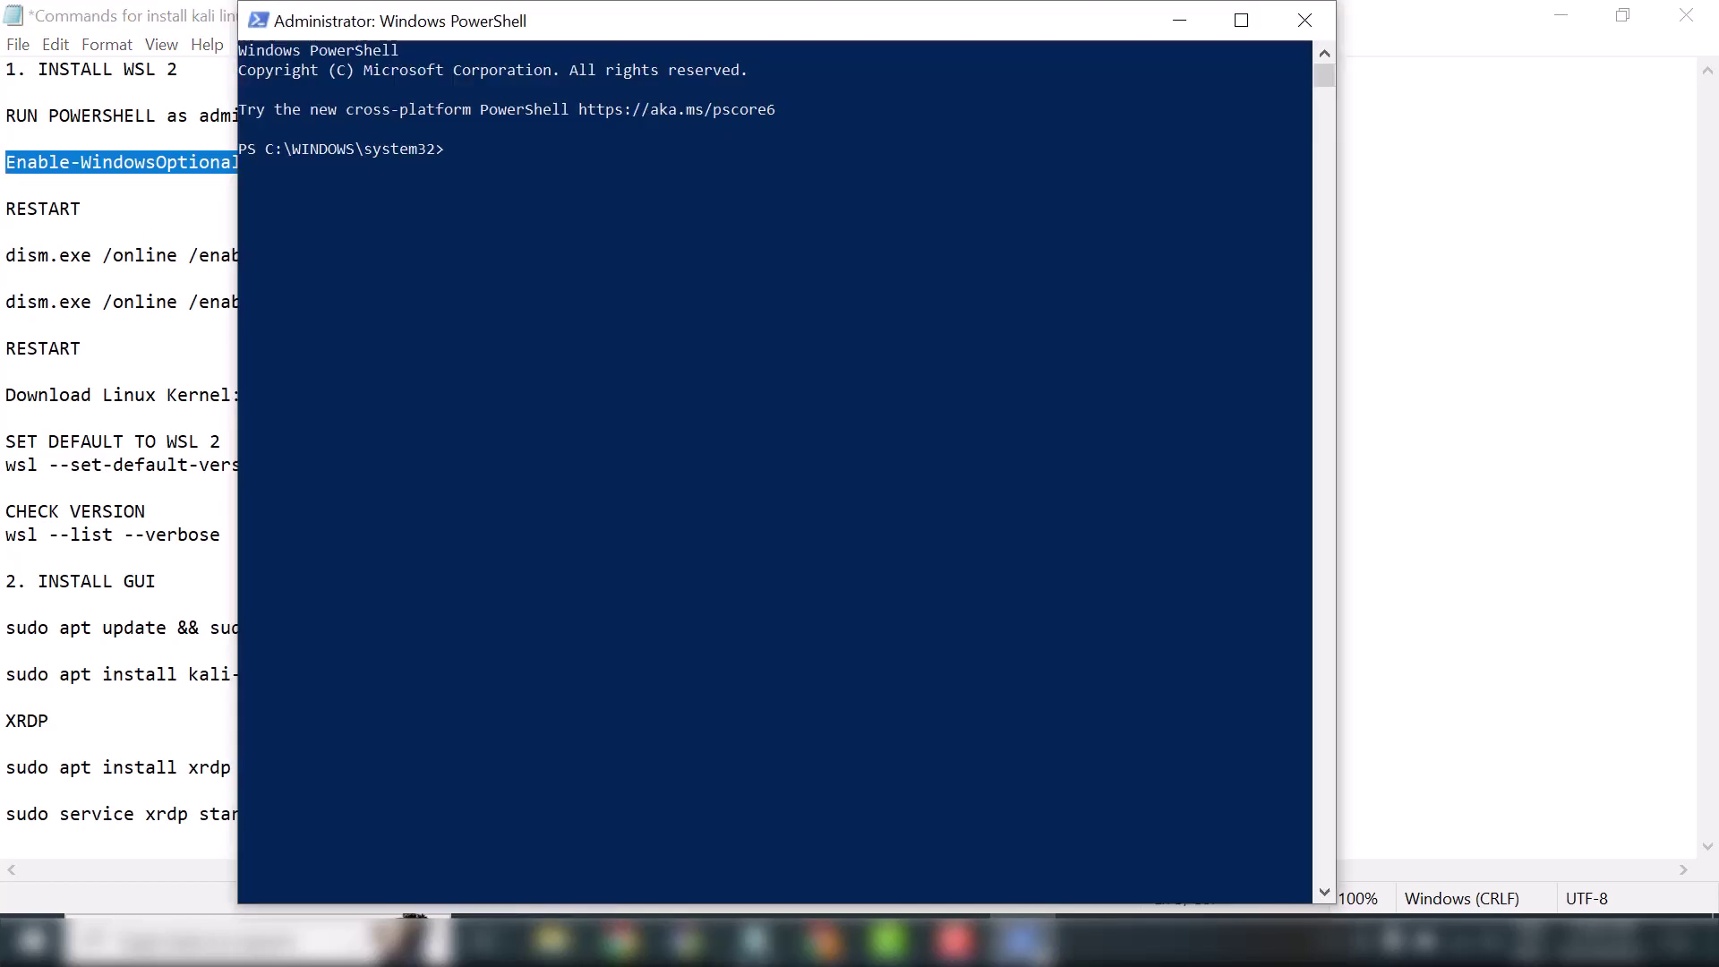
right_click(611, 267)
key(Return)
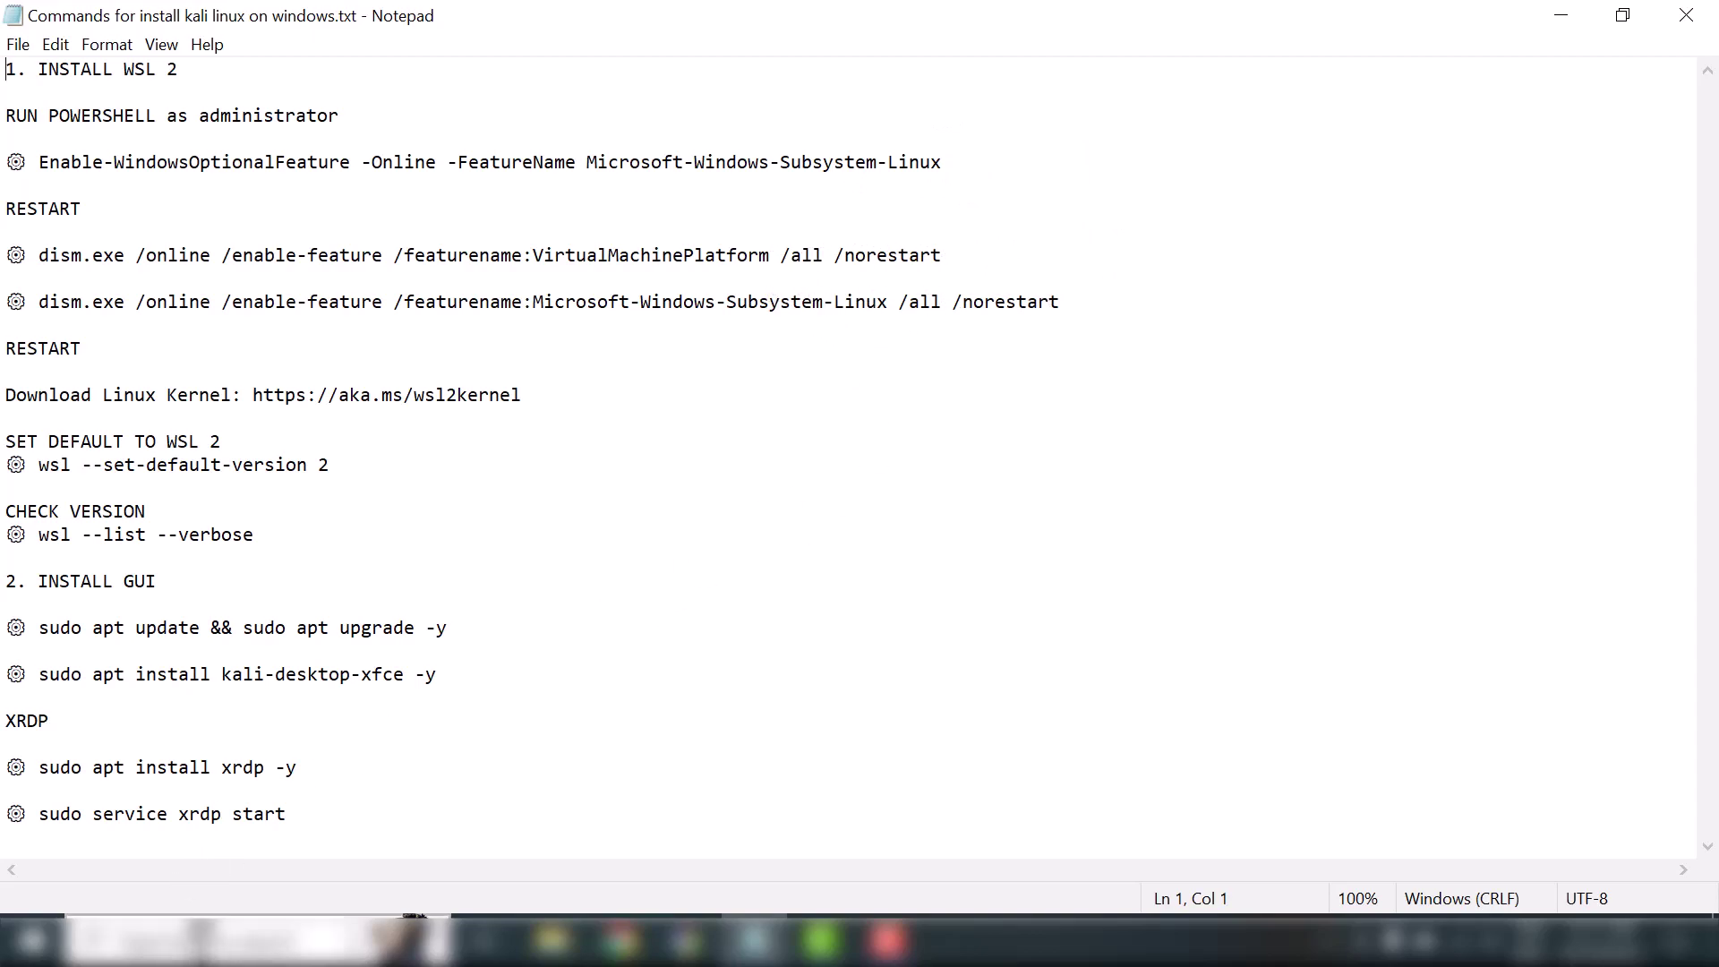
Open an admin PowerShell and run the dism command enabling VirtualMachinePlatform
click(206, 941)
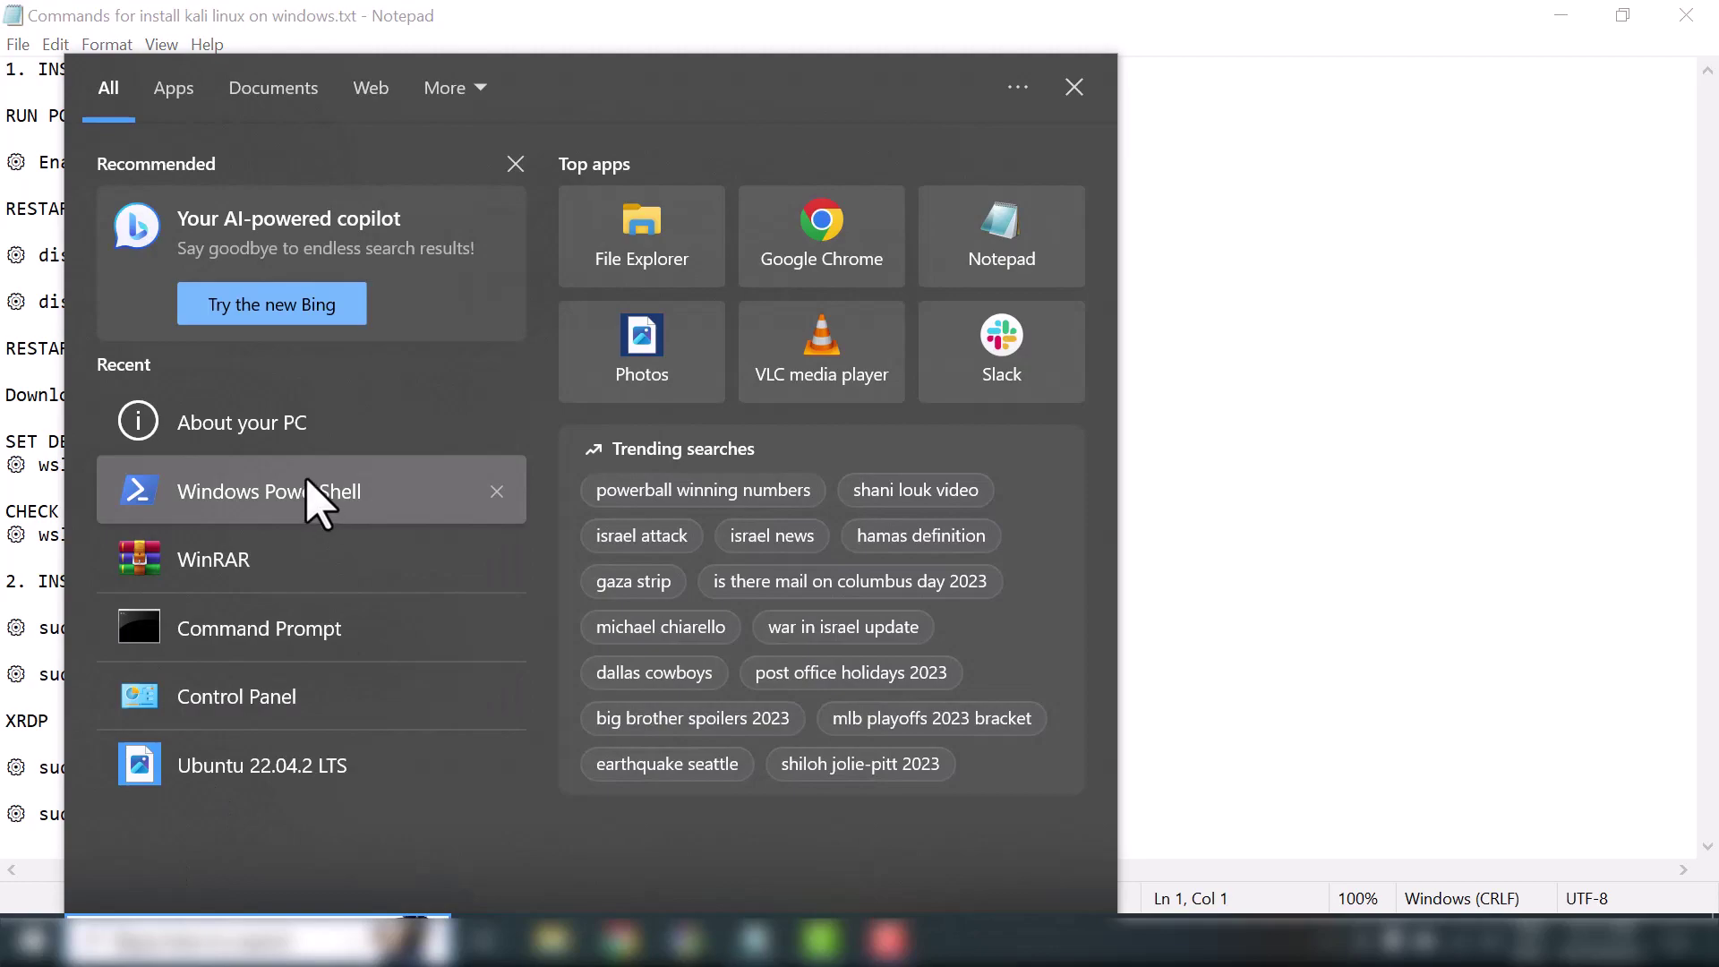
click(421, 512)
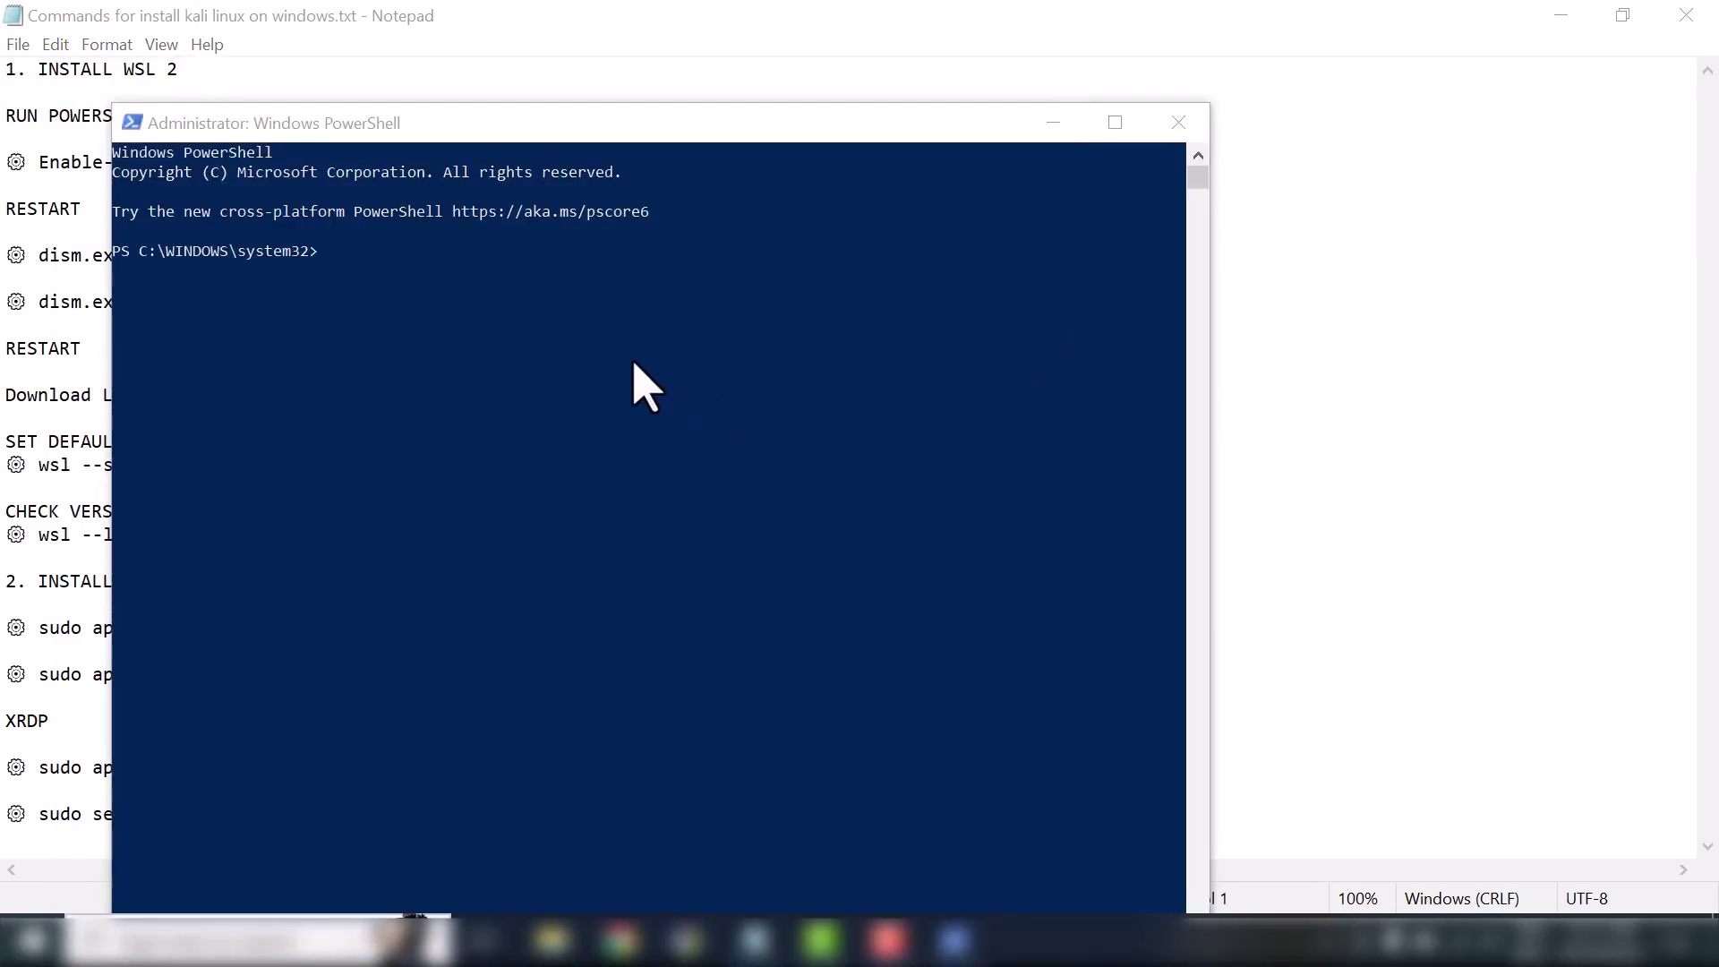
click(765, 951)
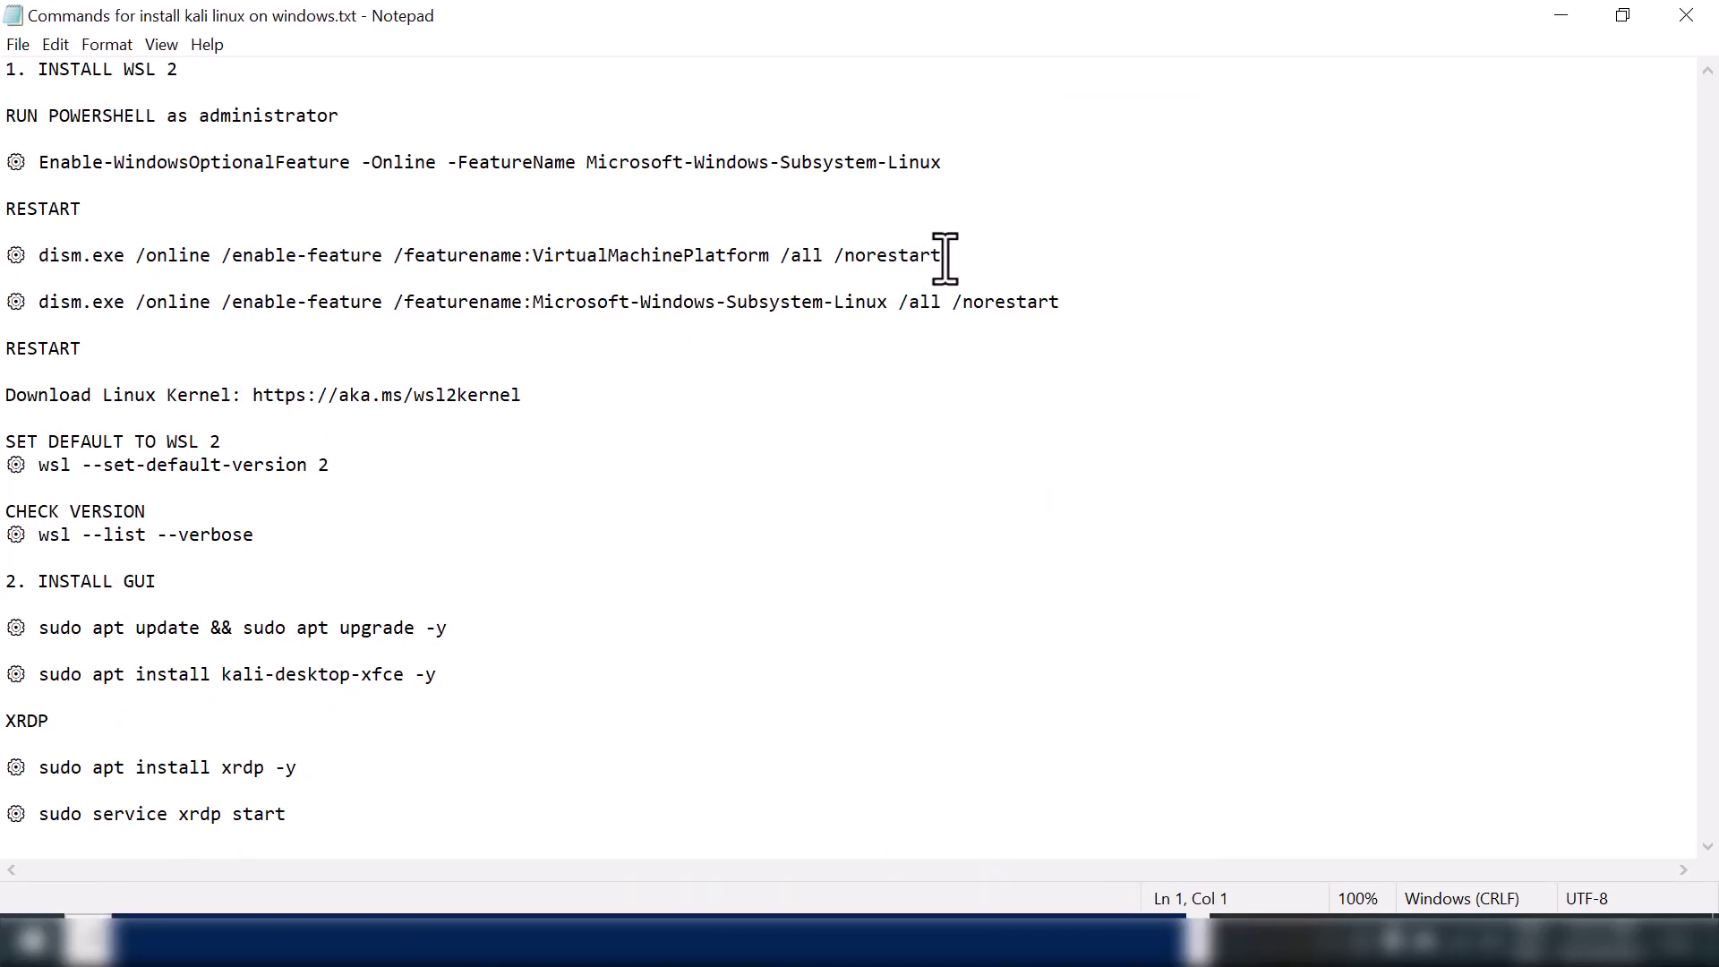
drag(942, 255, 50, 251)
key(ctrl+c)
key(alt+Tab)
right_click(556, 261)
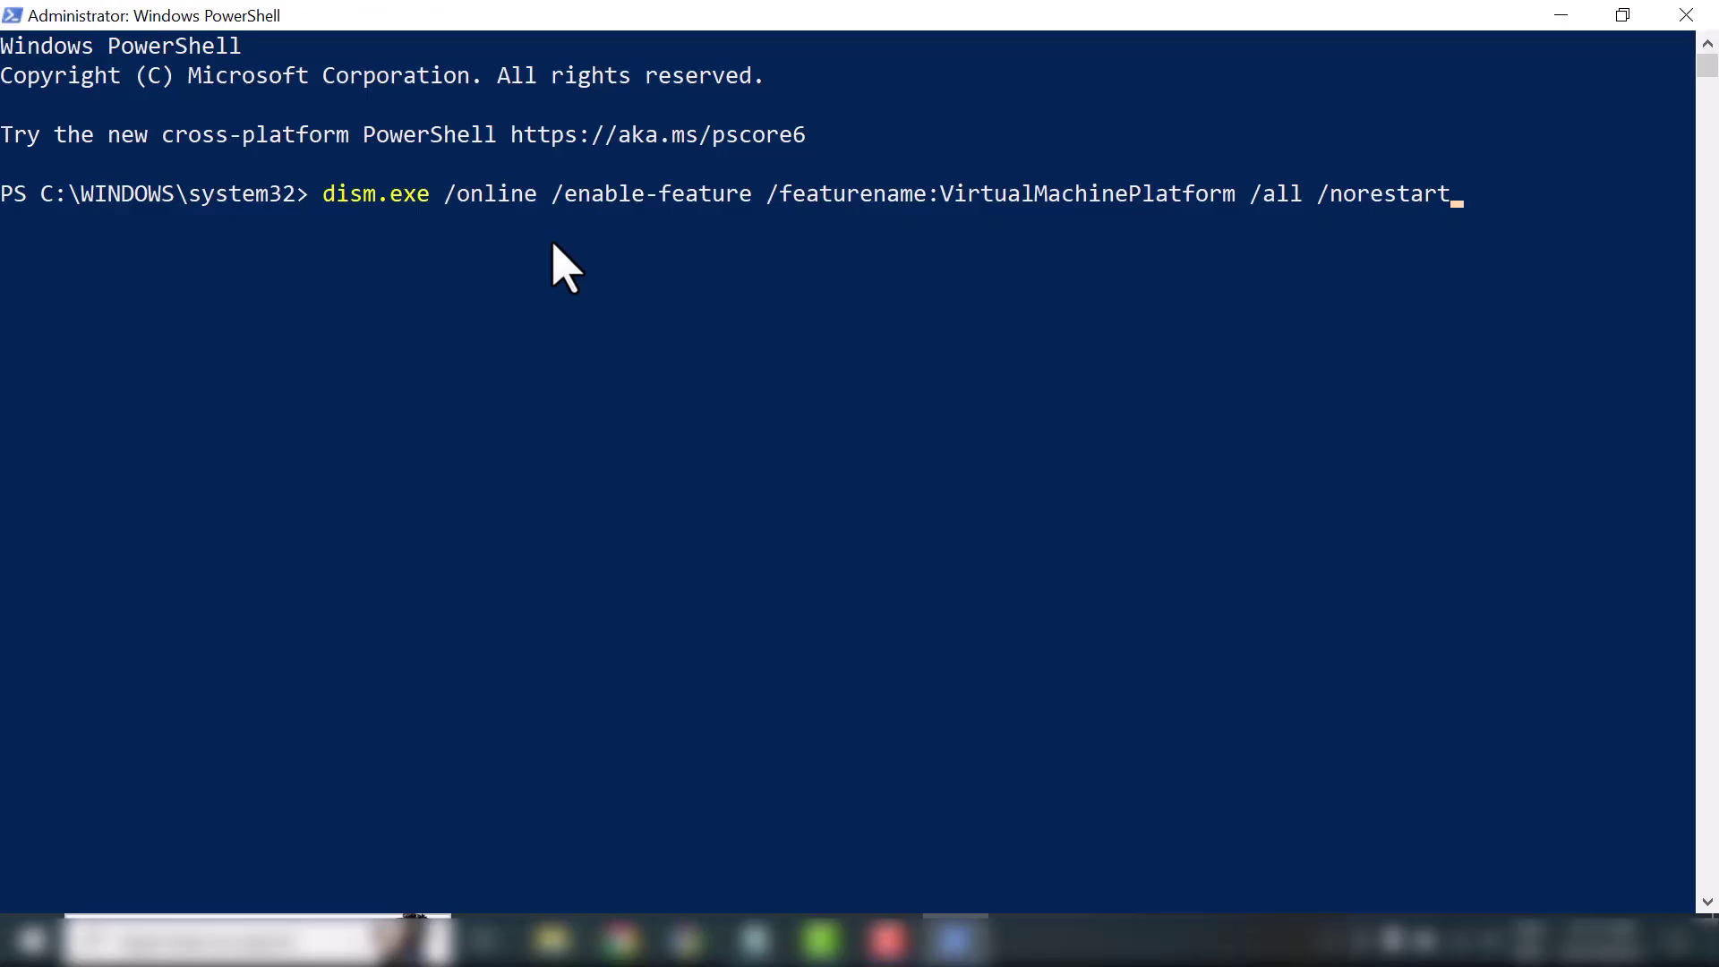
key(Return)
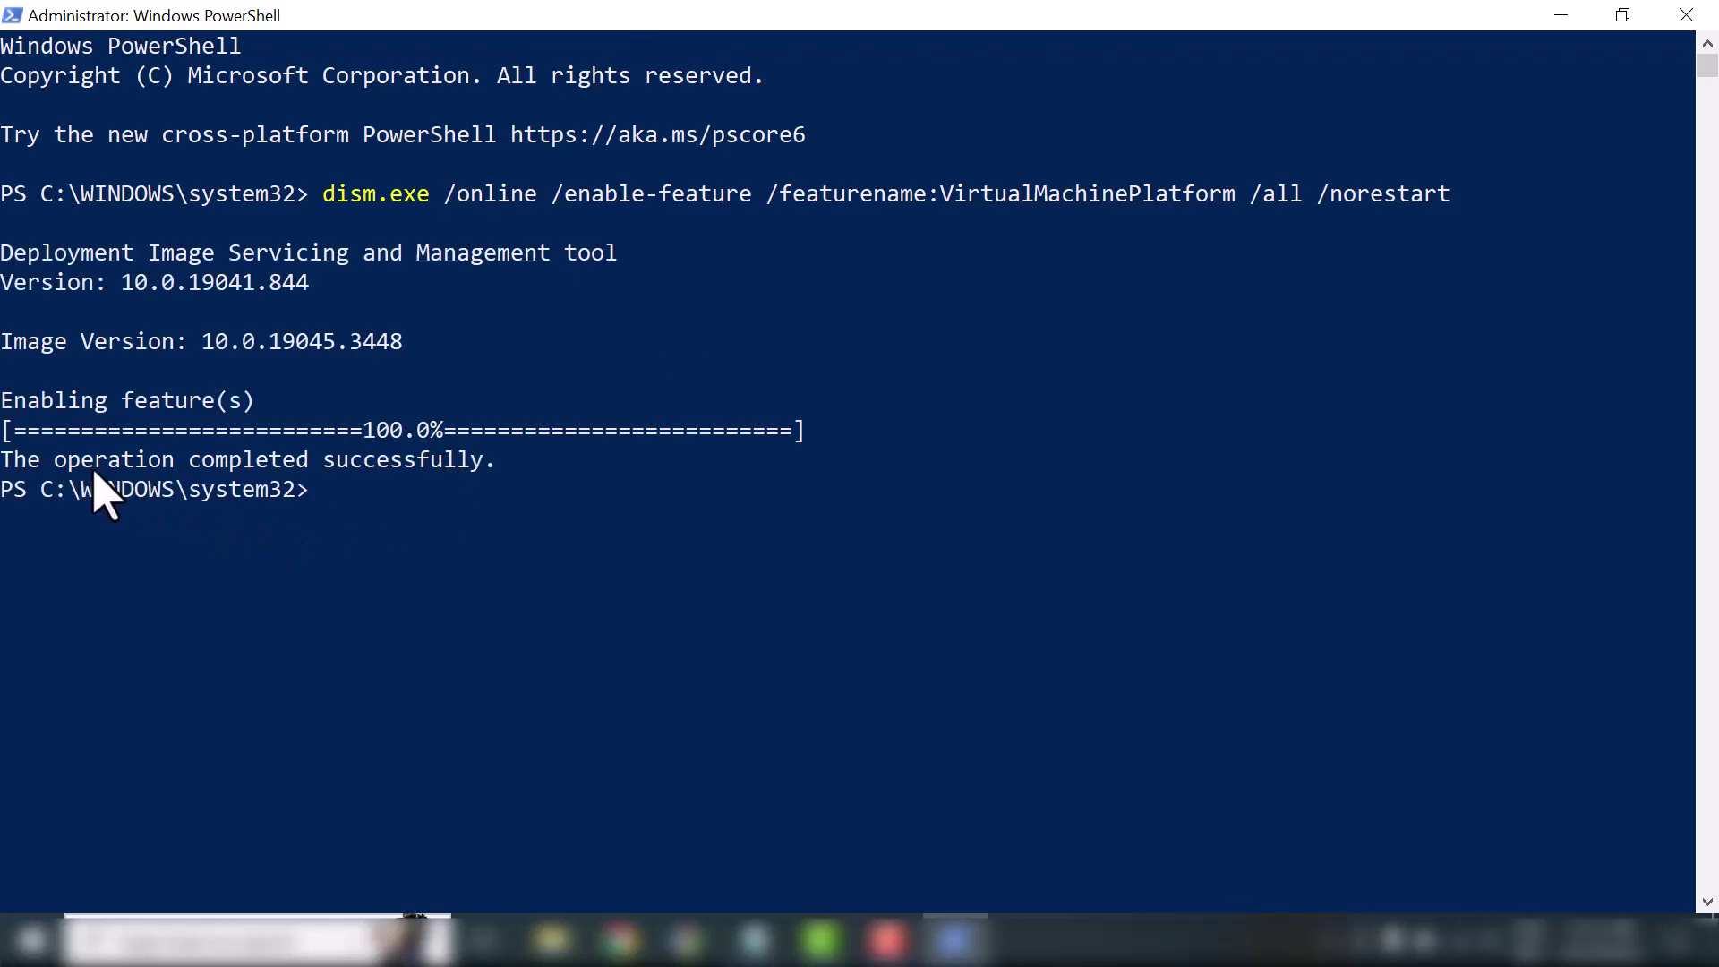
Run the dism command enabling Microsoft-Windows-Subsystem-Linux, minimize PowerShell, and open the Start menu
click(755, 941)
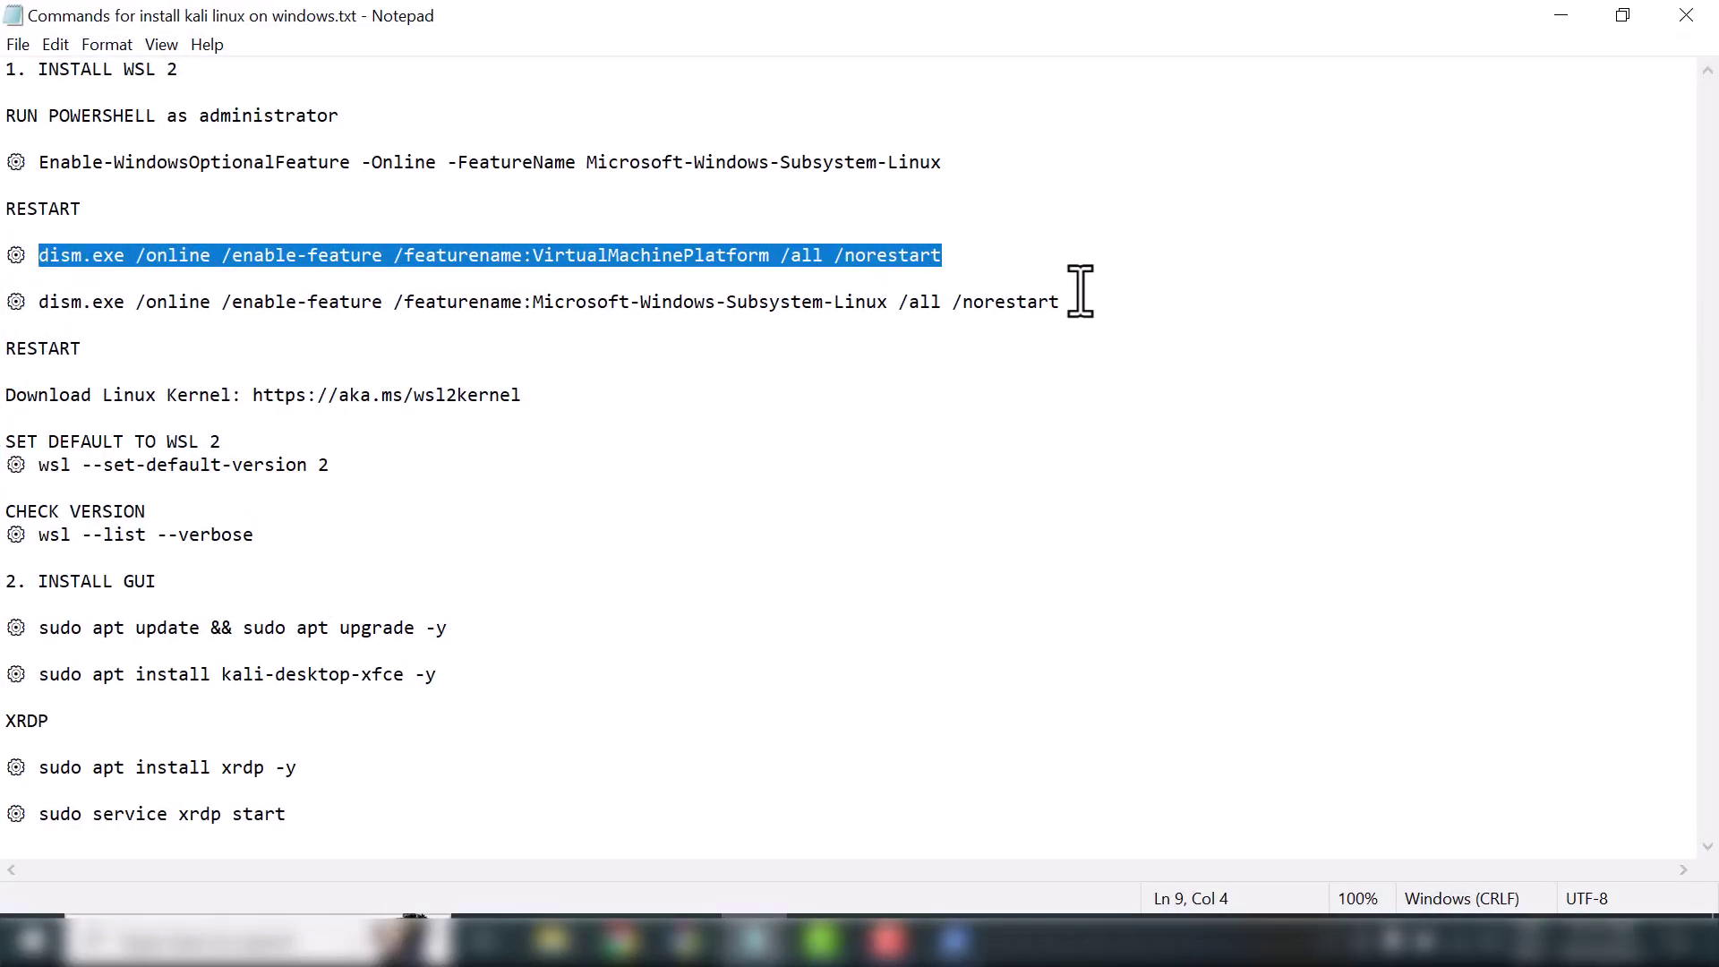
drag(1061, 303, 40, 308)
key(ctrl+c)
key(alt+Tab)
key(ctrl+v)
key(Return)
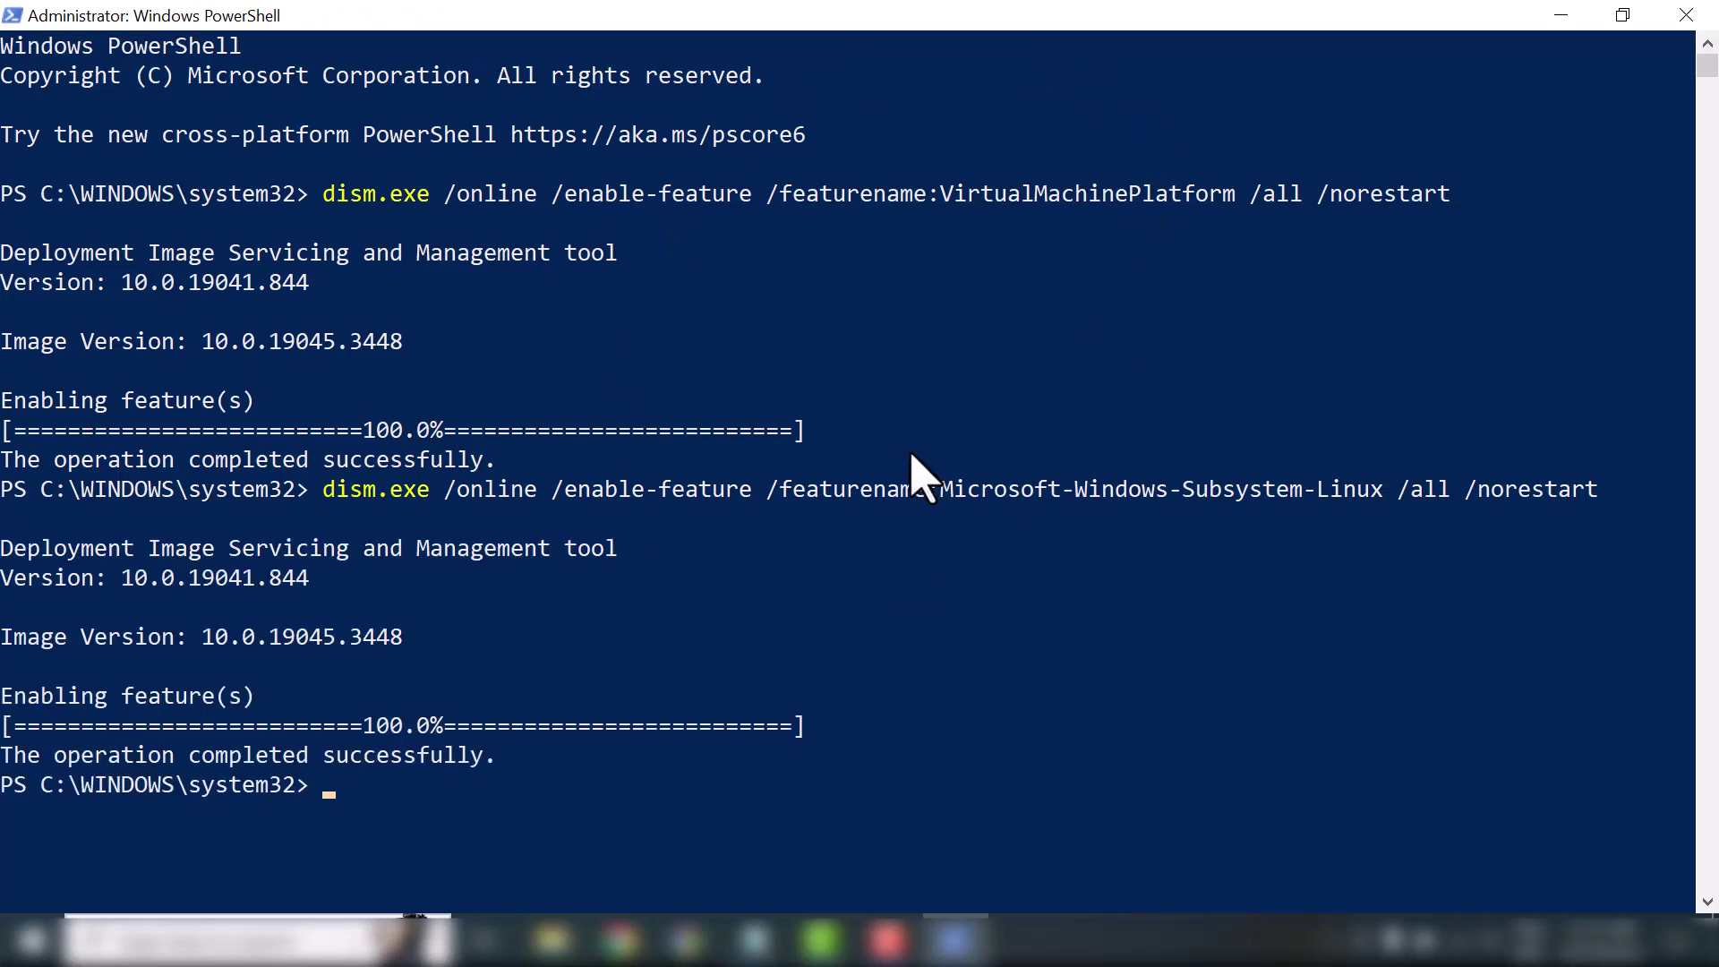
click(1558, 16)
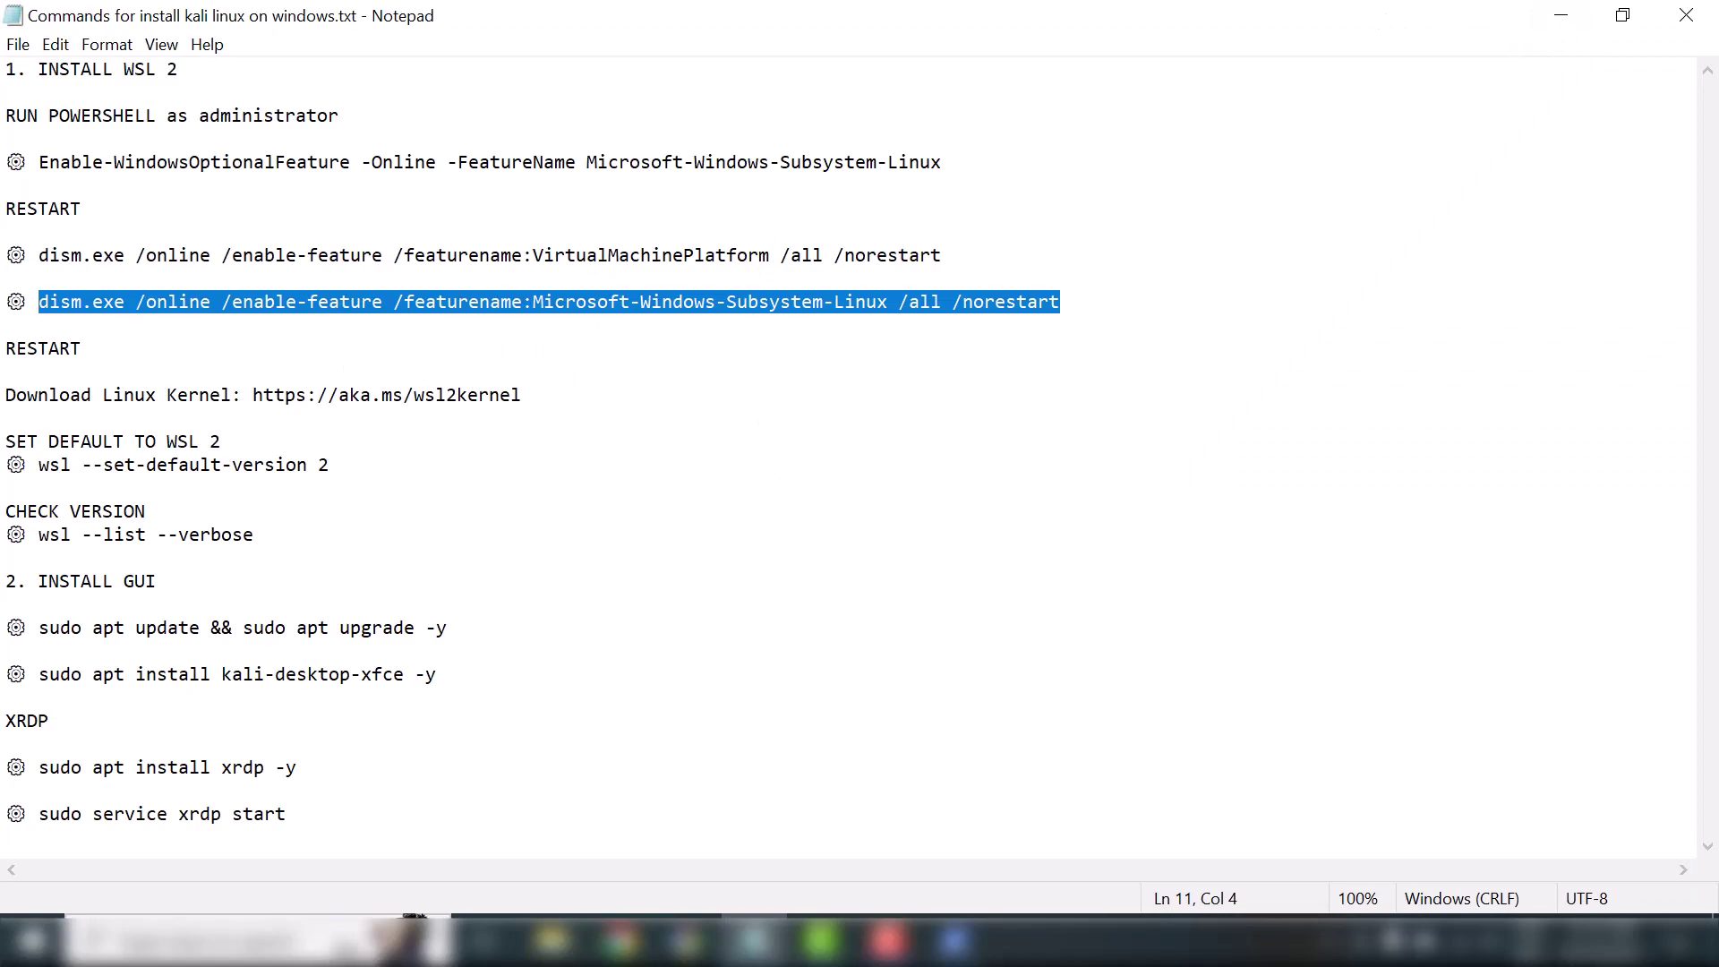
click(32, 940)
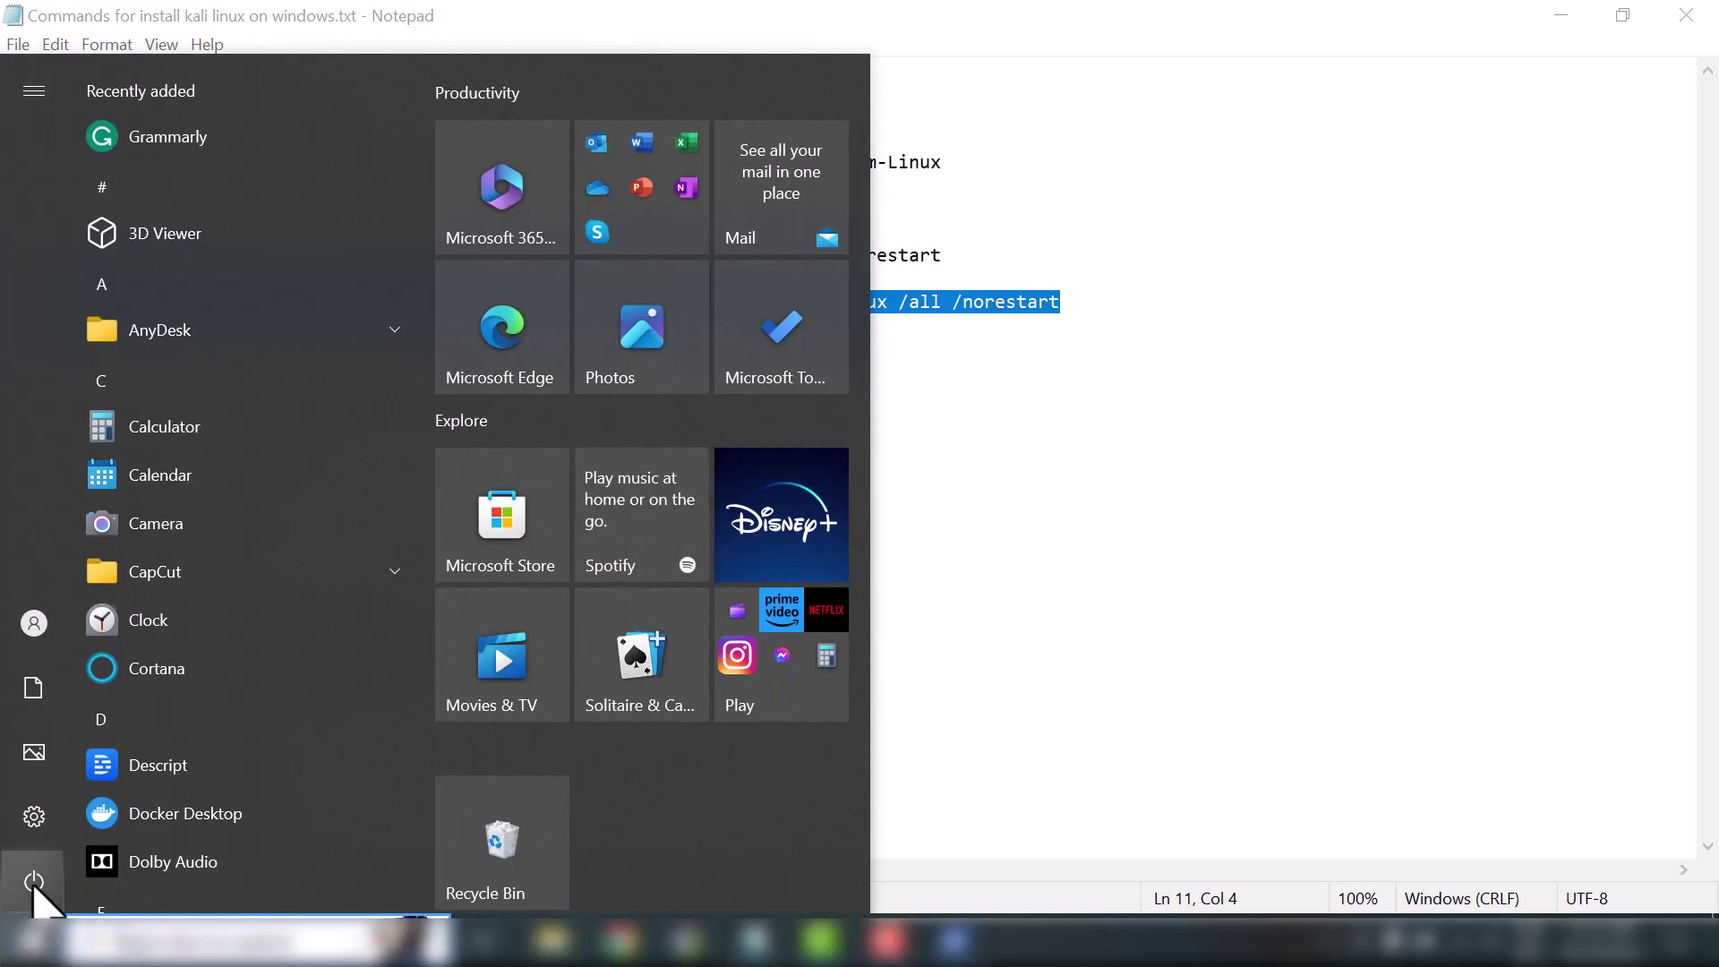
Restart the PC, then open the aka.ms/wsl2kernel kernel update page in Chrome
mouse_move(31, 881)
click(95, 883)
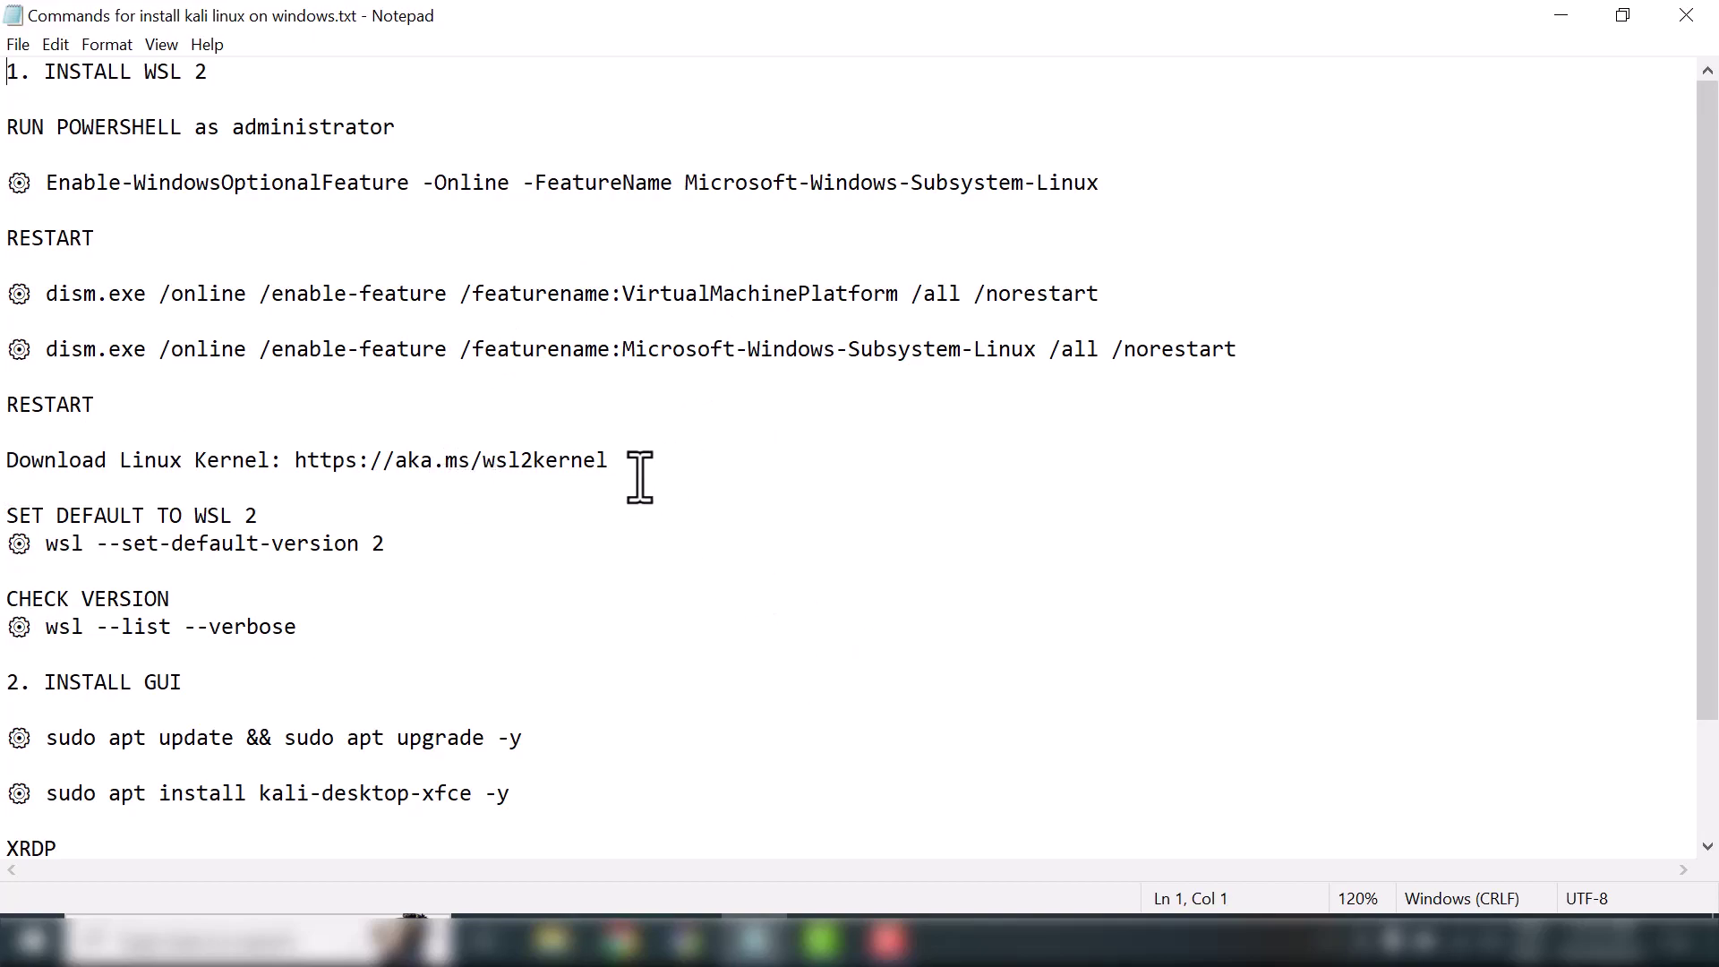
drag(612, 459, 299, 462)
click(620, 940)
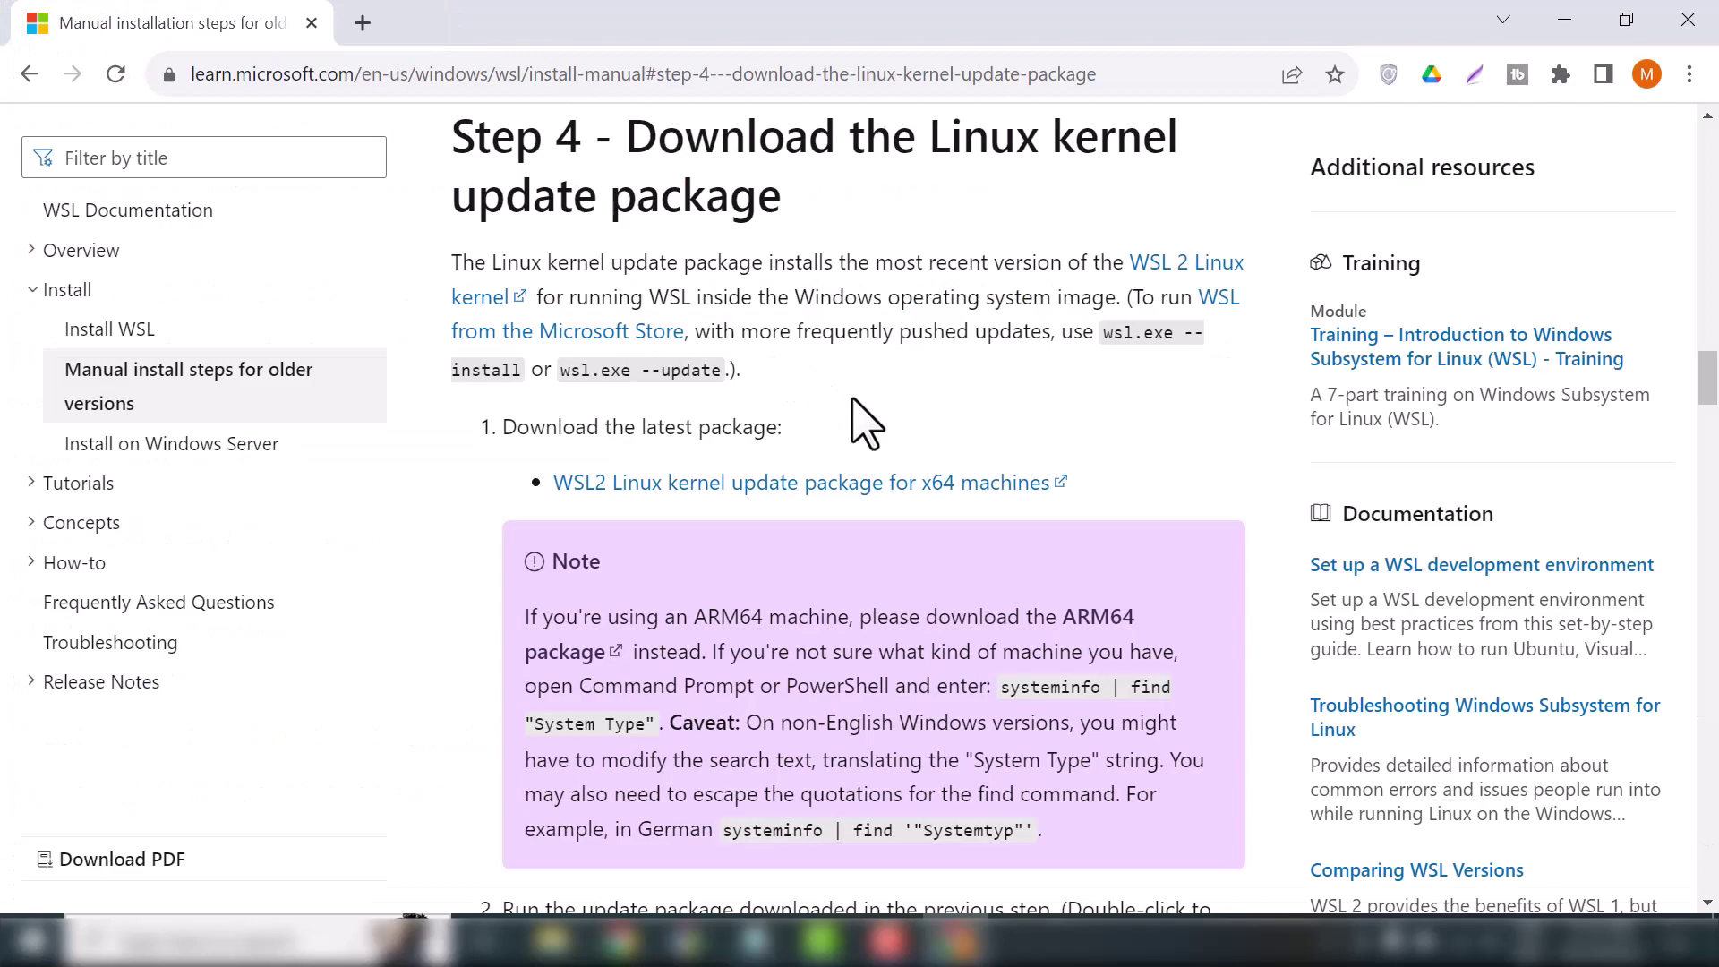
Download wsl_update_x64.msi for x64 machines and run its setup wizard to Finish
click(825, 493)
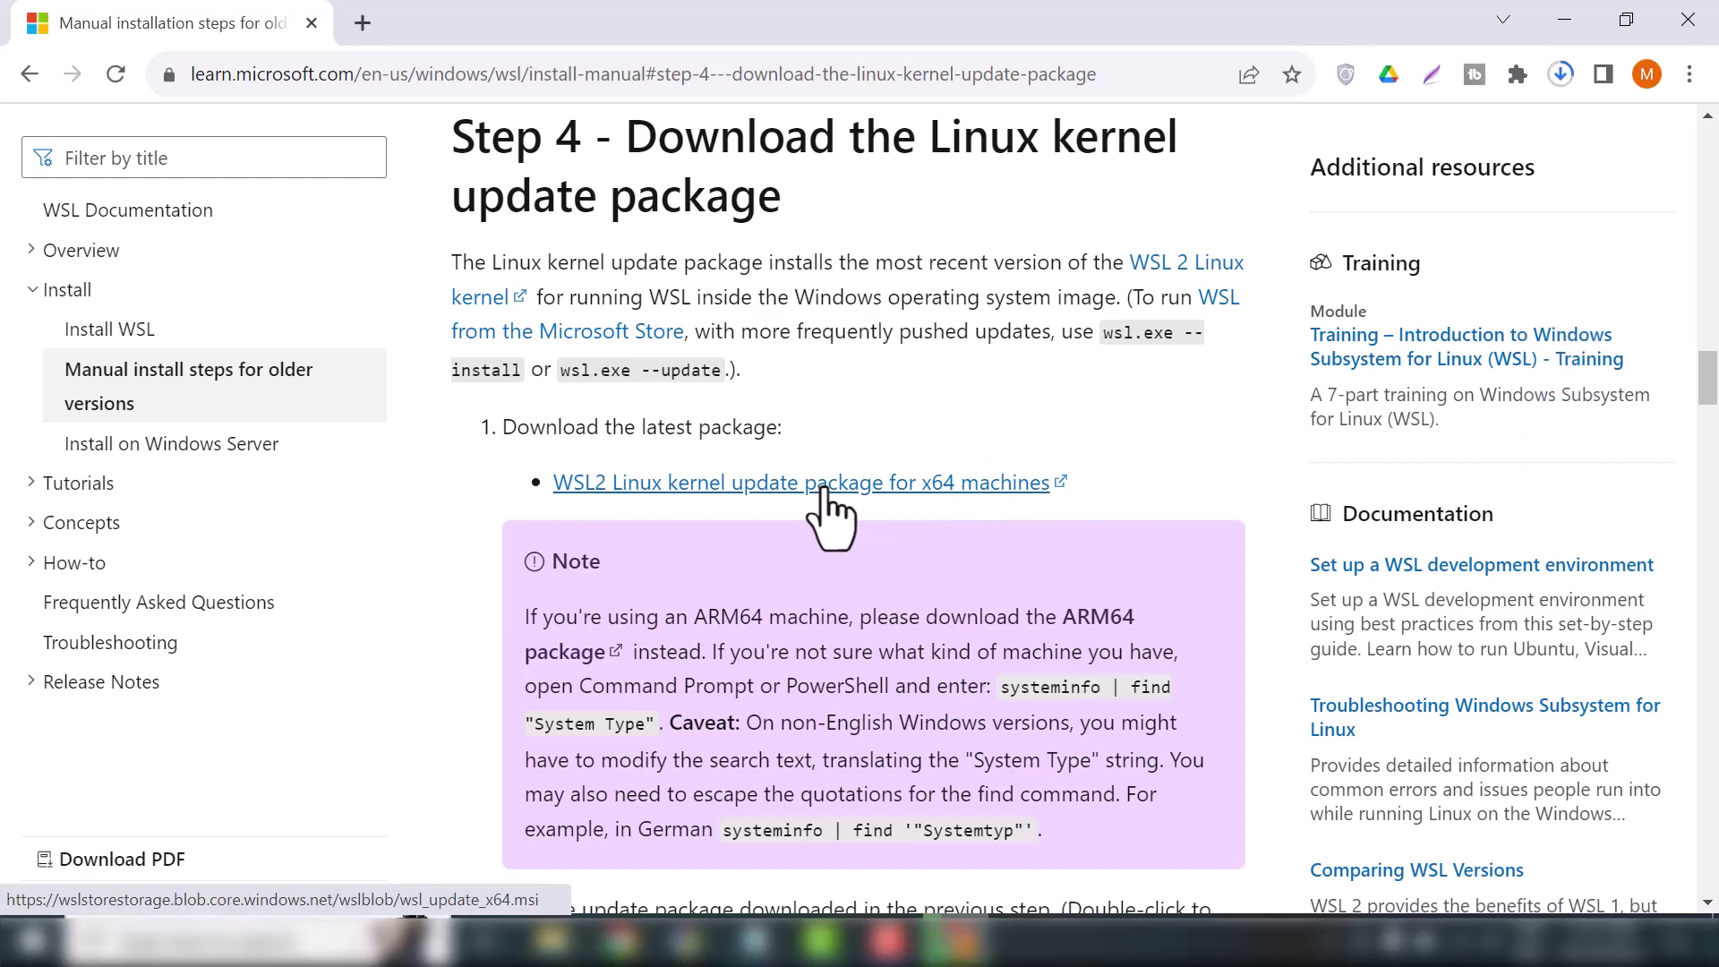
click(1559, 75)
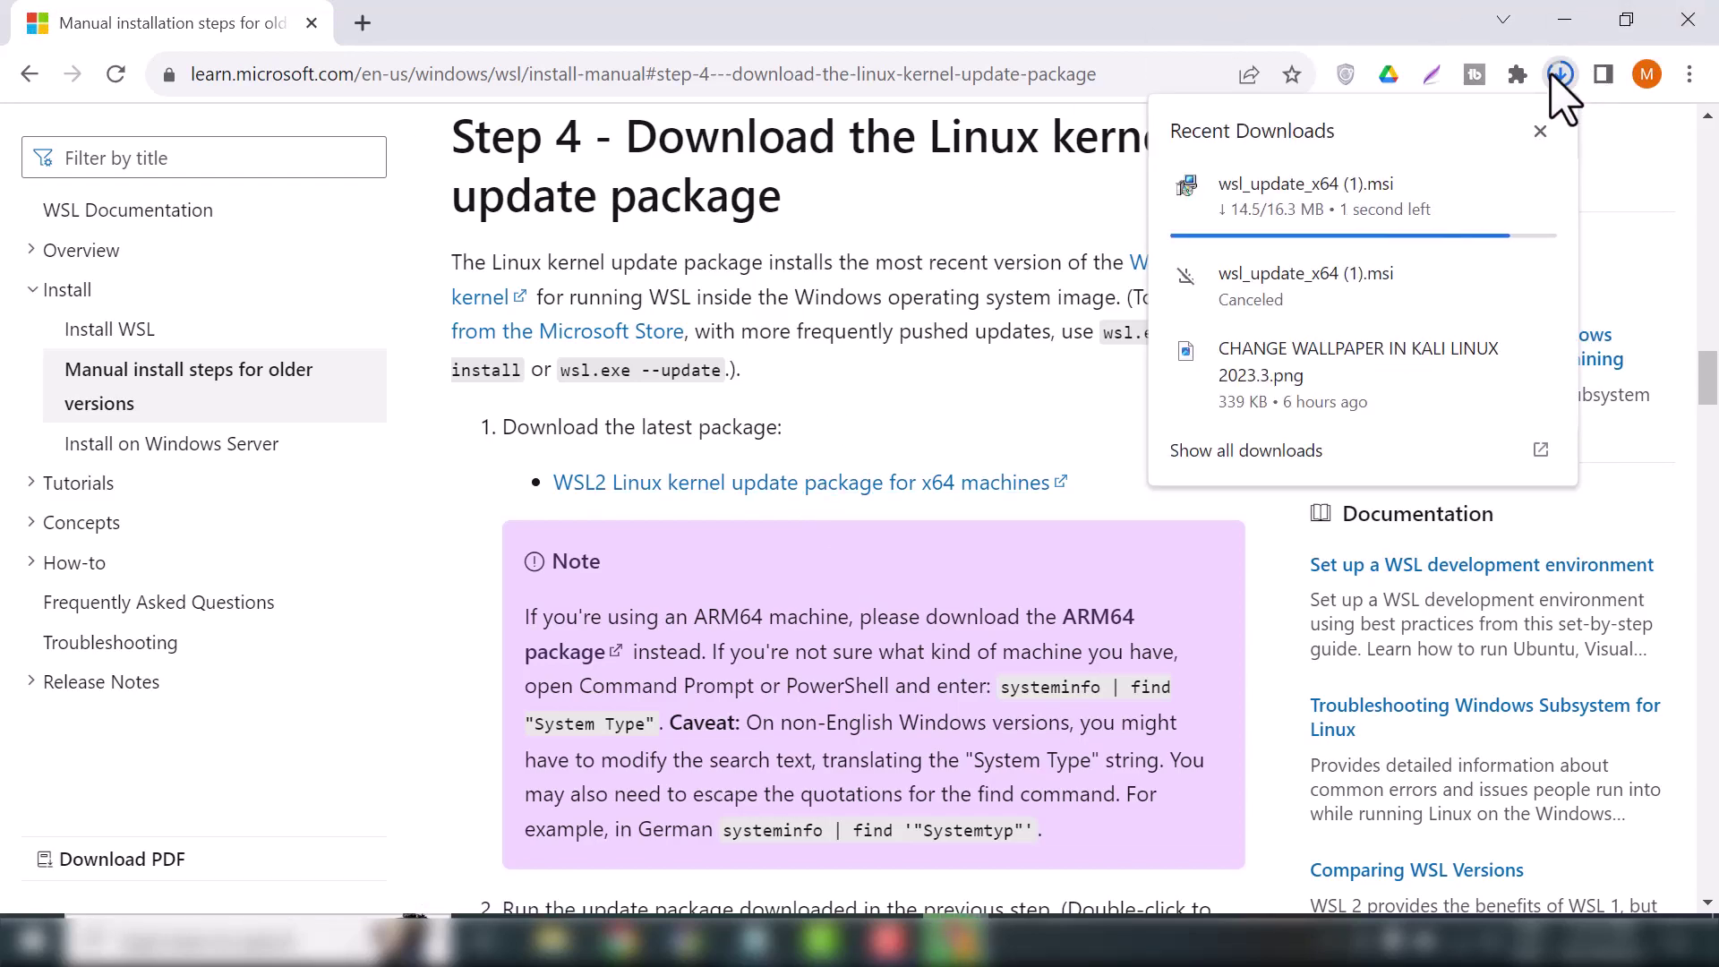
click(1280, 183)
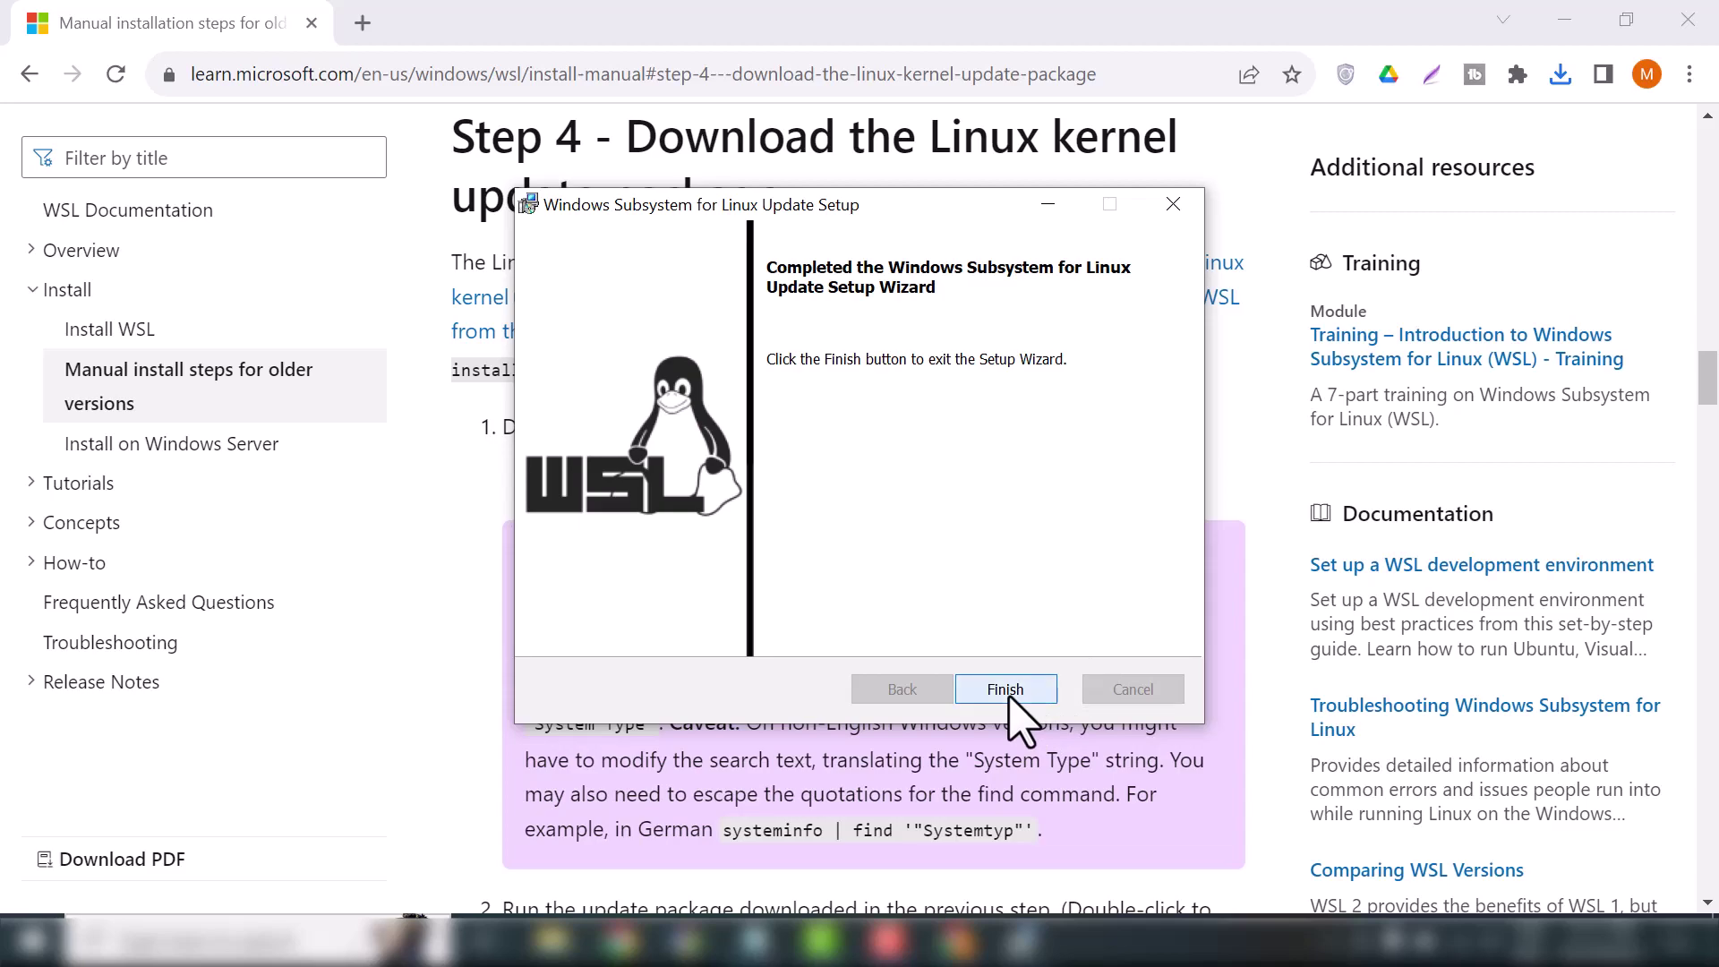
click(1006, 689)
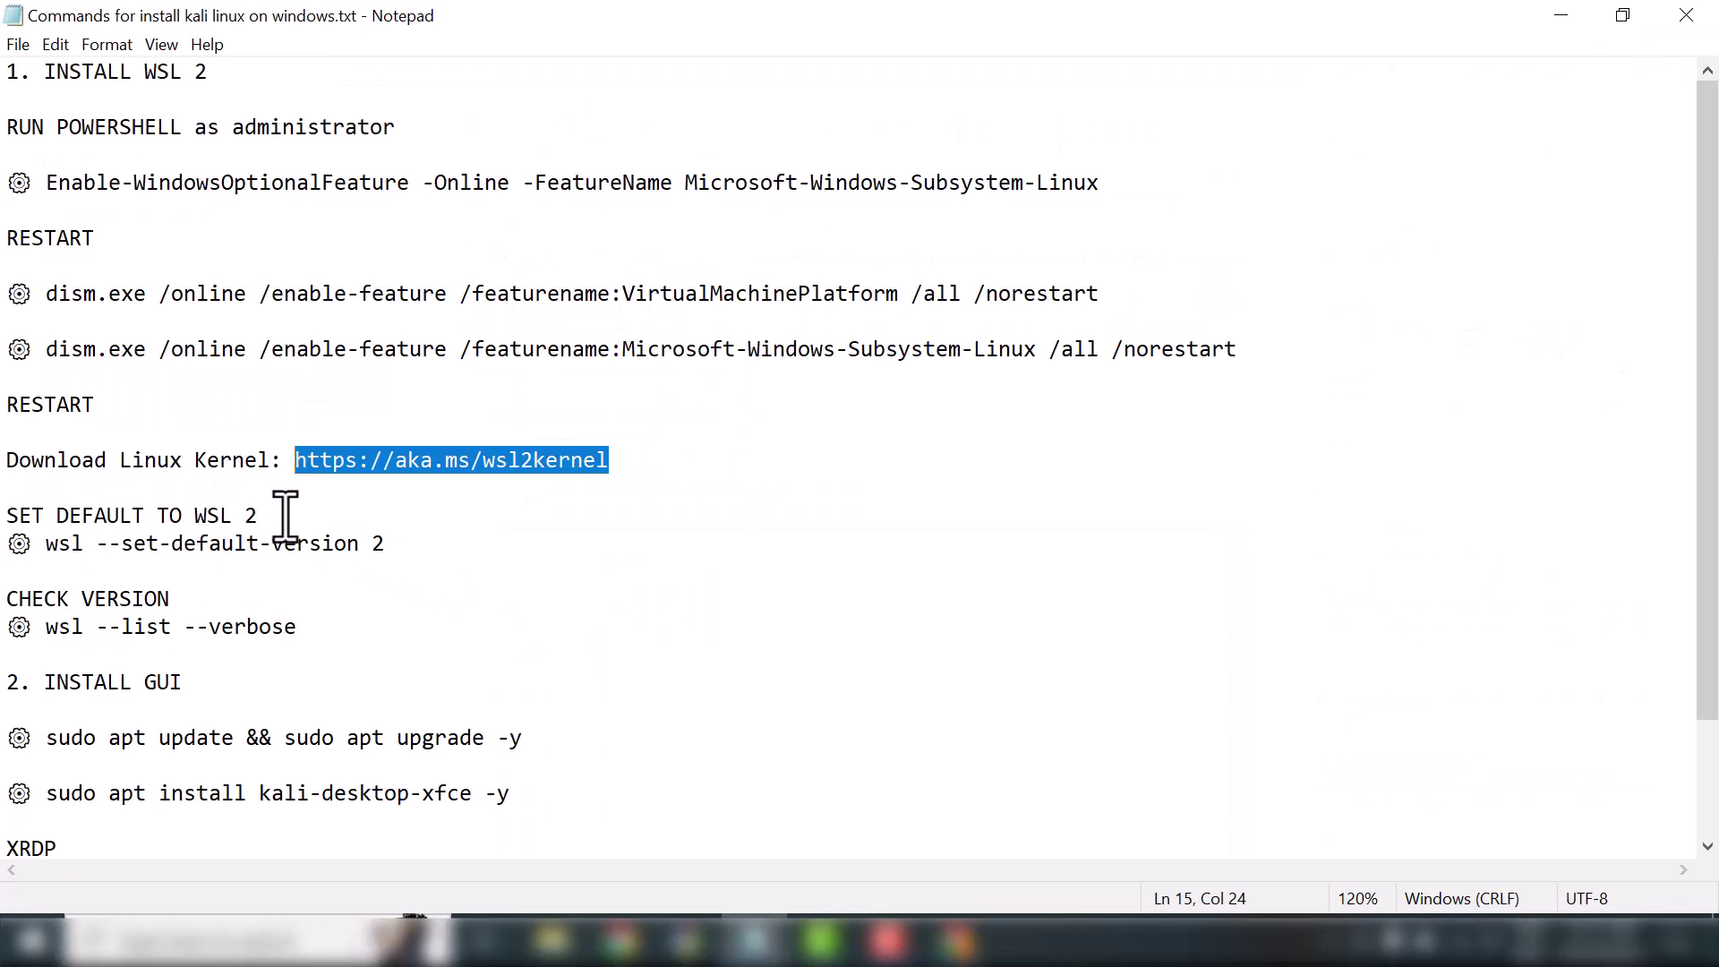
Start a Windows PowerShell session as administrator
click(247, 936)
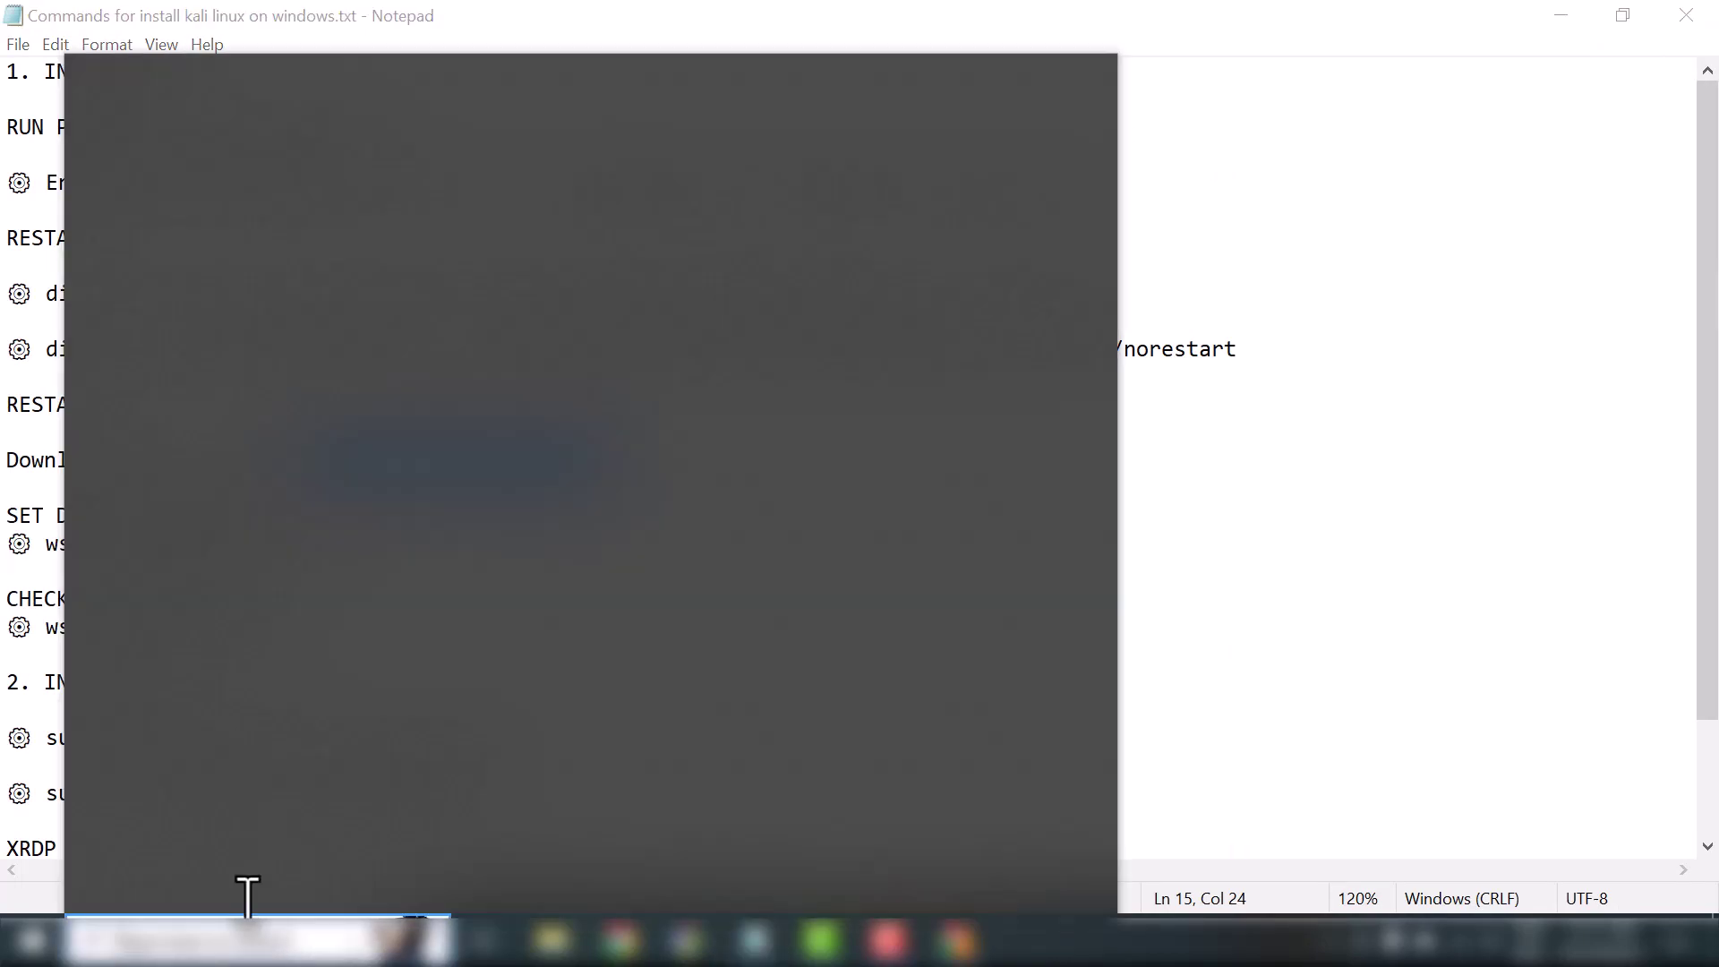
right_click(298, 495)
click(368, 507)
scroll(761, 328, up, 3)
scroll(761, 328, down, 1)
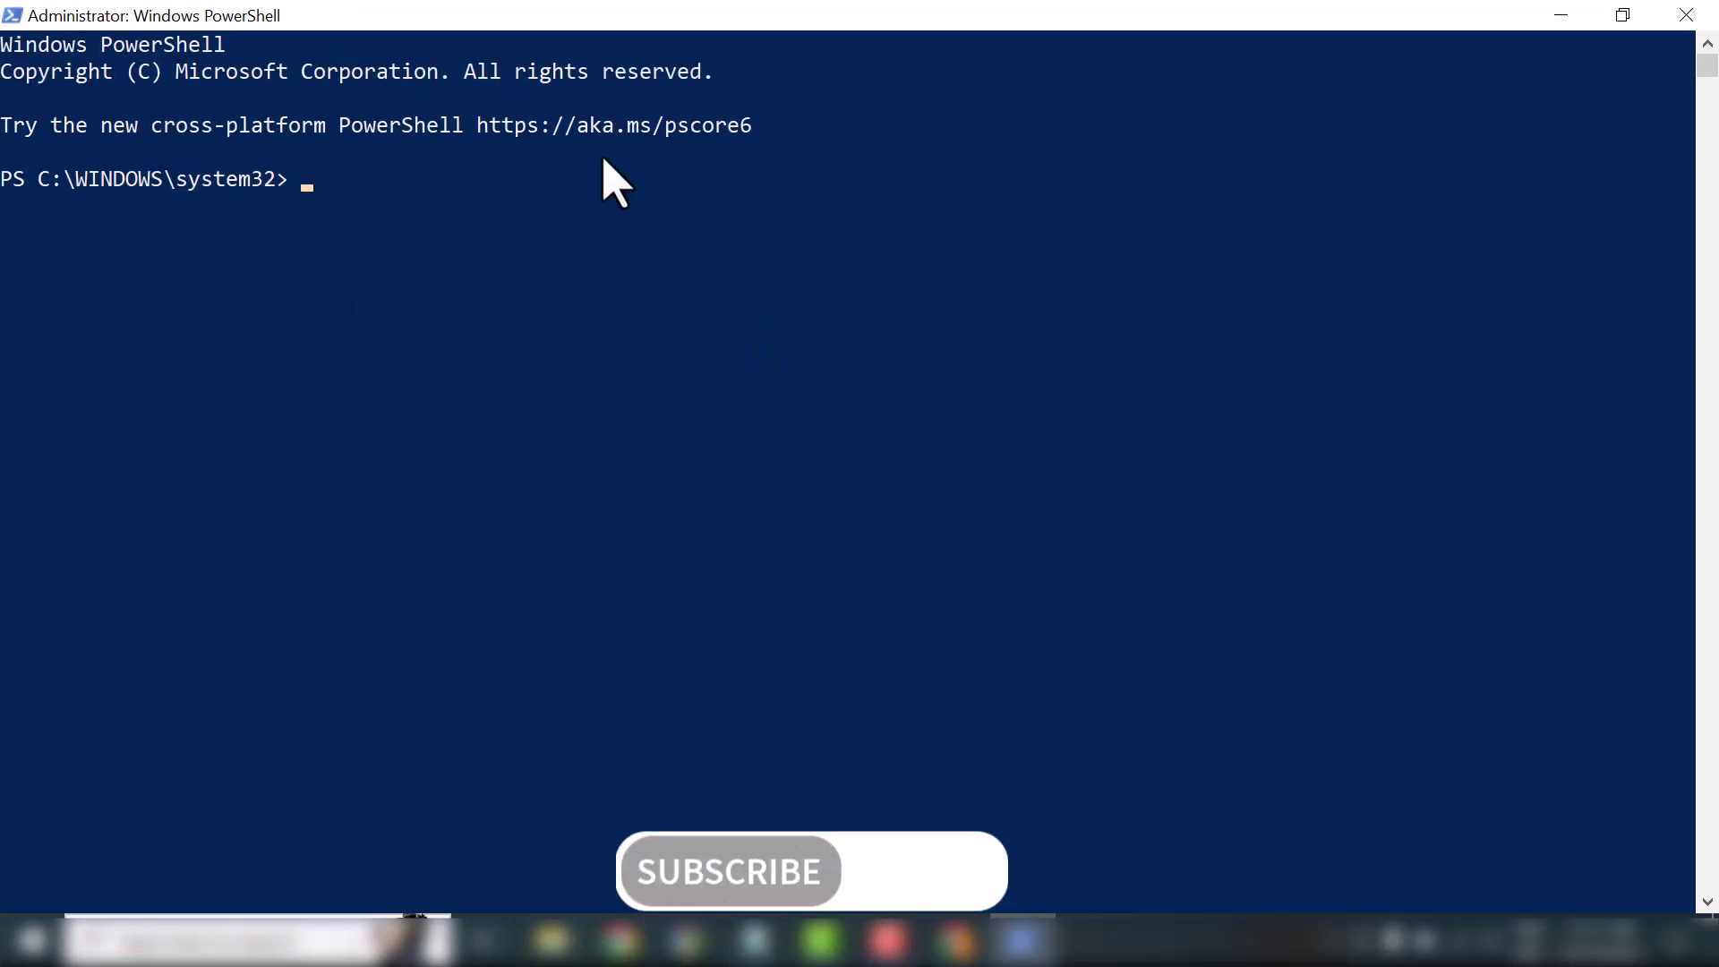
Copy wsl --set-default-version 2 from Notepad and run it in PowerShell
click(754, 940)
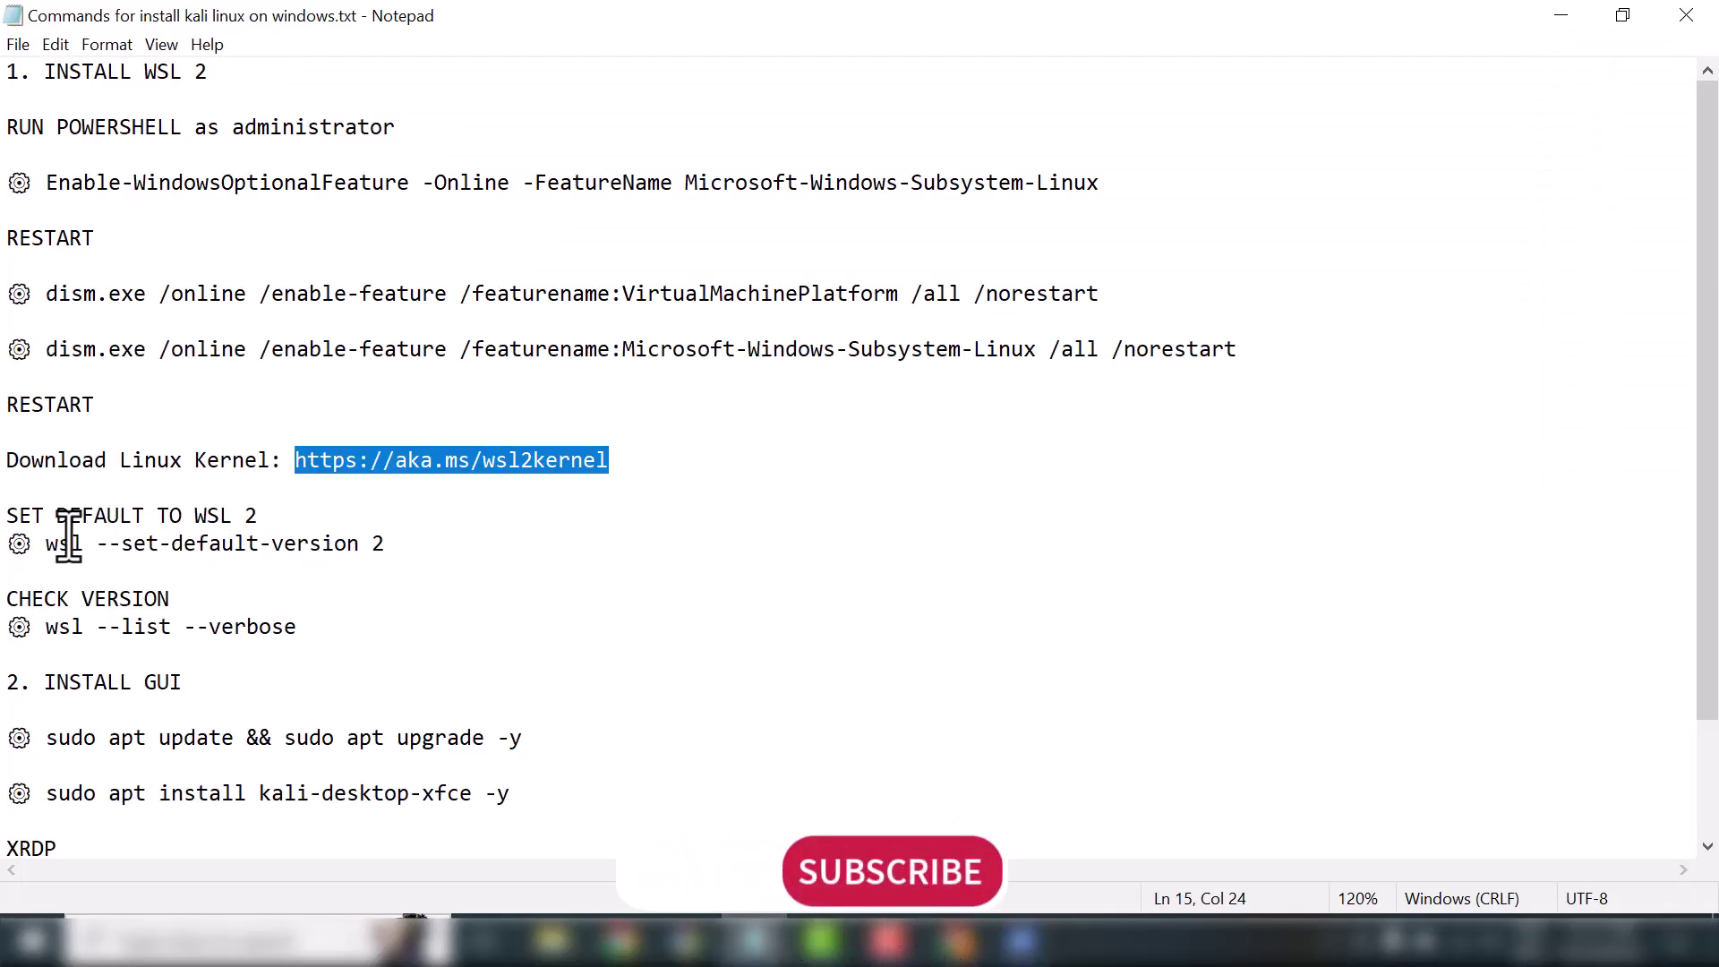
drag(385, 544, 51, 553)
key(super+c)
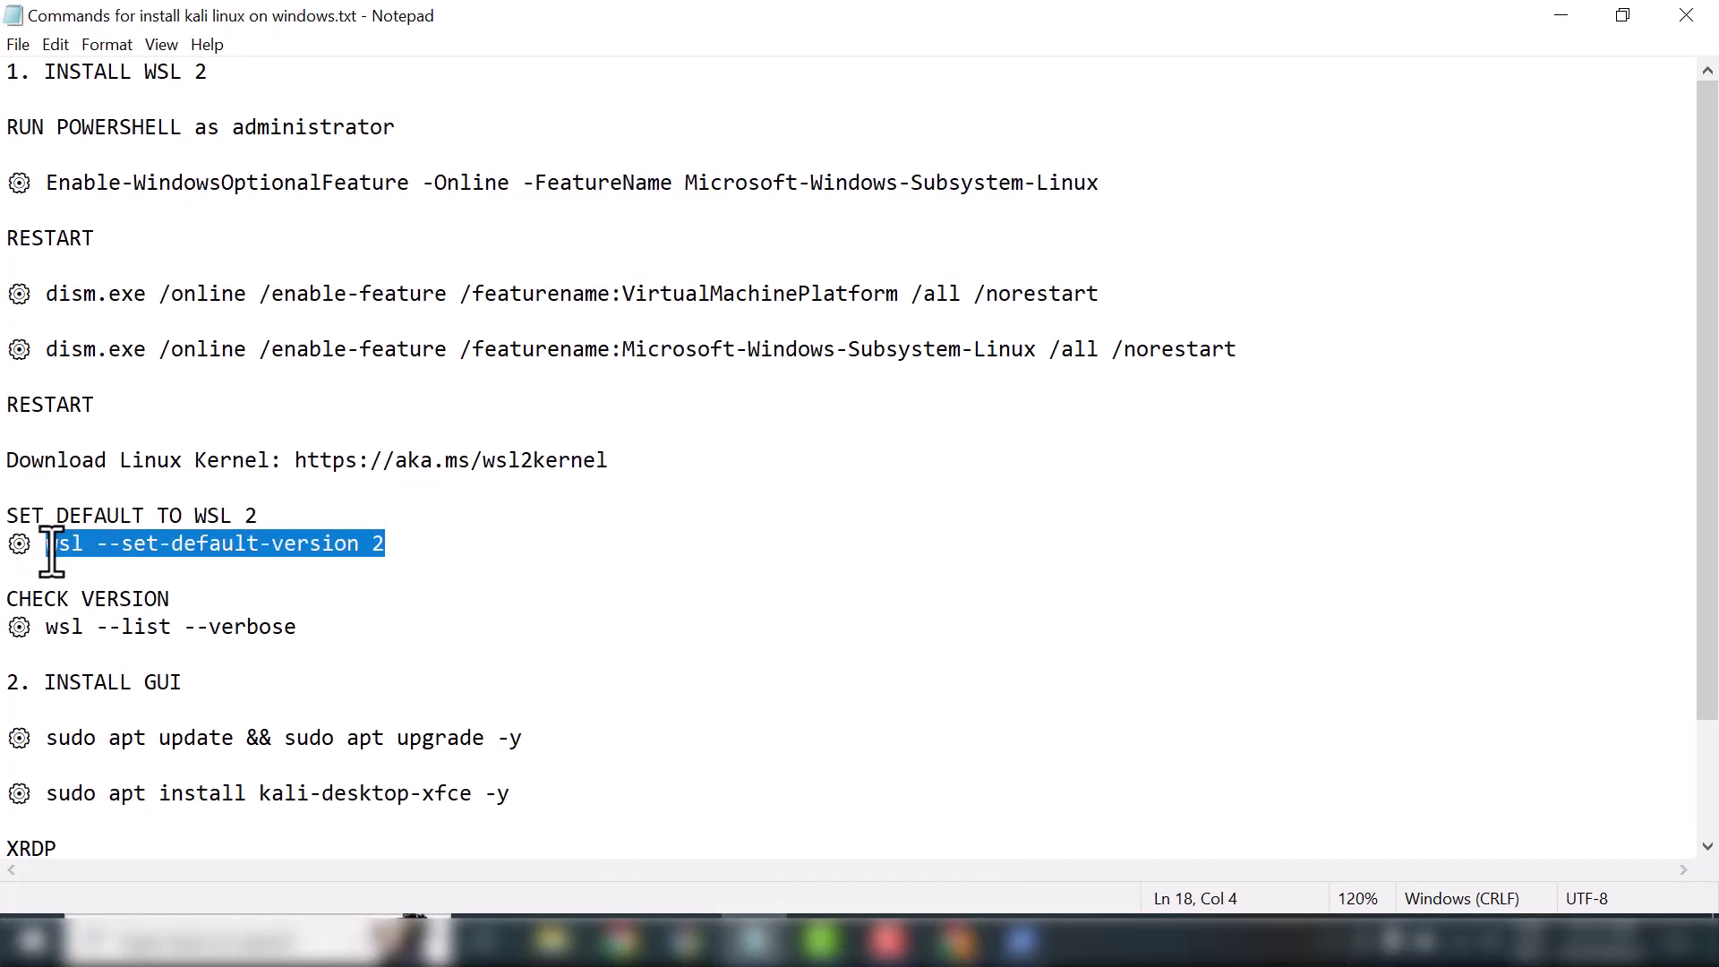
click(1021, 941)
right_click(831, 618)
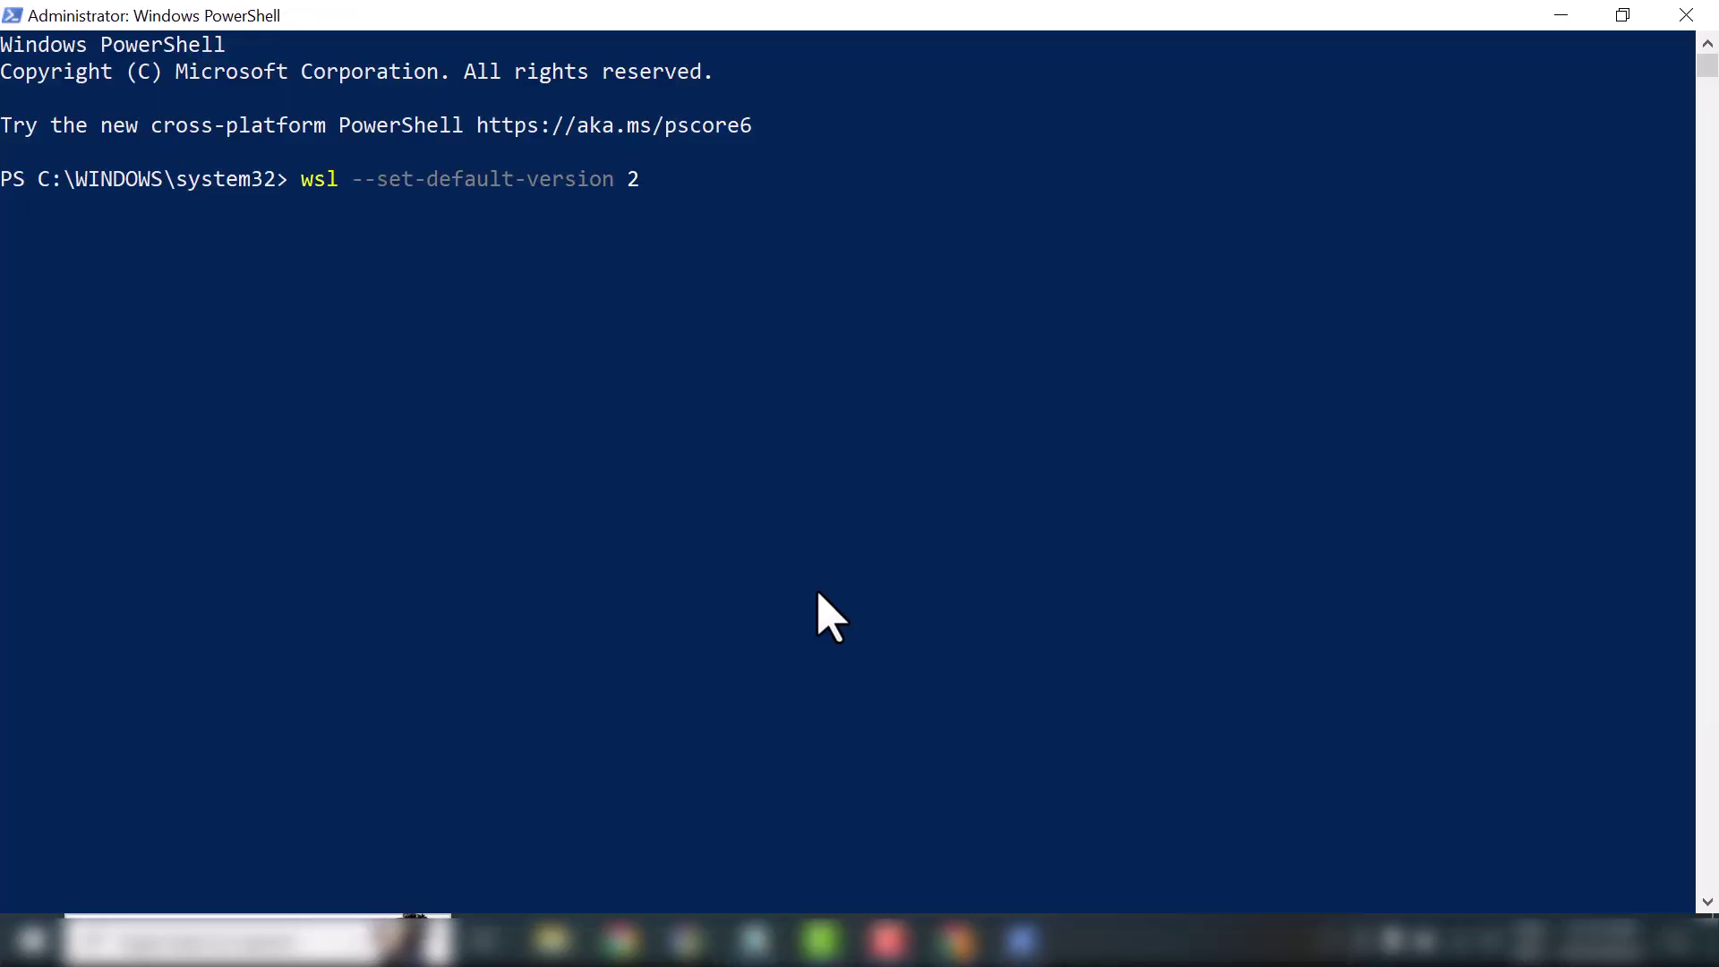
key(Return)
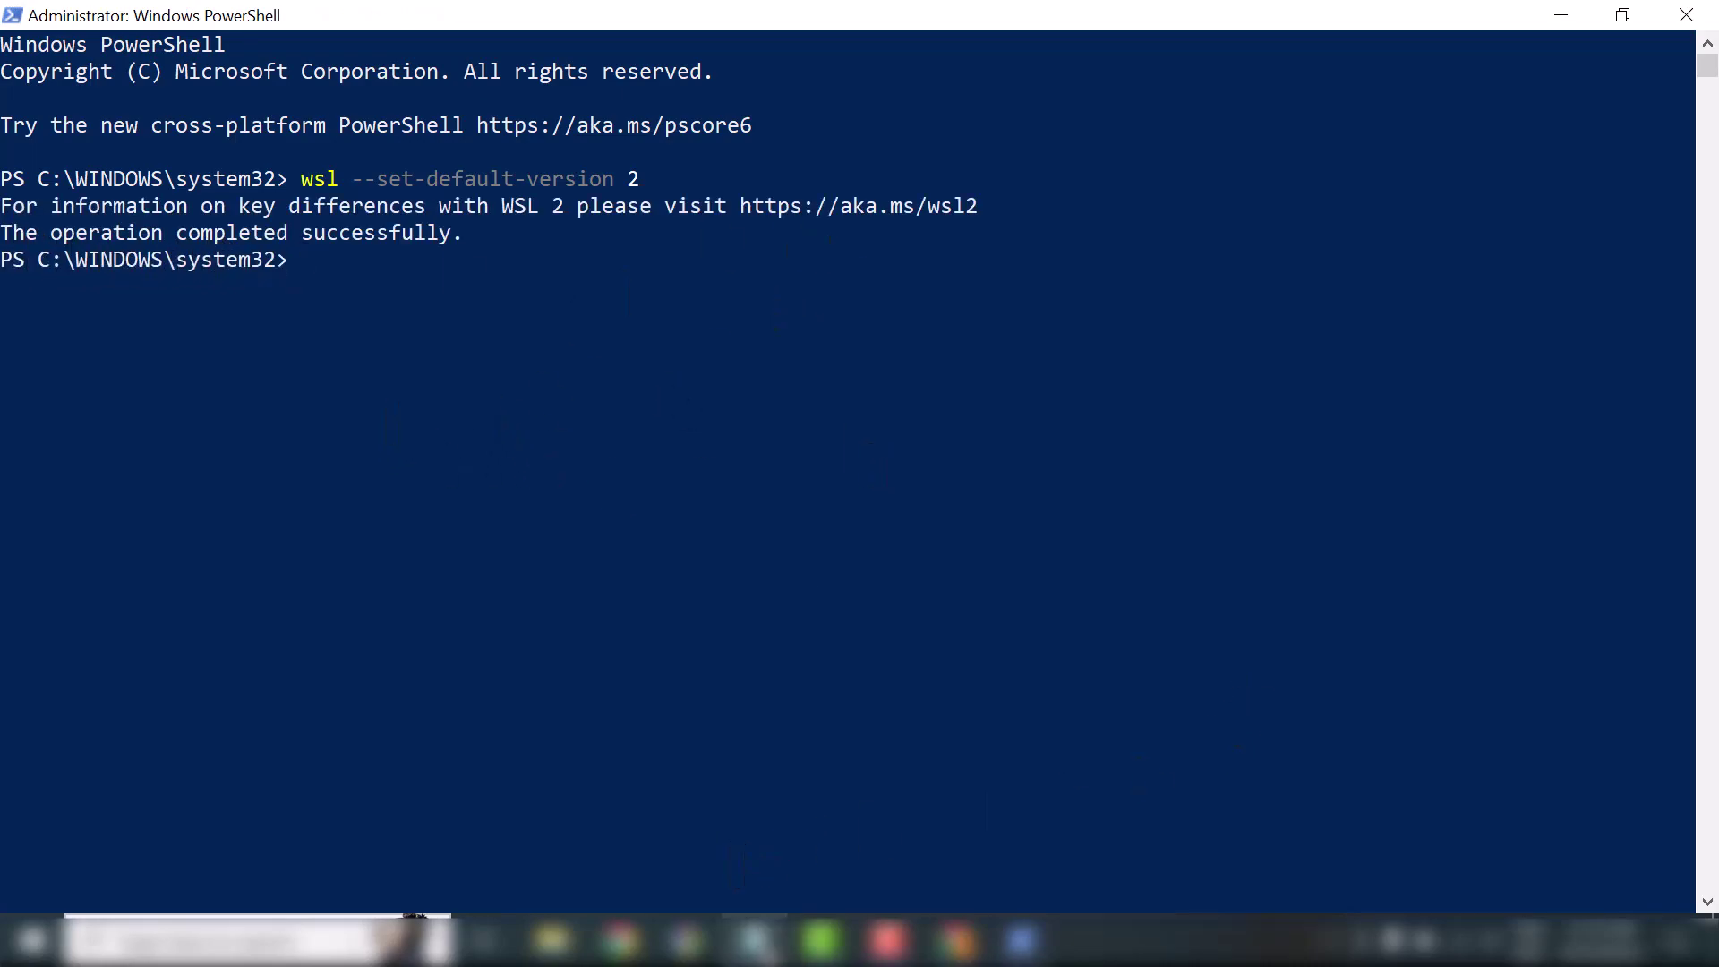
Run wsl --list --verbose, showing Ubuntu-22.04 on version 1, and minimize both windows
click(756, 940)
drag(319, 632, 49, 631)
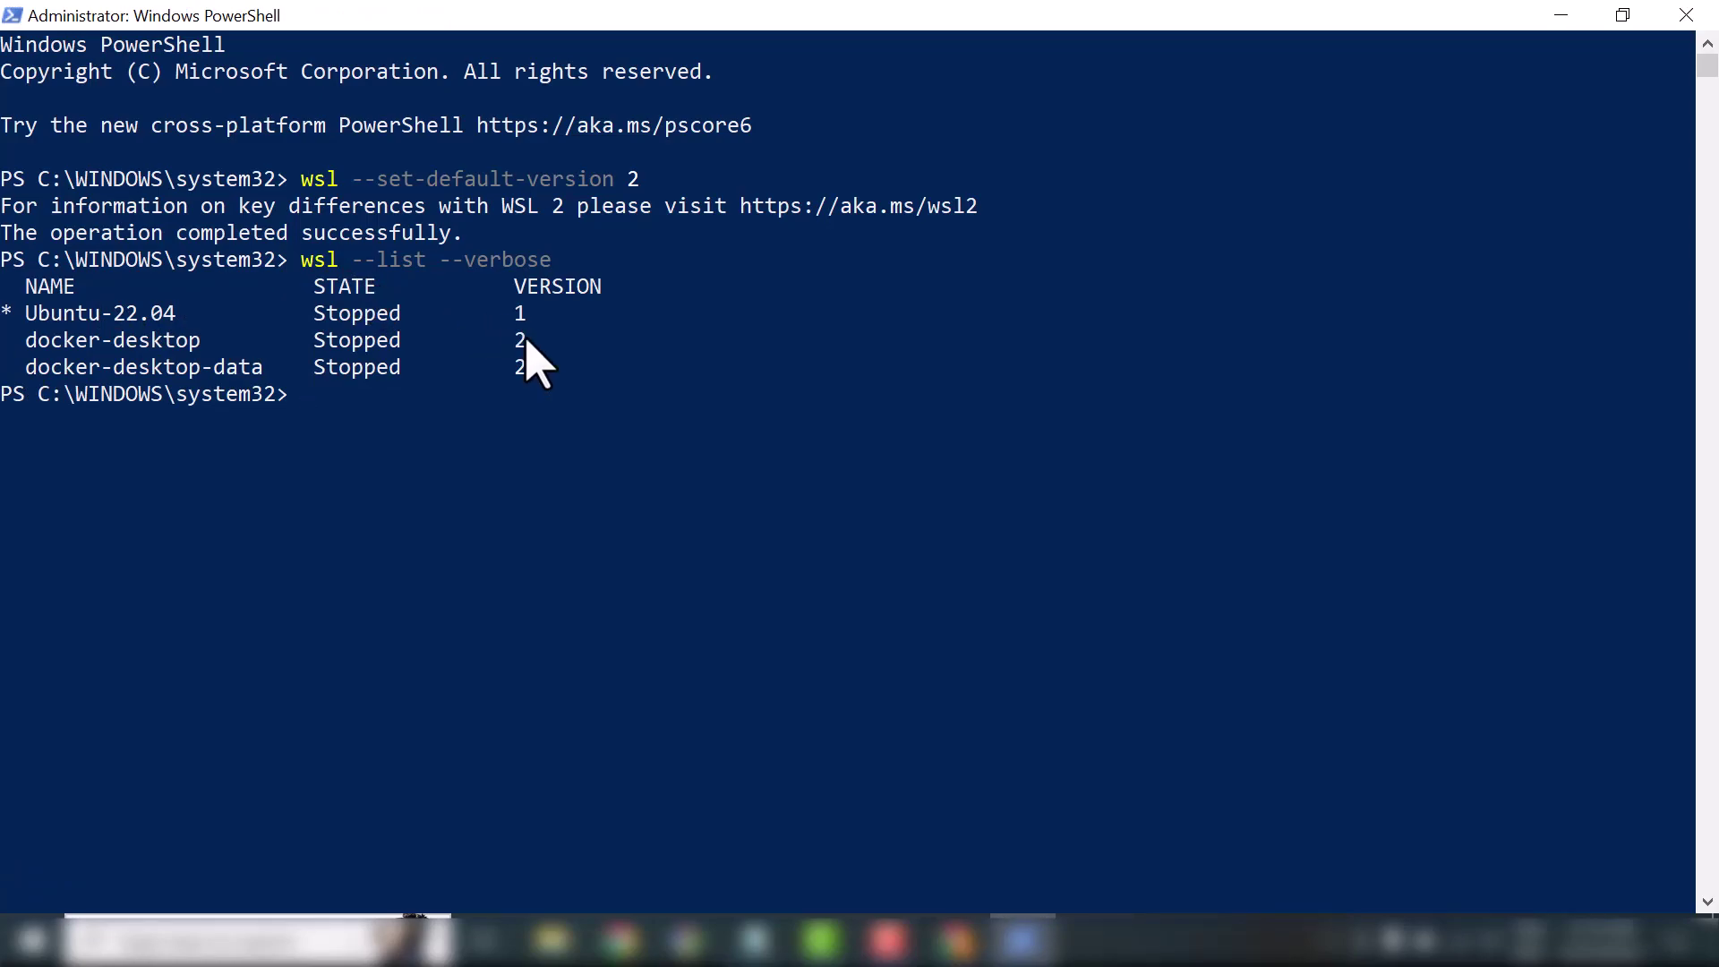
click(1562, 16)
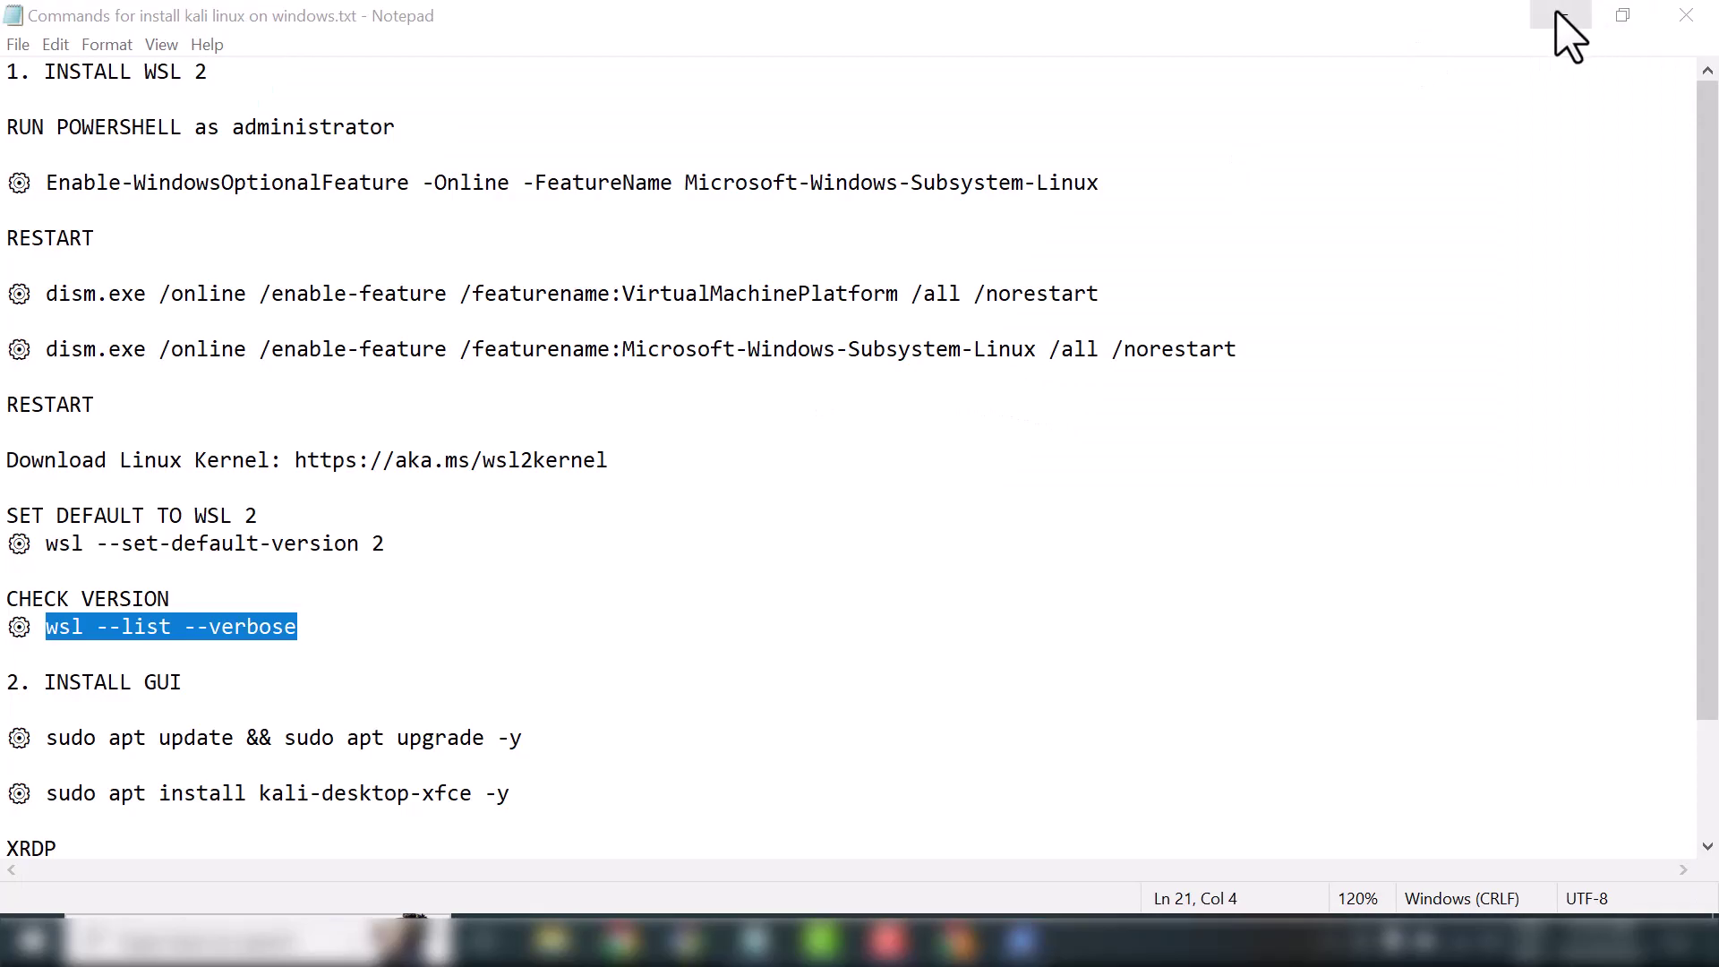
click(1563, 14)
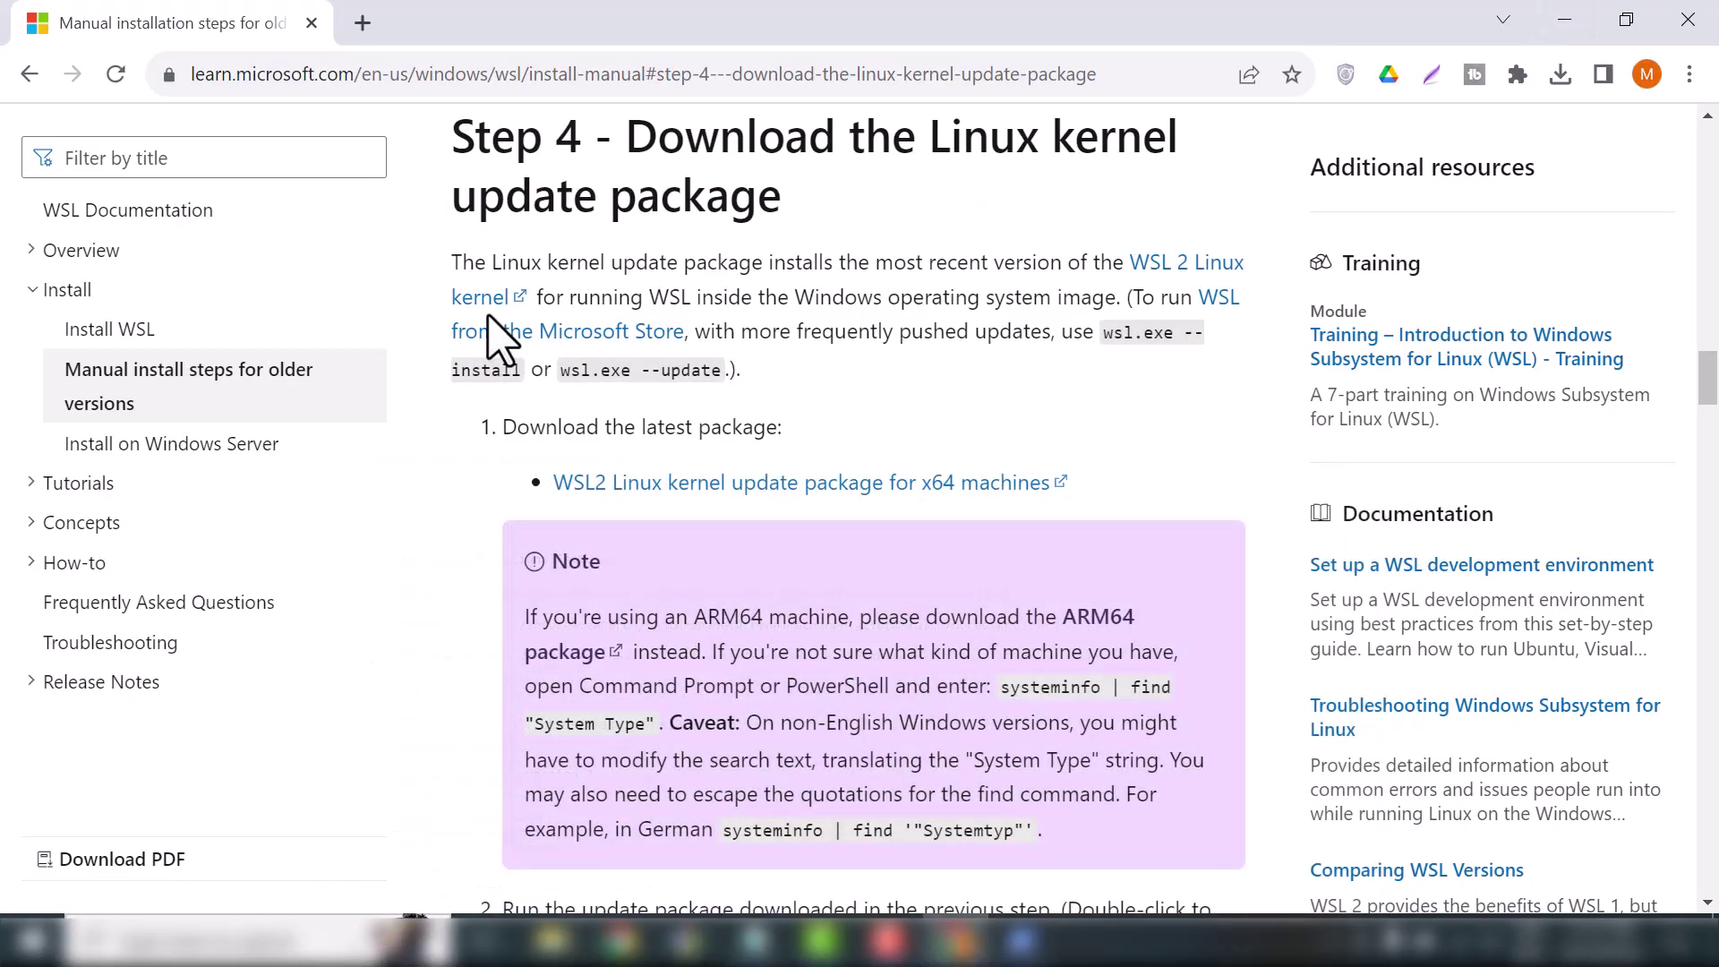
Search Microsoft Store for 'kali linux', install the Kali Linux app, and close the Store
click(212, 940)
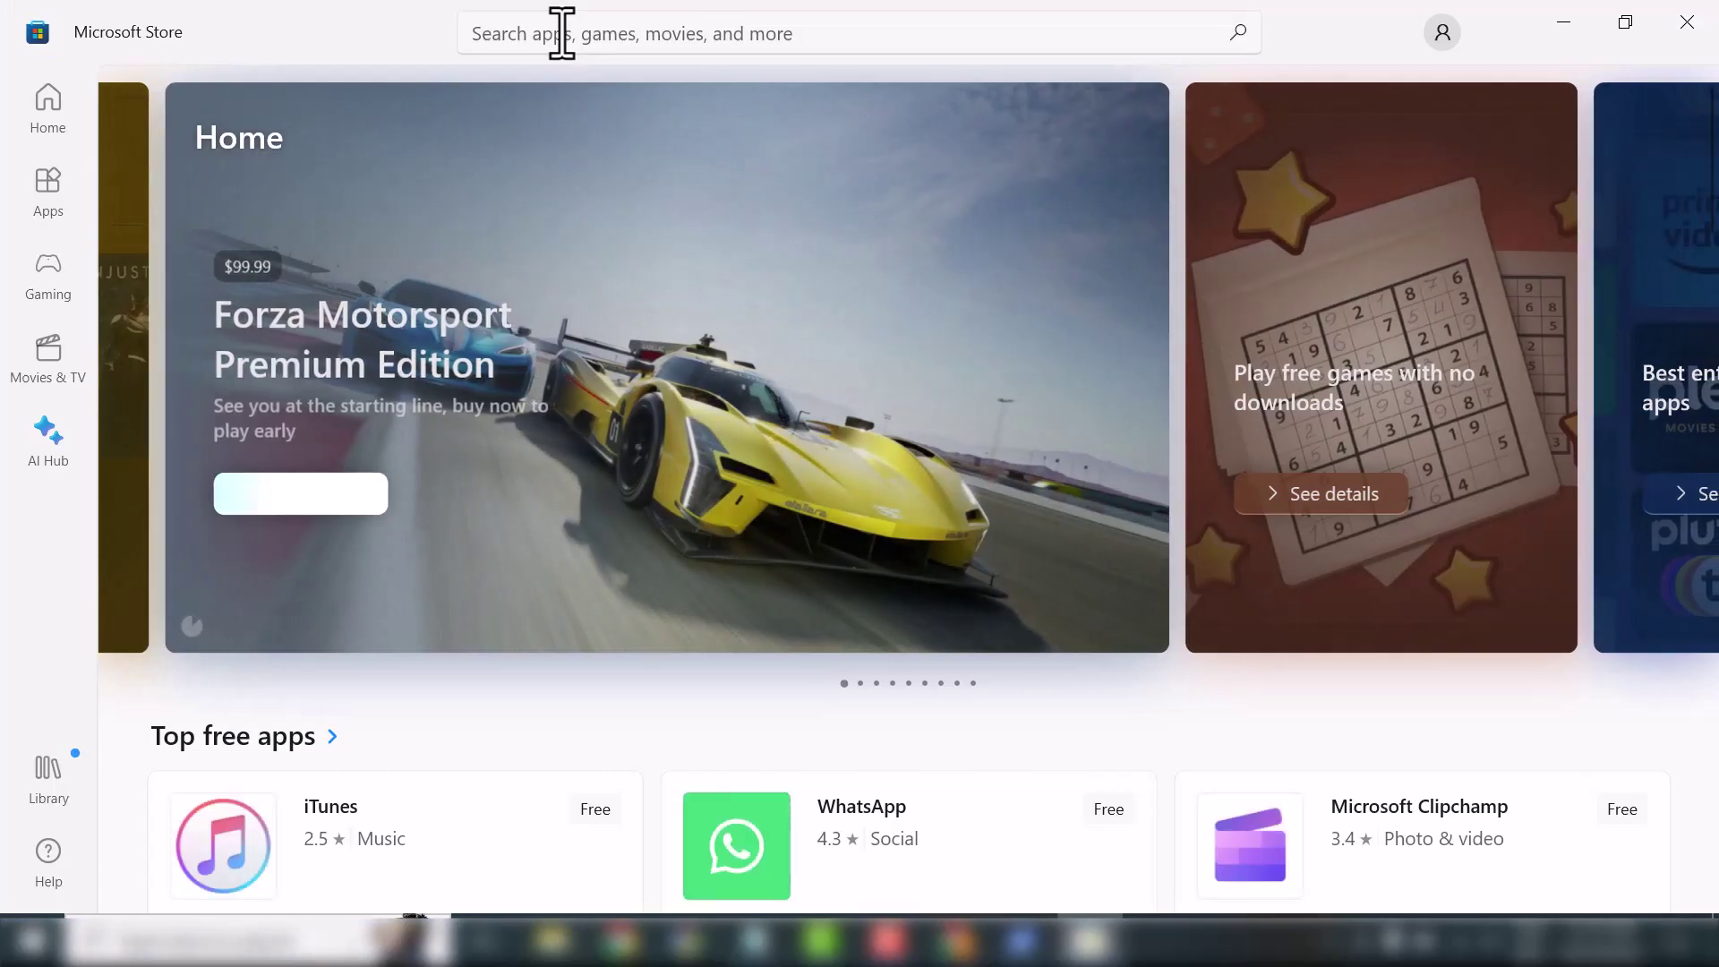
click(561, 33)
text(kali linux)
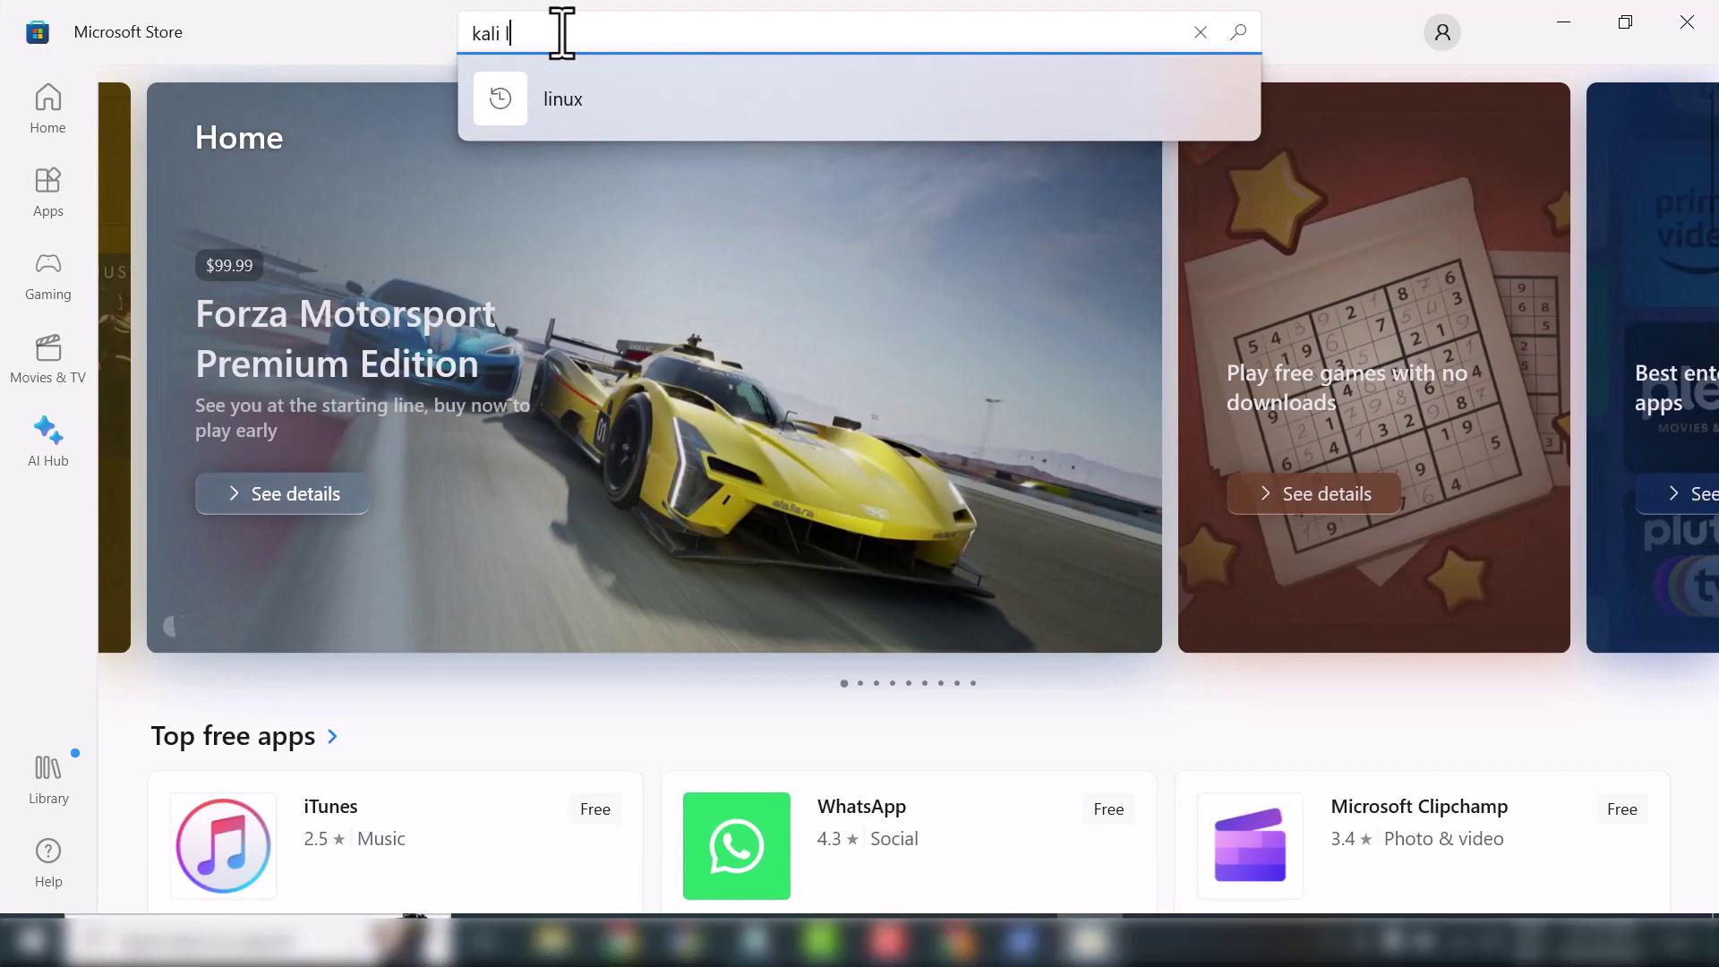
key(Return)
click(272, 339)
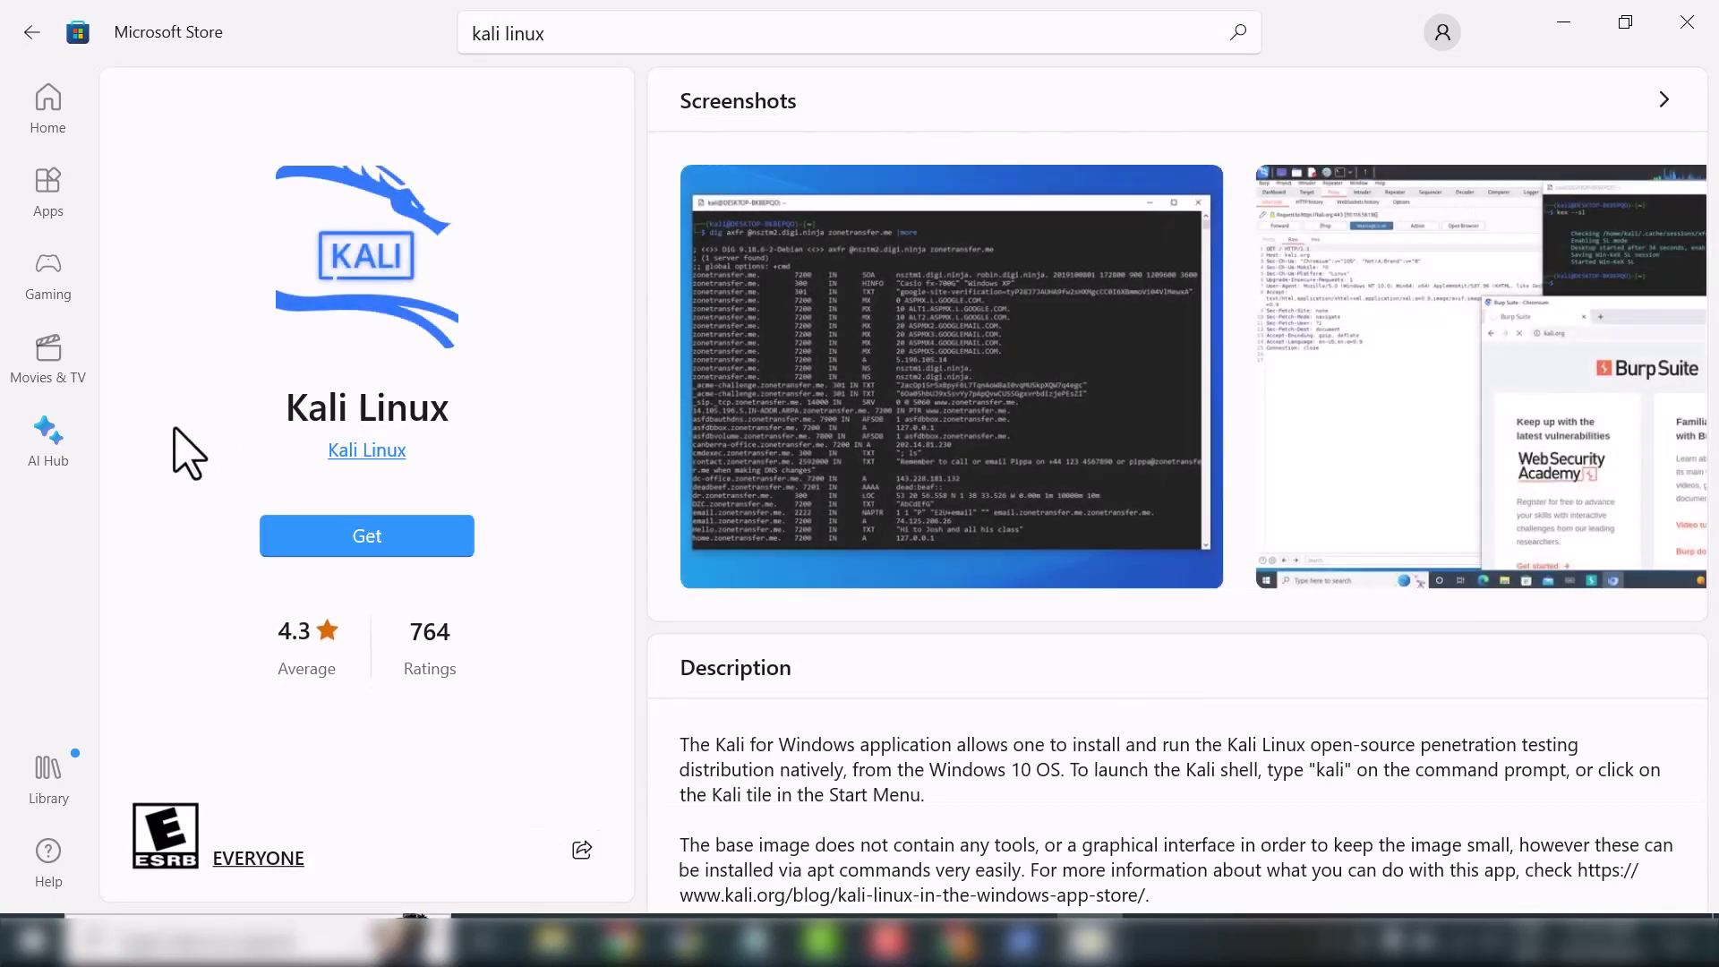
click(374, 541)
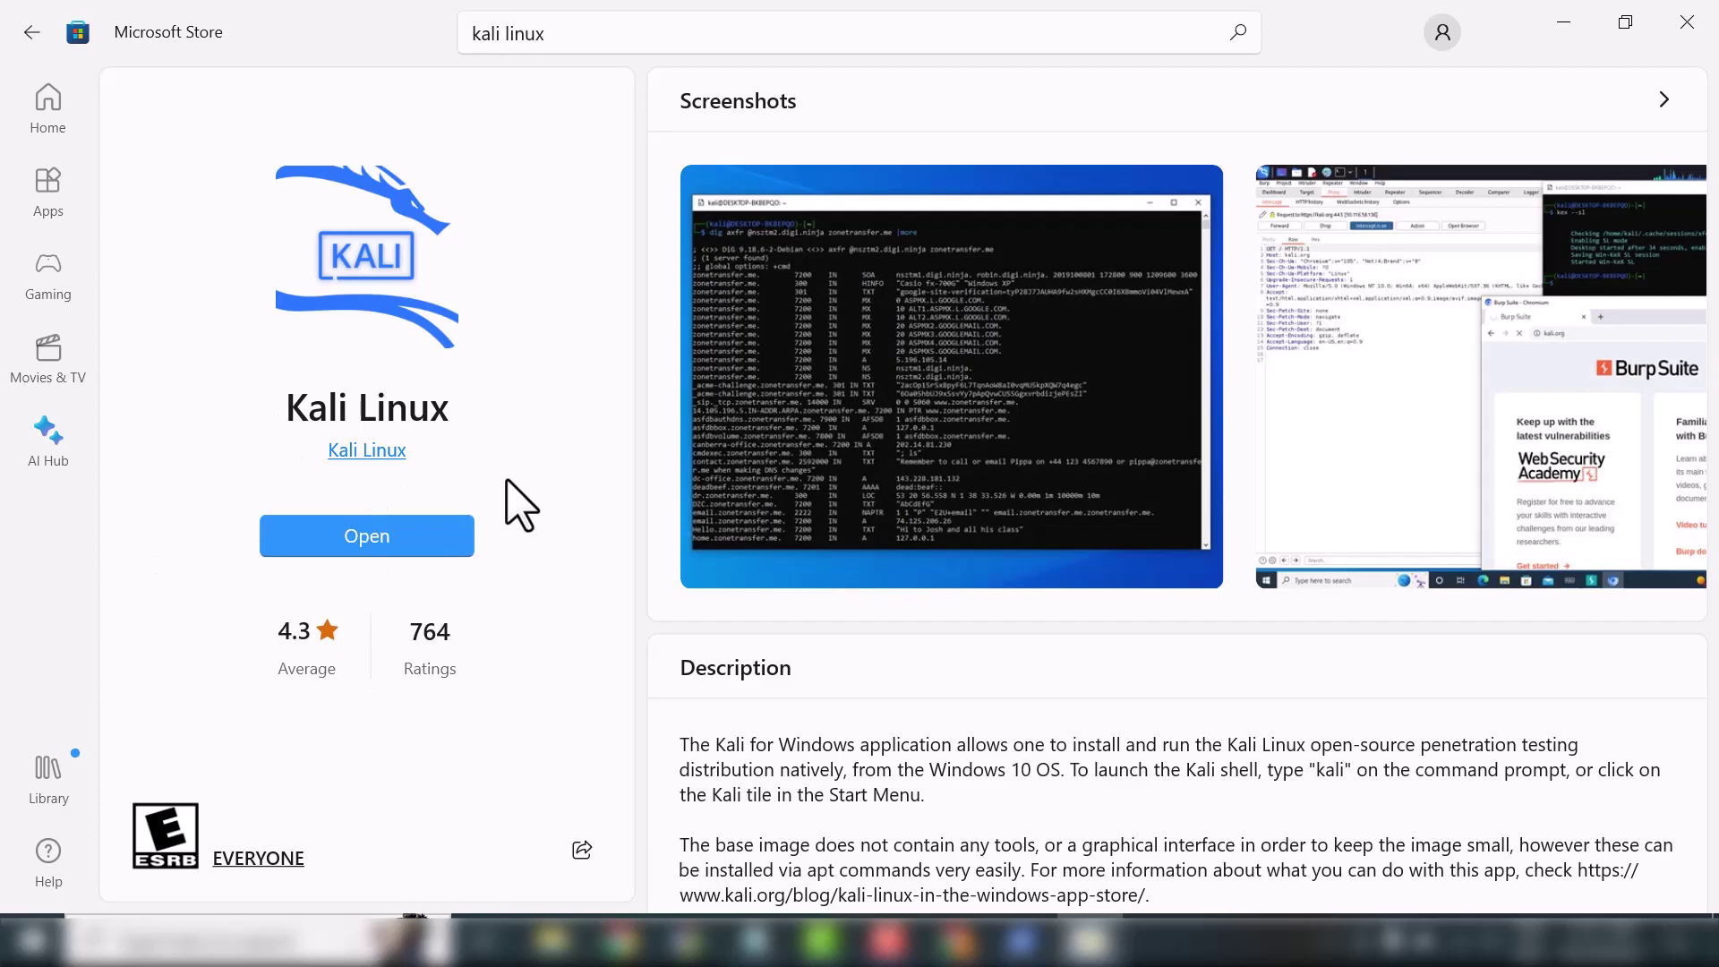
click(1687, 21)
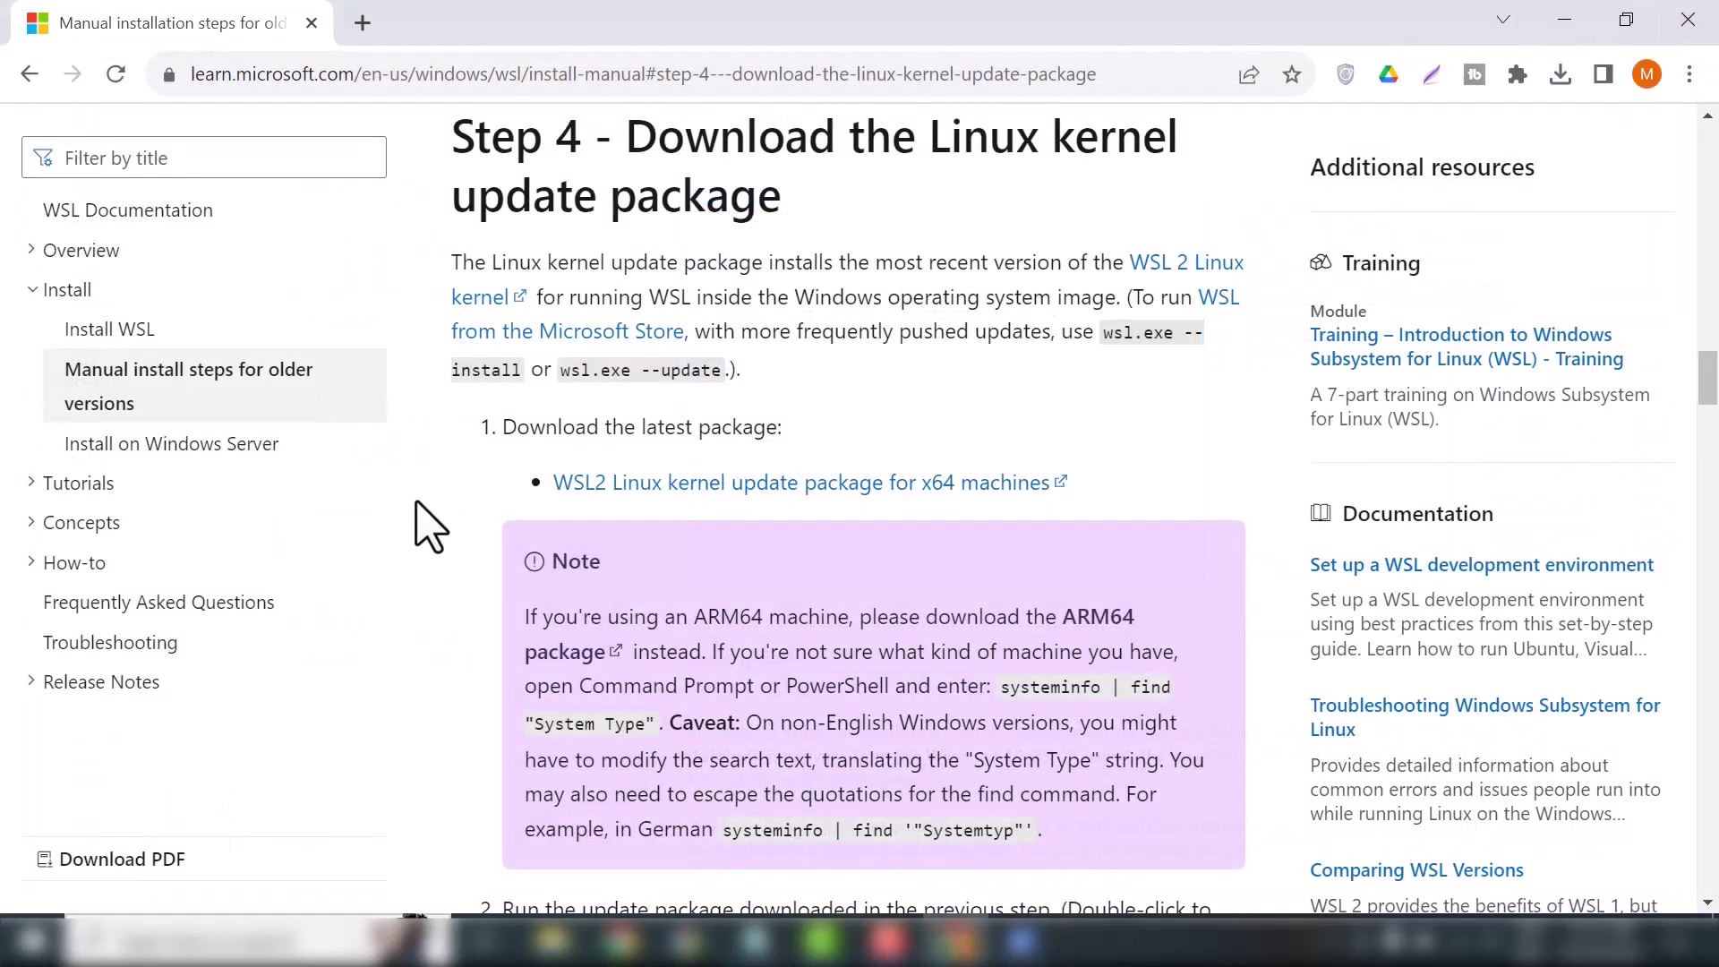
Search Start for 'kali' and launch Kali Linux to complete its first-run setup
click(32, 940)
text(kali)
click(291, 224)
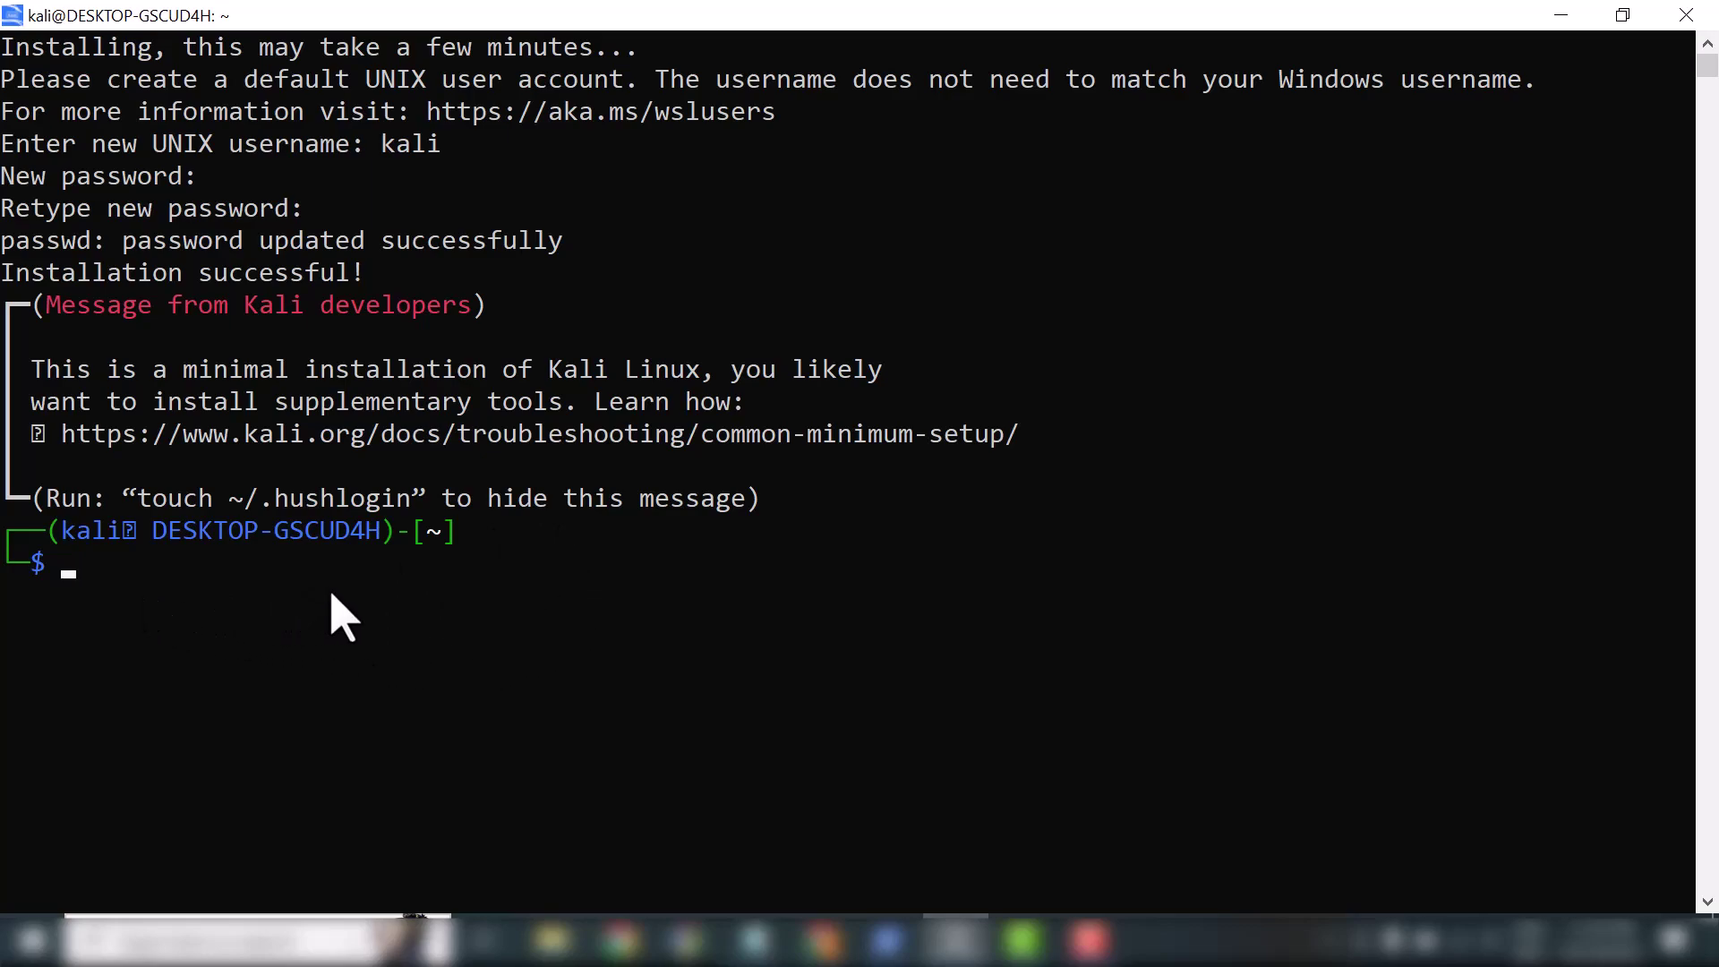
Run 'sudo apt update && sudo apt upgrade -y' in the Kali terminal and enter the sudo password
click(757, 942)
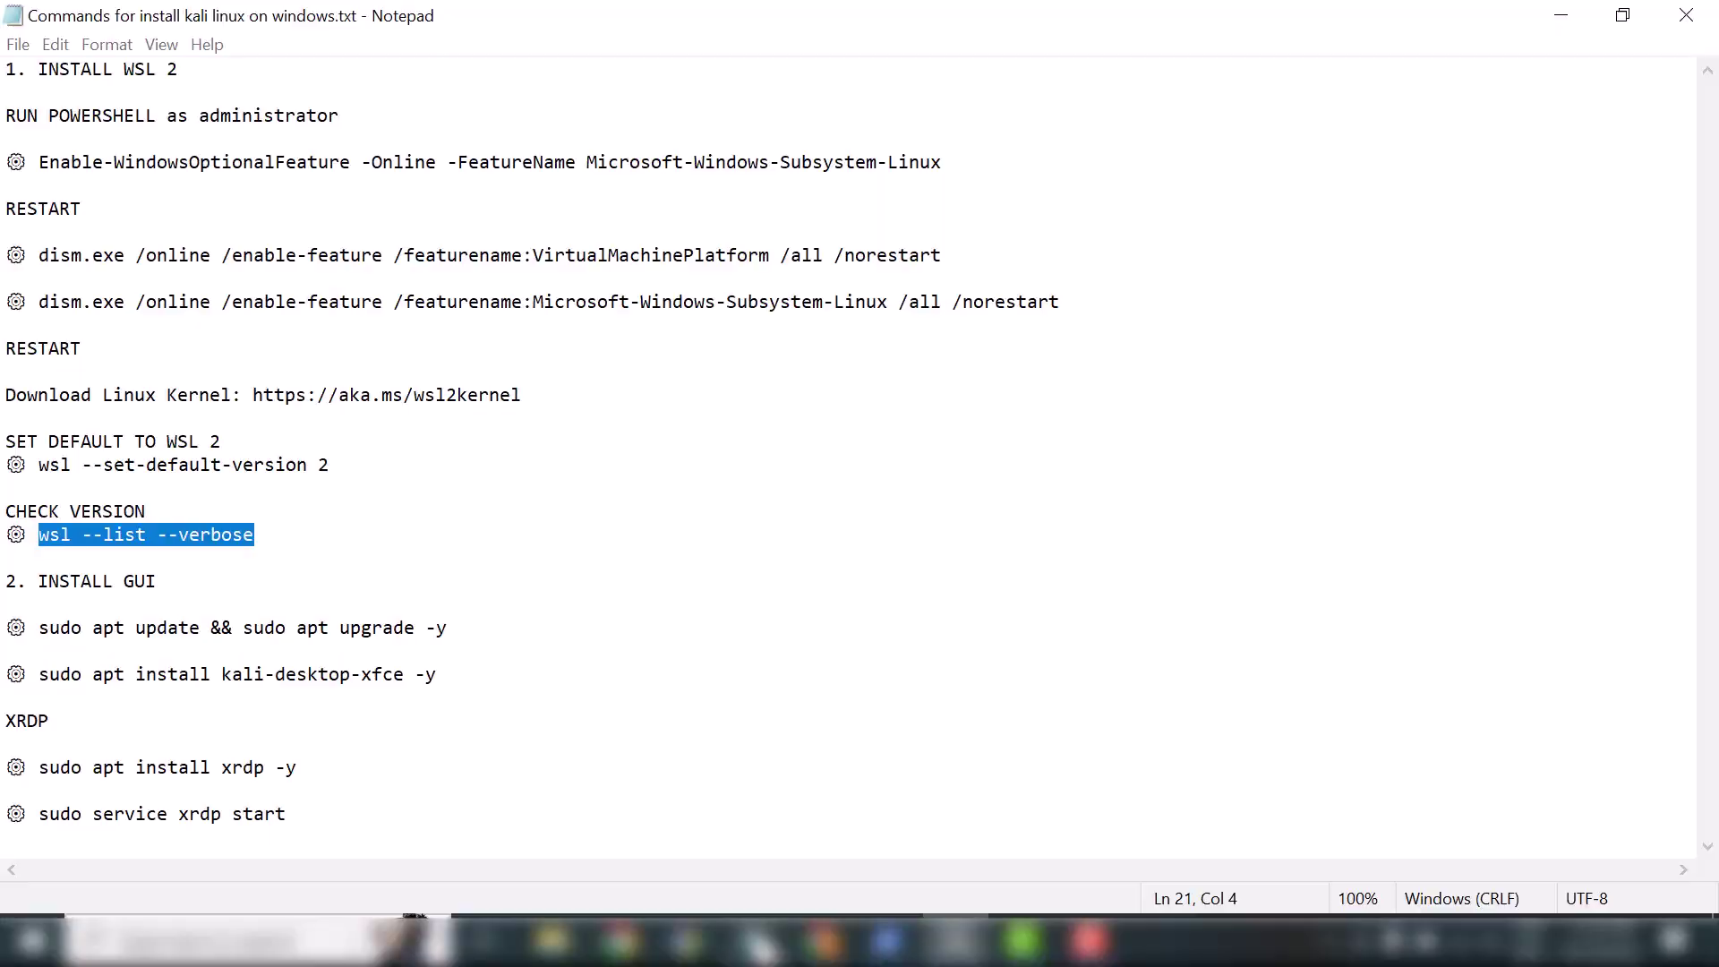
key(End)
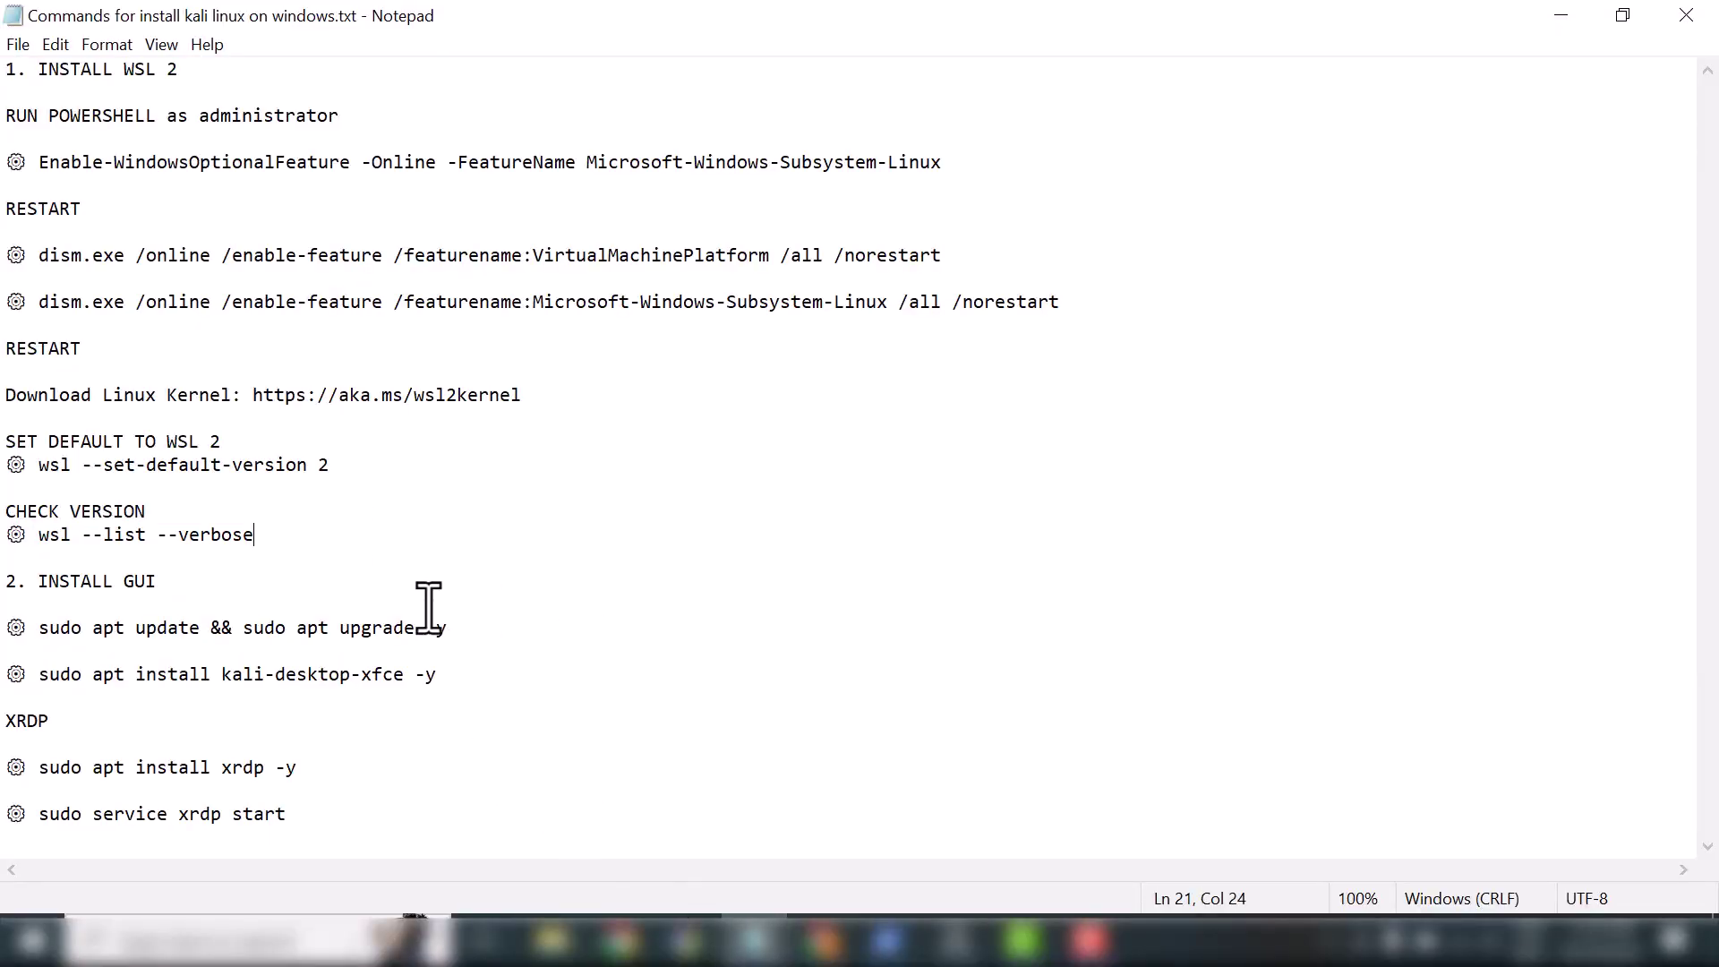
drag(457, 627, 39, 629)
key(super+c)
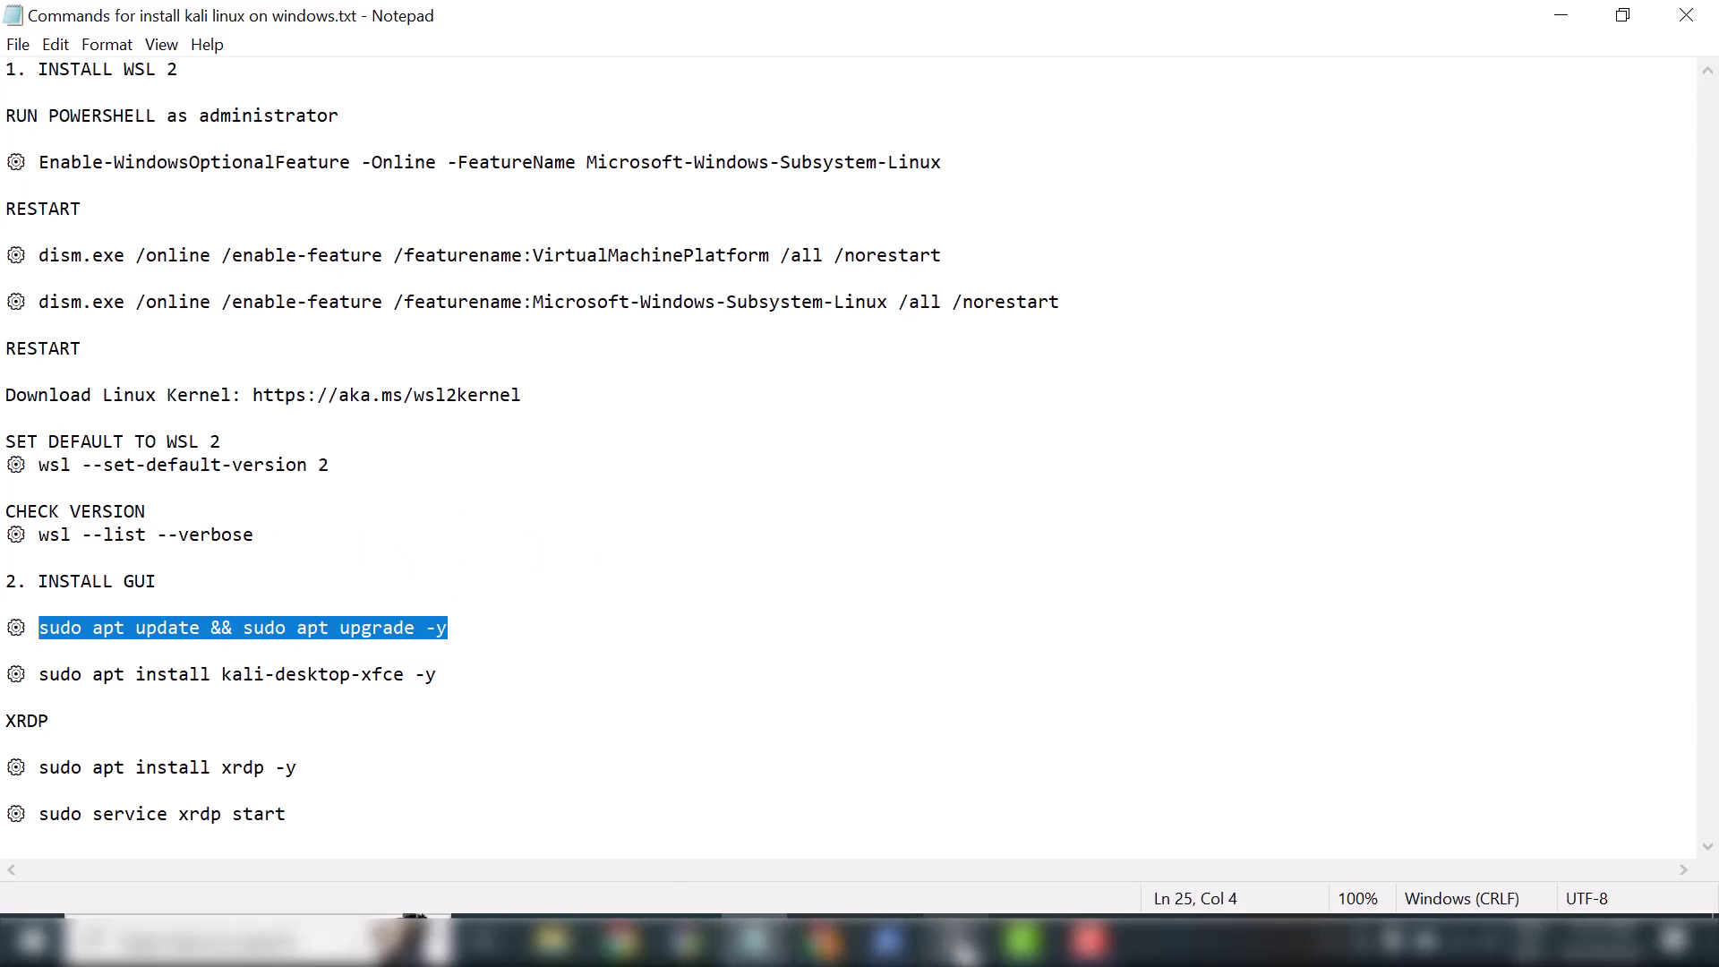
click(955, 940)
right_click(614, 587)
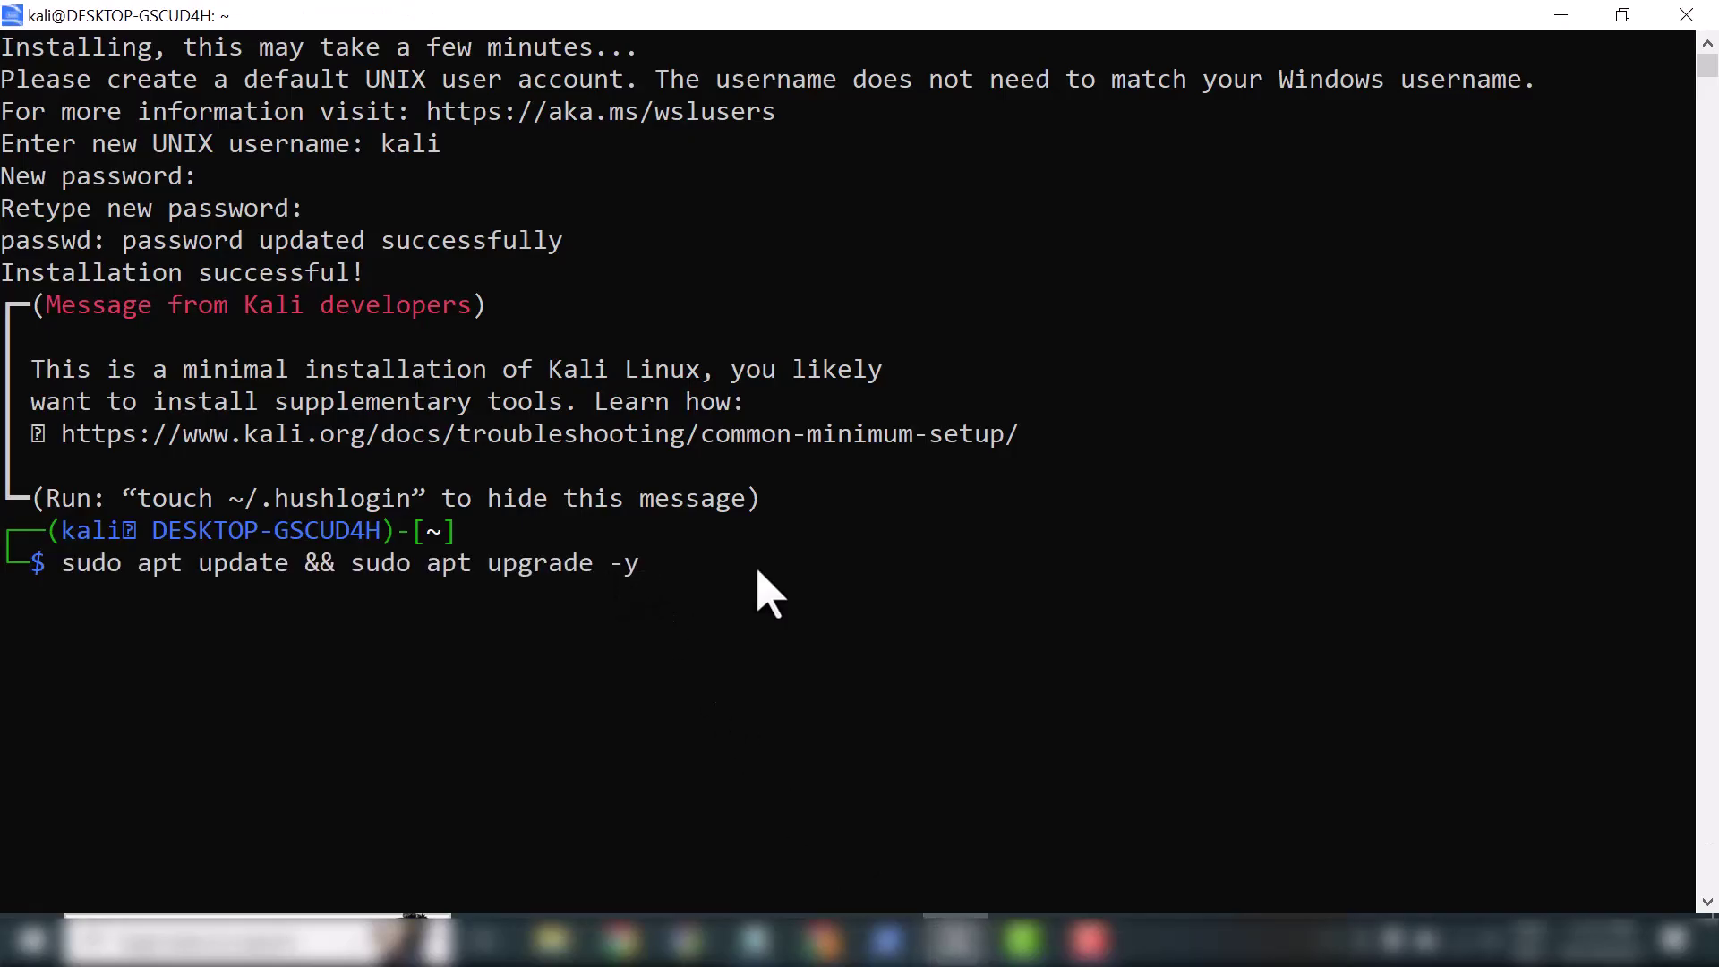
key(Return)
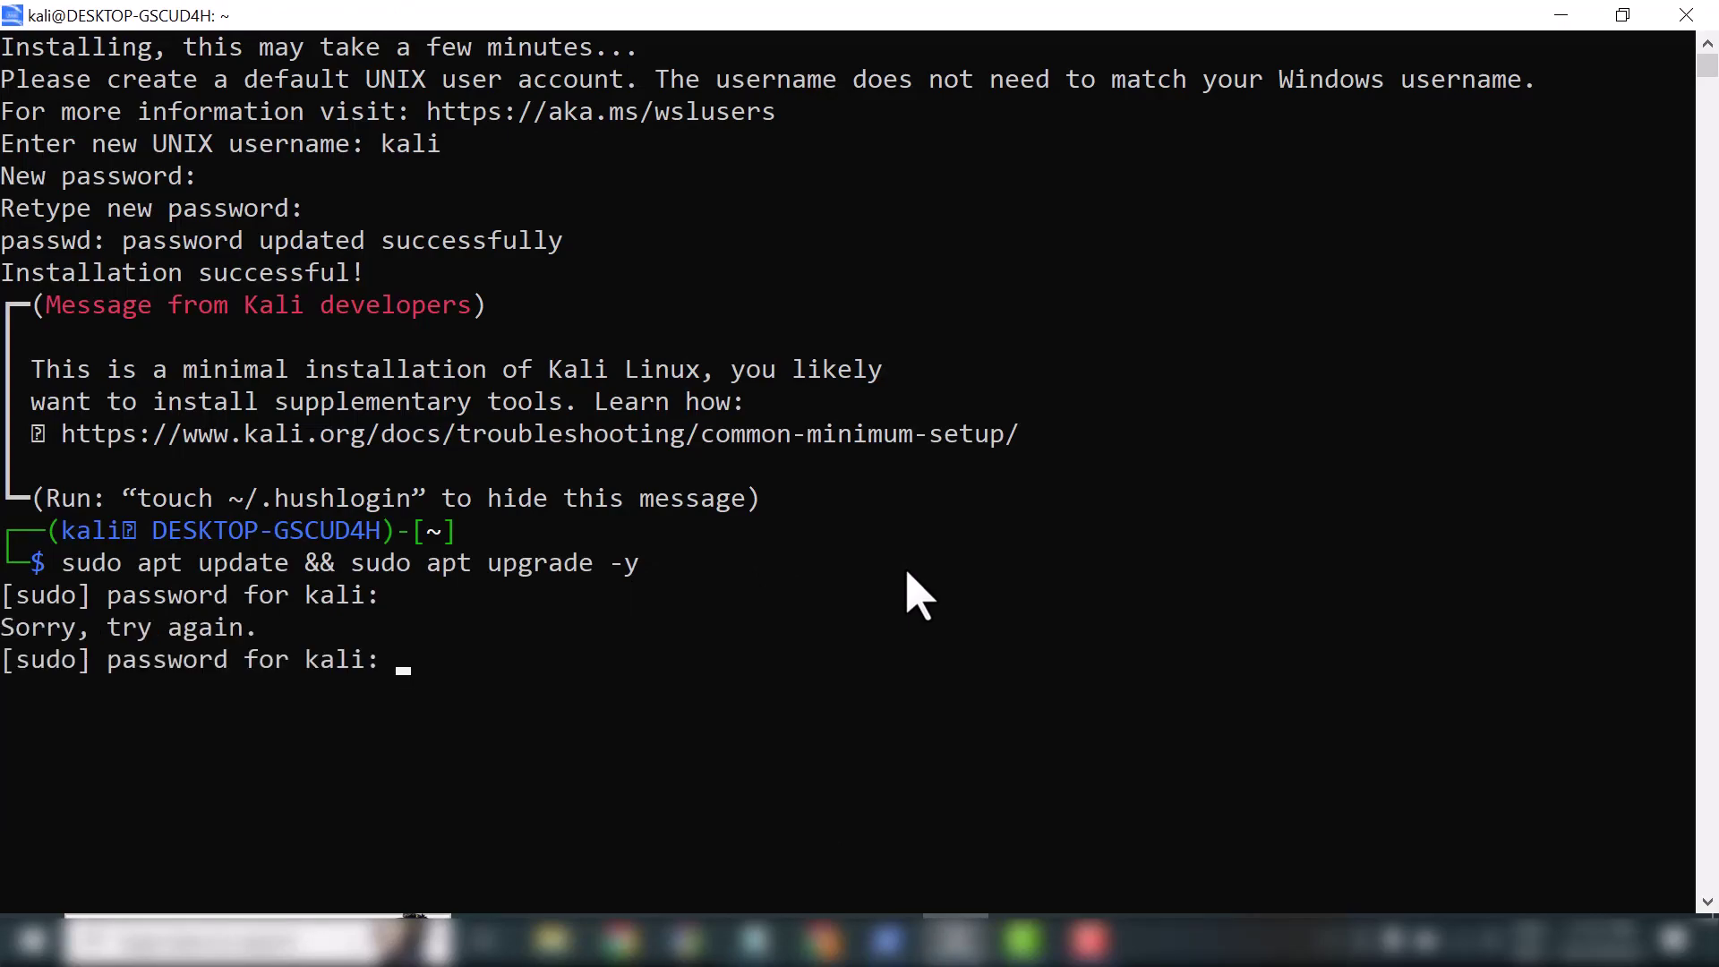
key(Return)
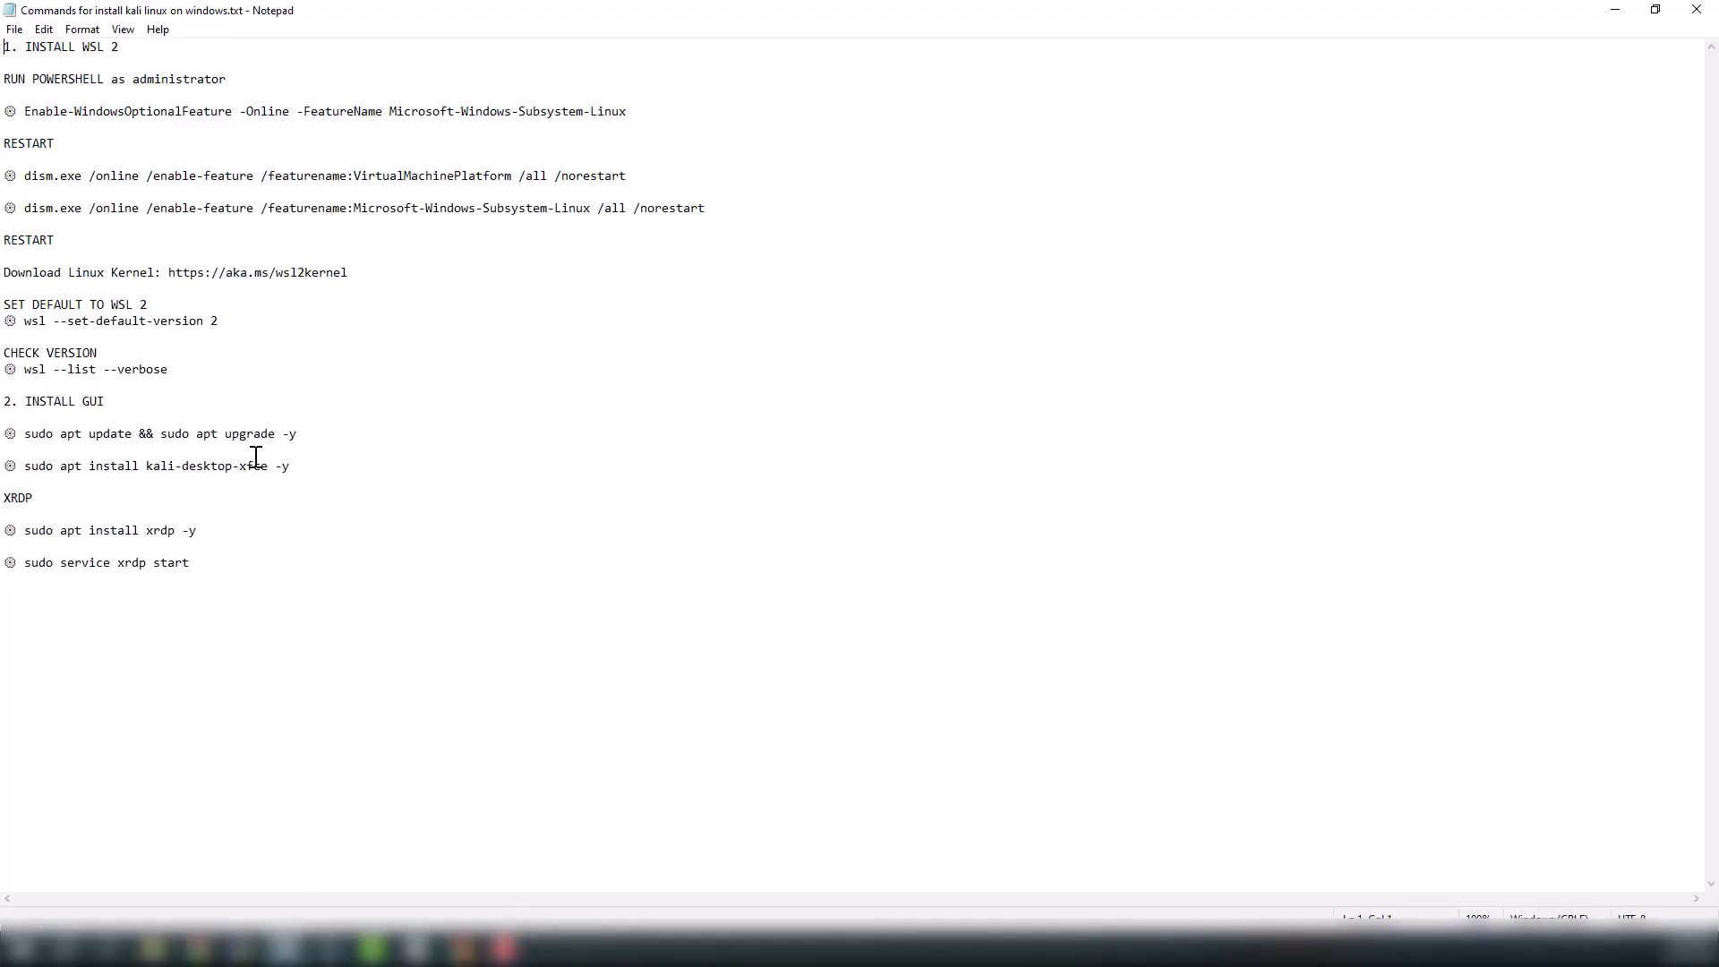
Run the kali-desktop-xfce install command in the Kali terminal and enter the sudo password
drag(292, 466, 22, 466)
key(super+c)
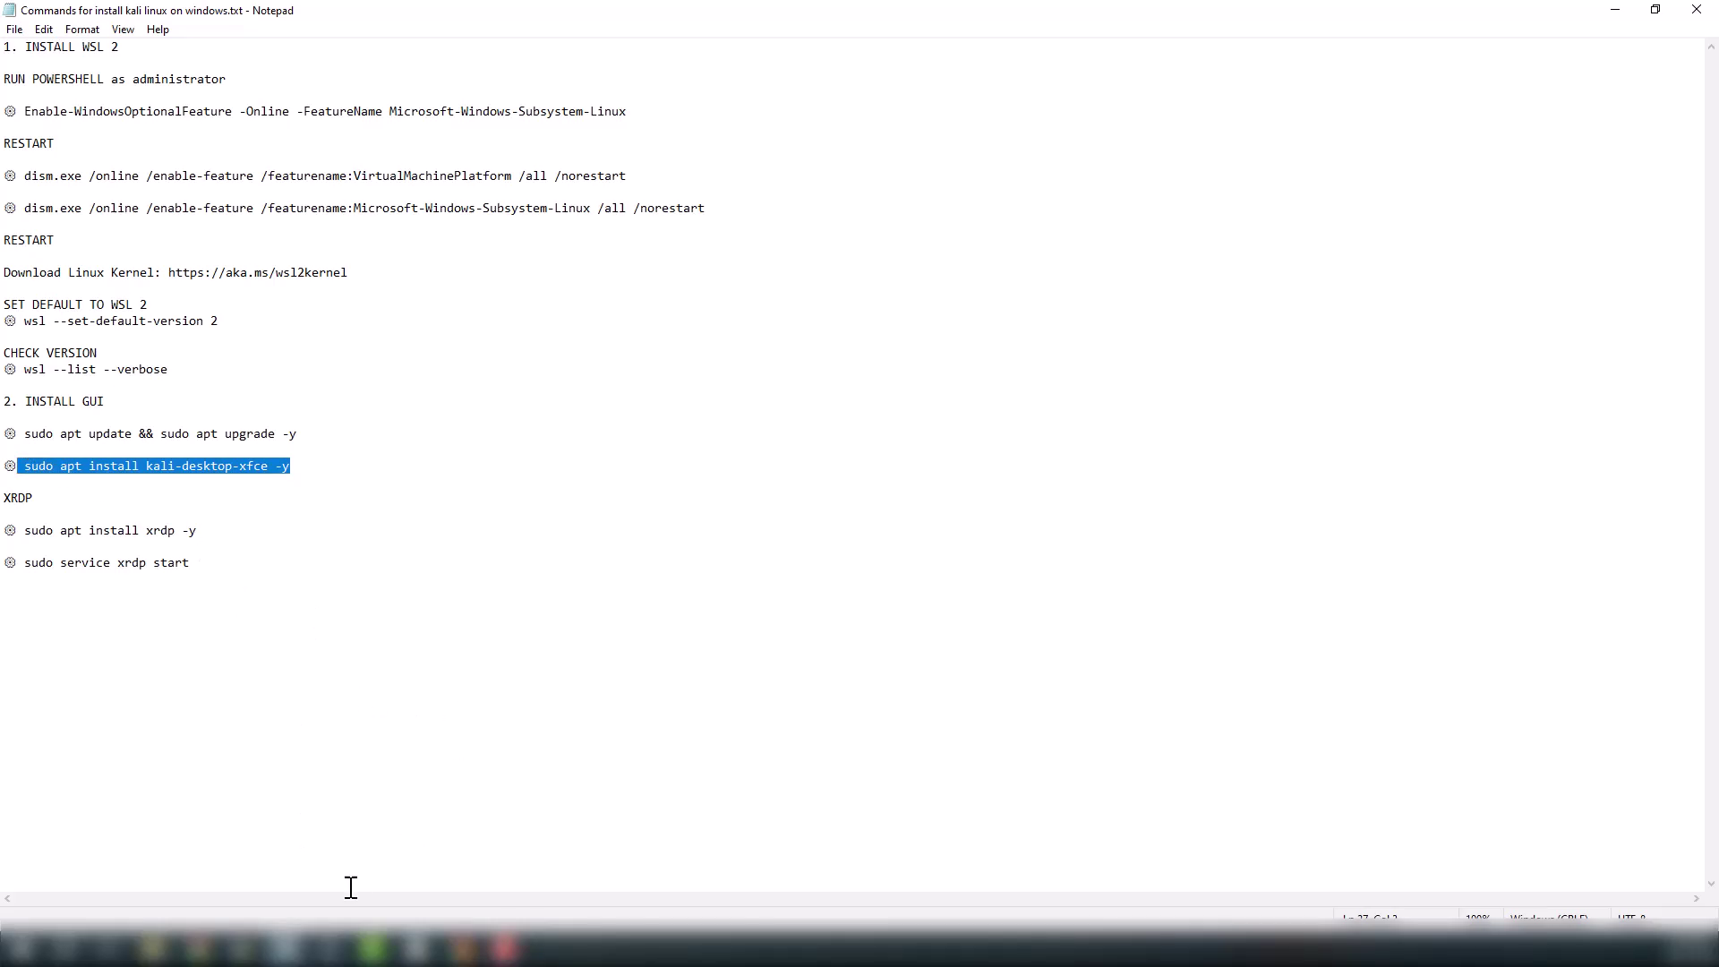
click(328, 948)
right_click(218, 136)
key(Return)
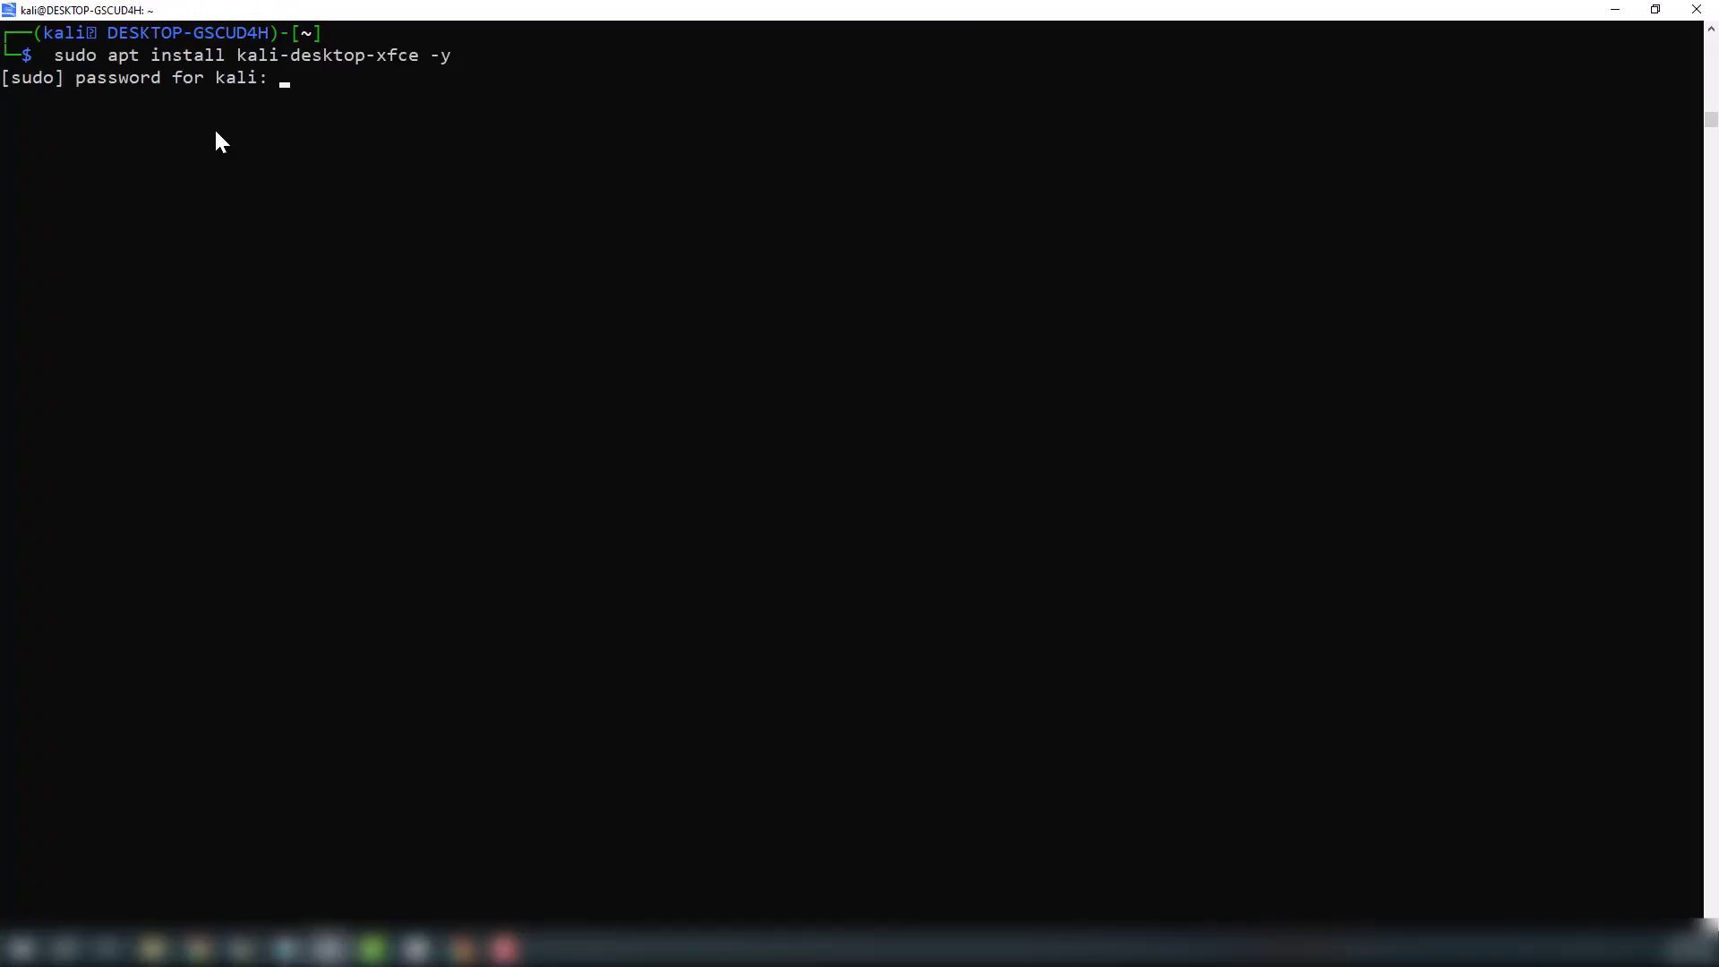
key(Return)
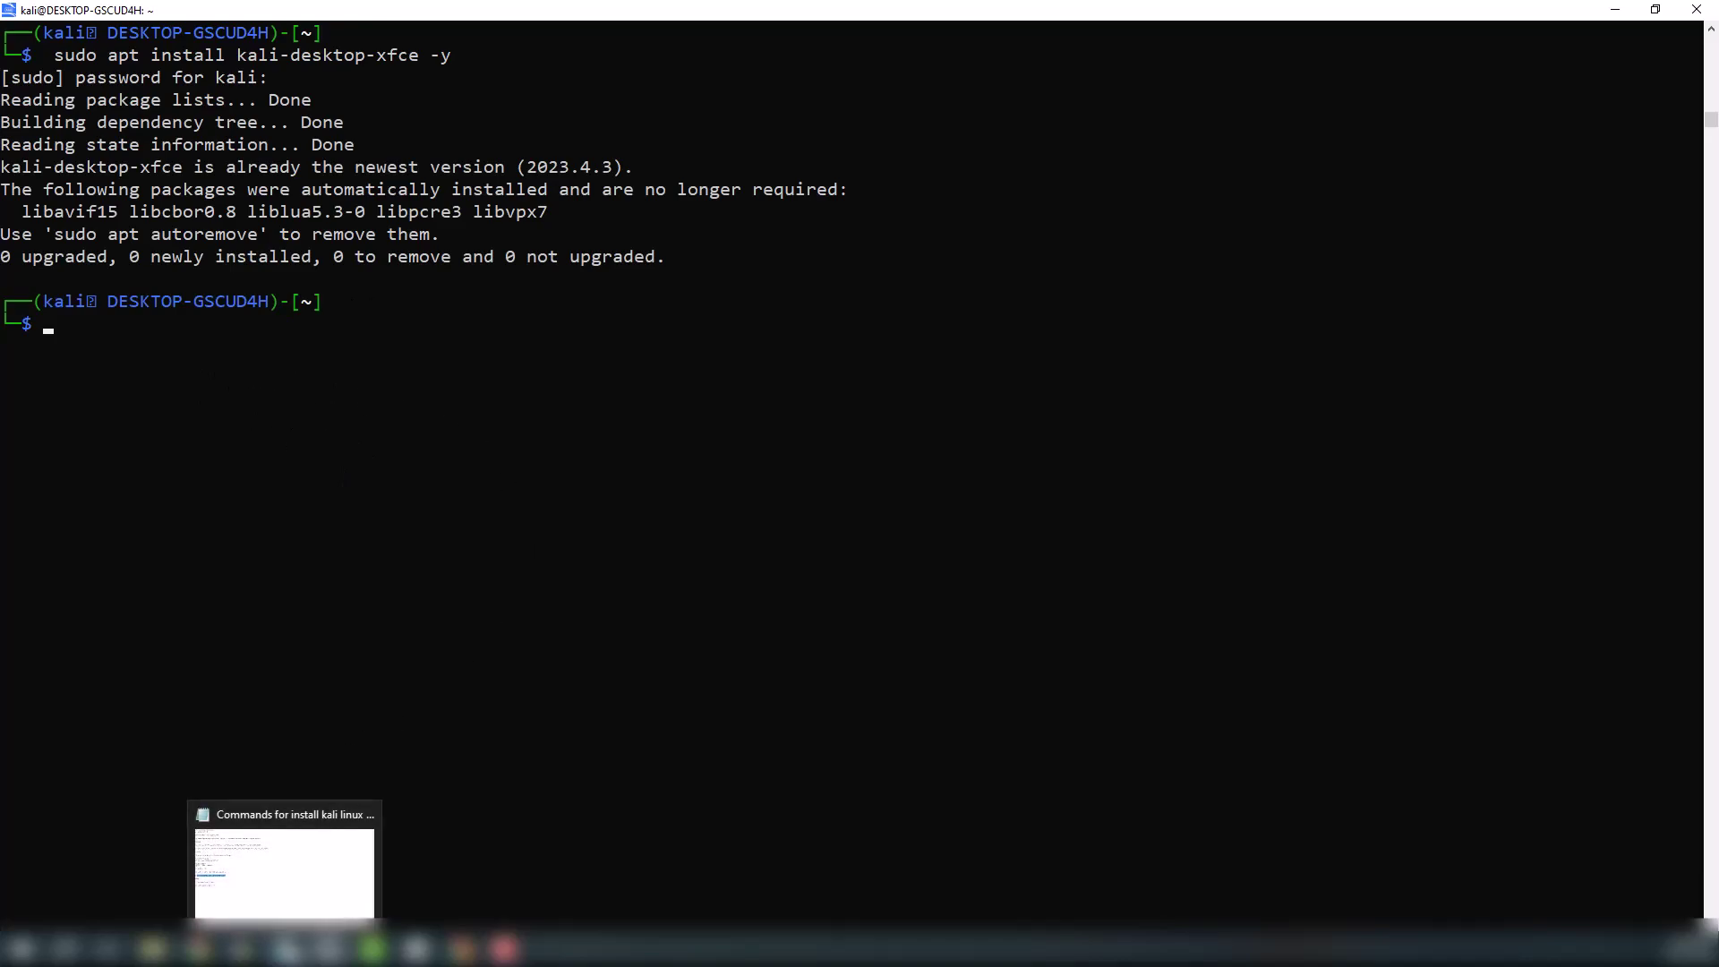
Copy 'sudo apt install xrdp -y' from Notepad and run it in the Kali terminal
click(284, 948)
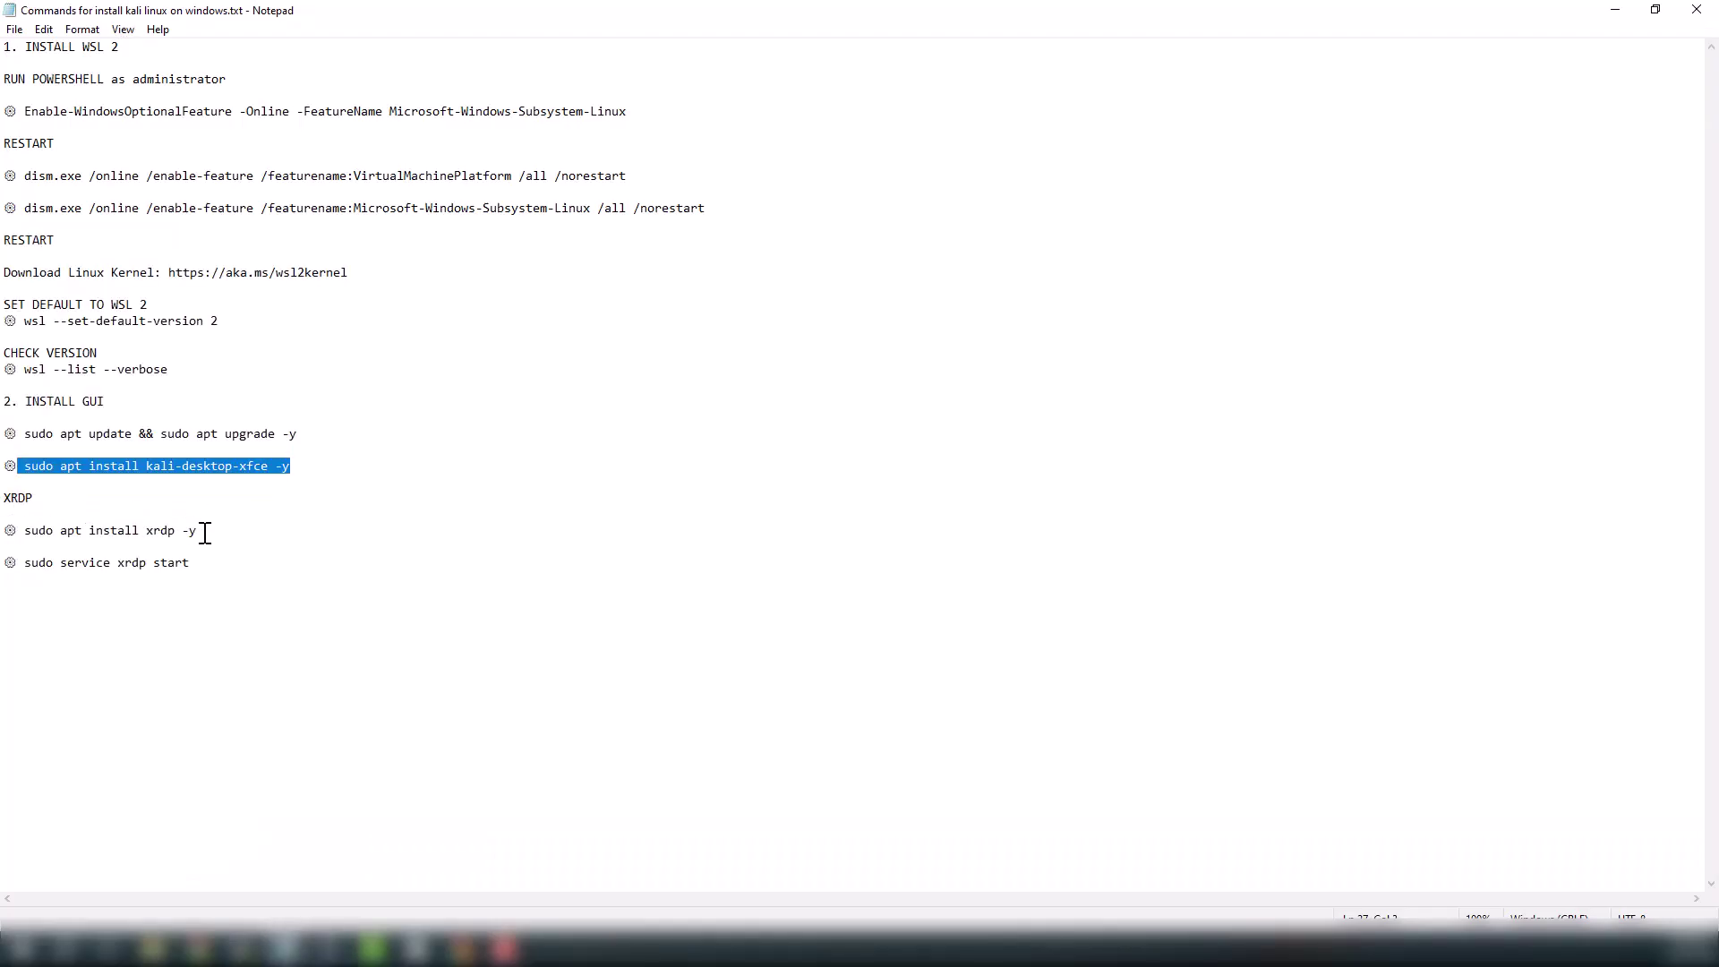
drag(211, 530, 28, 535)
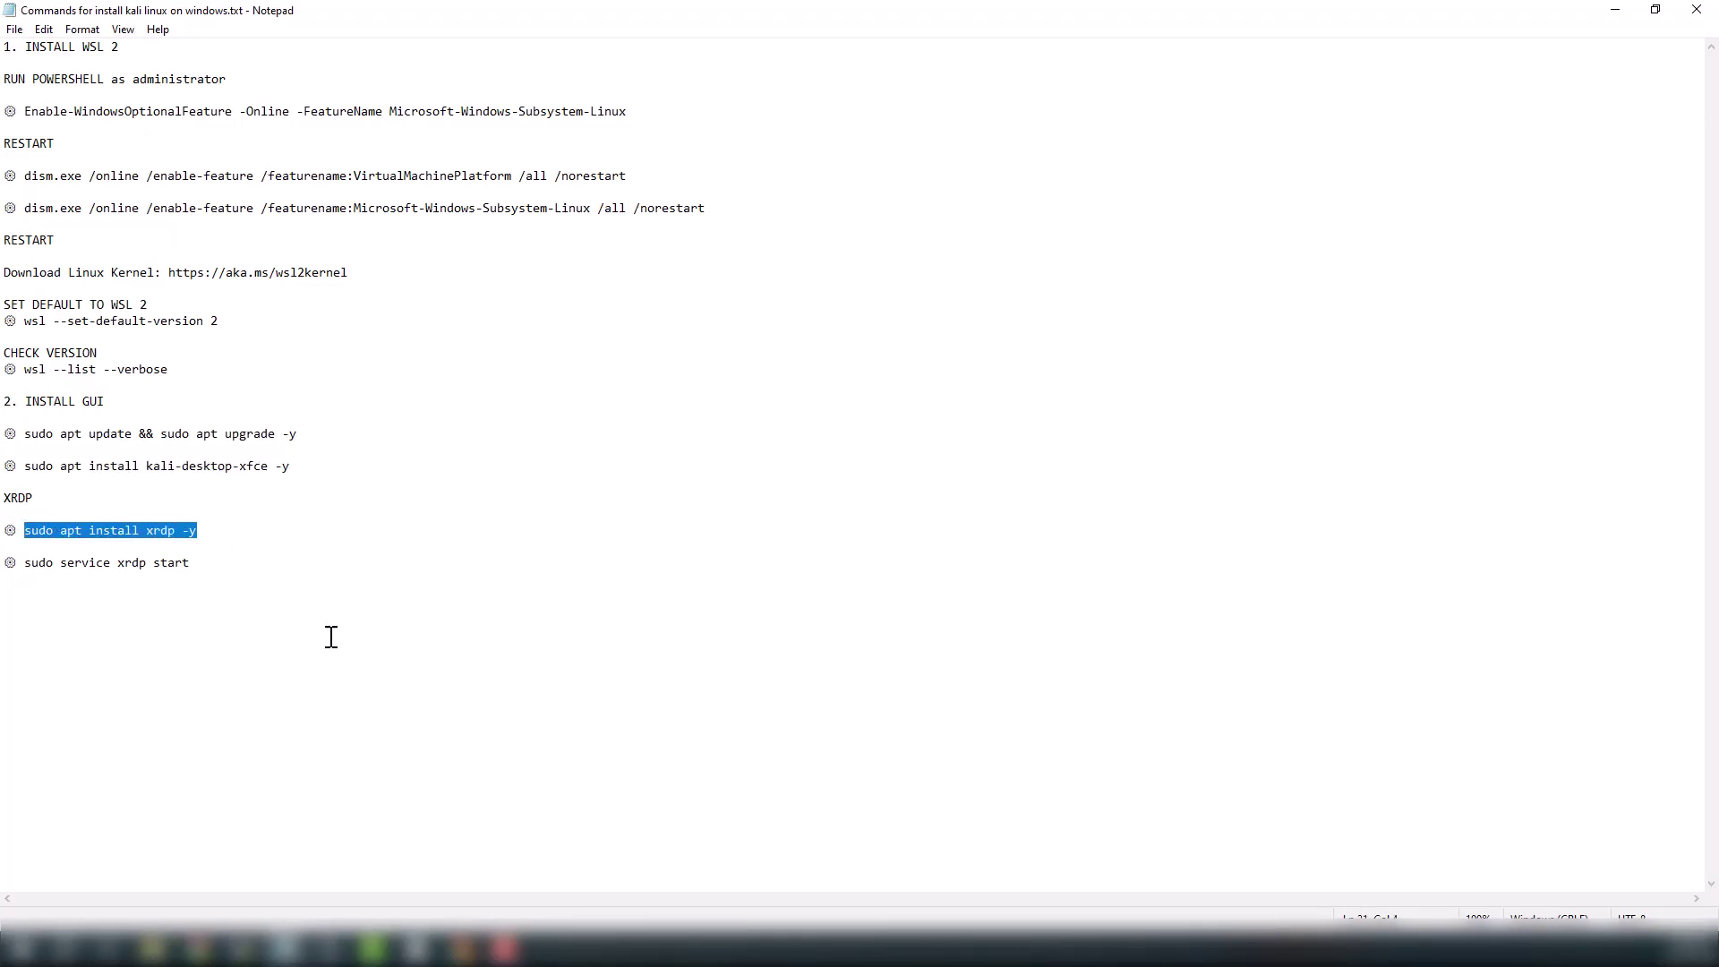
click(329, 947)
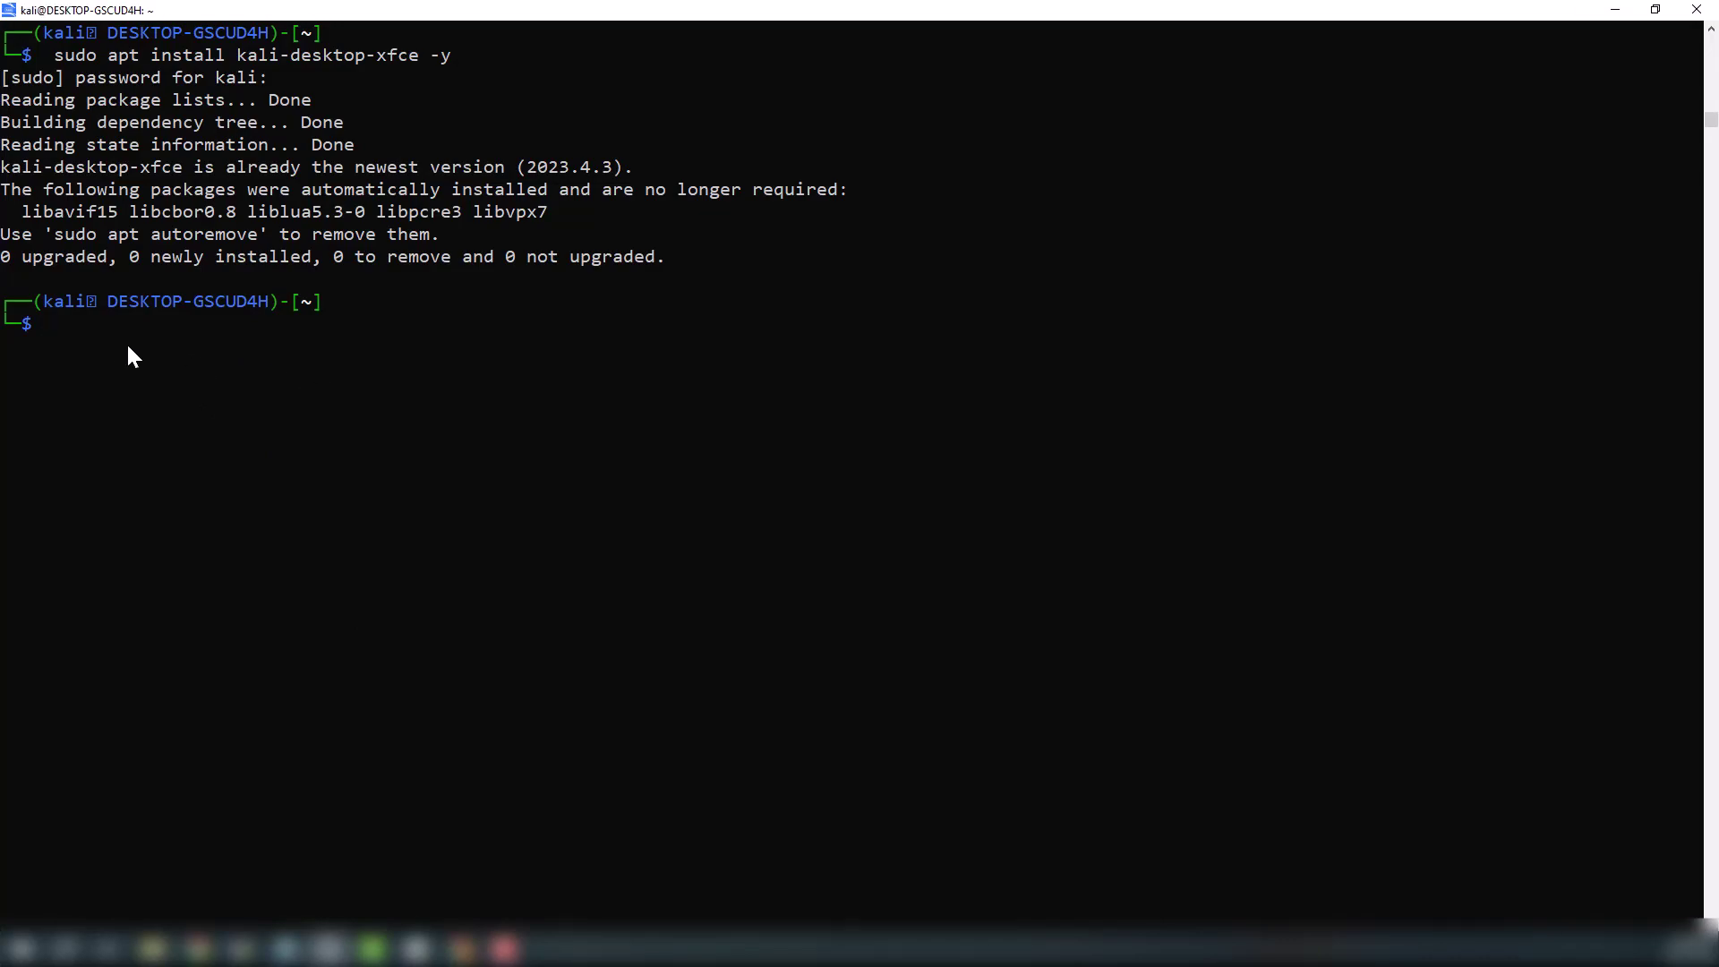
key(alt+Tab)
right_click(148, 536)
click(228, 582)
key(alt+Tab)
right_click(211, 364)
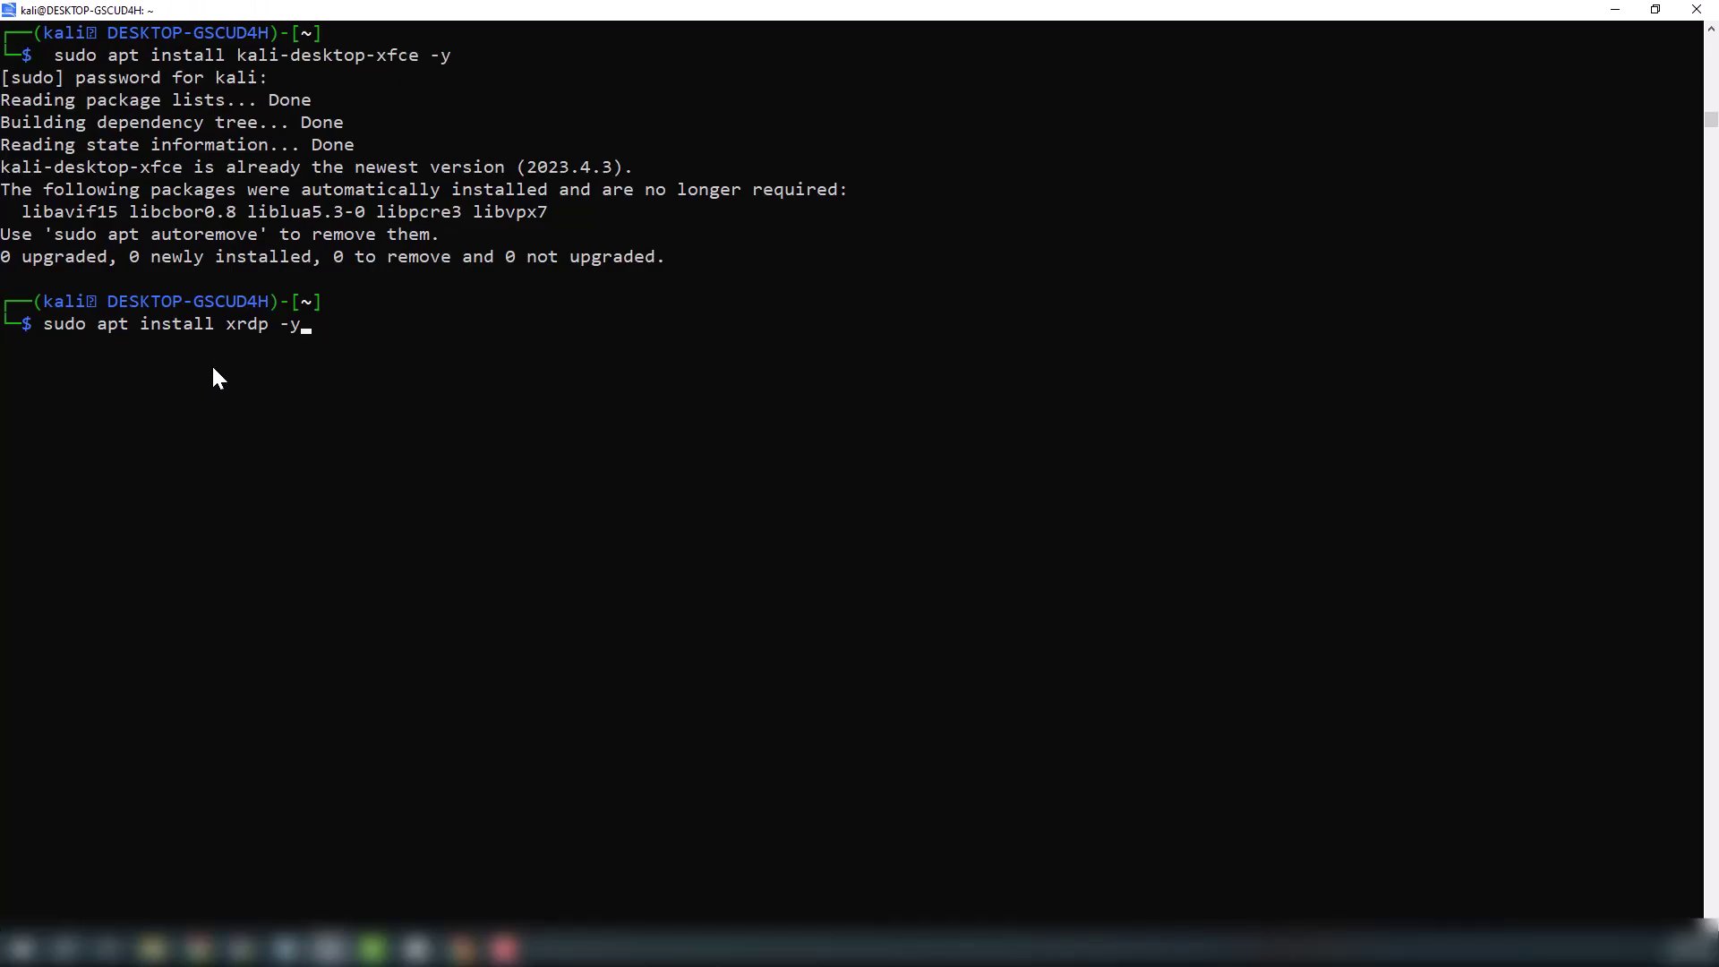
key(Return)
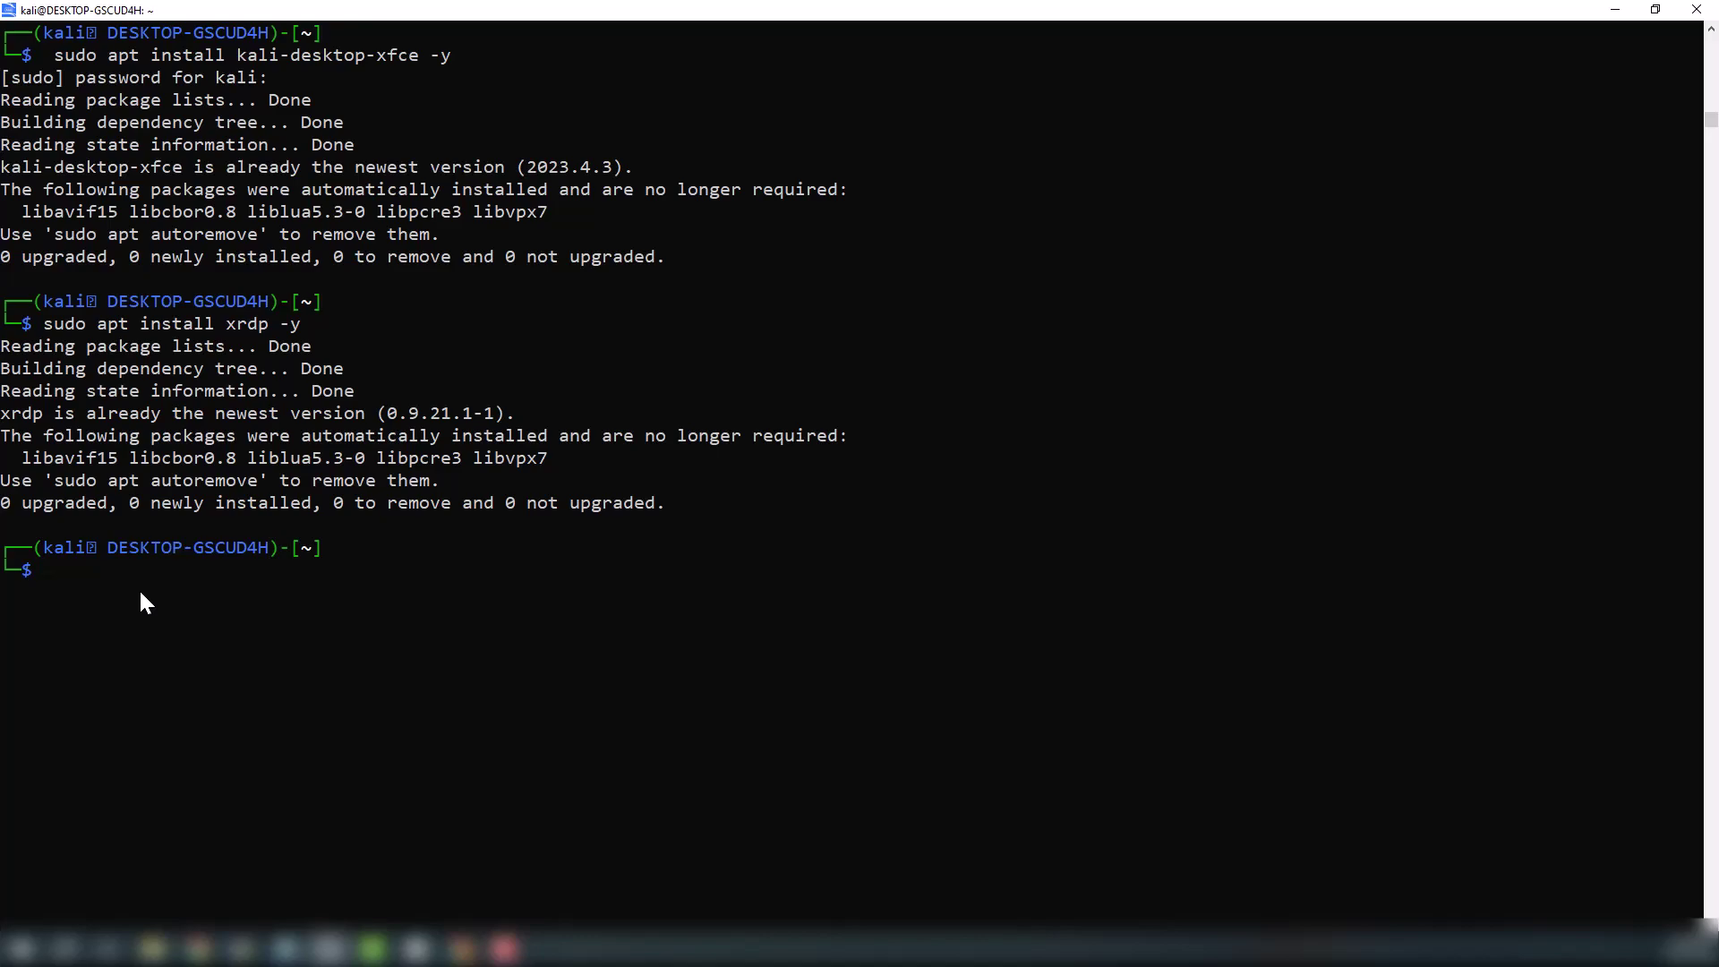
Copy 'sudo service xrdp start' from Notepad and run it in the Kali terminal
key(alt+Tab)
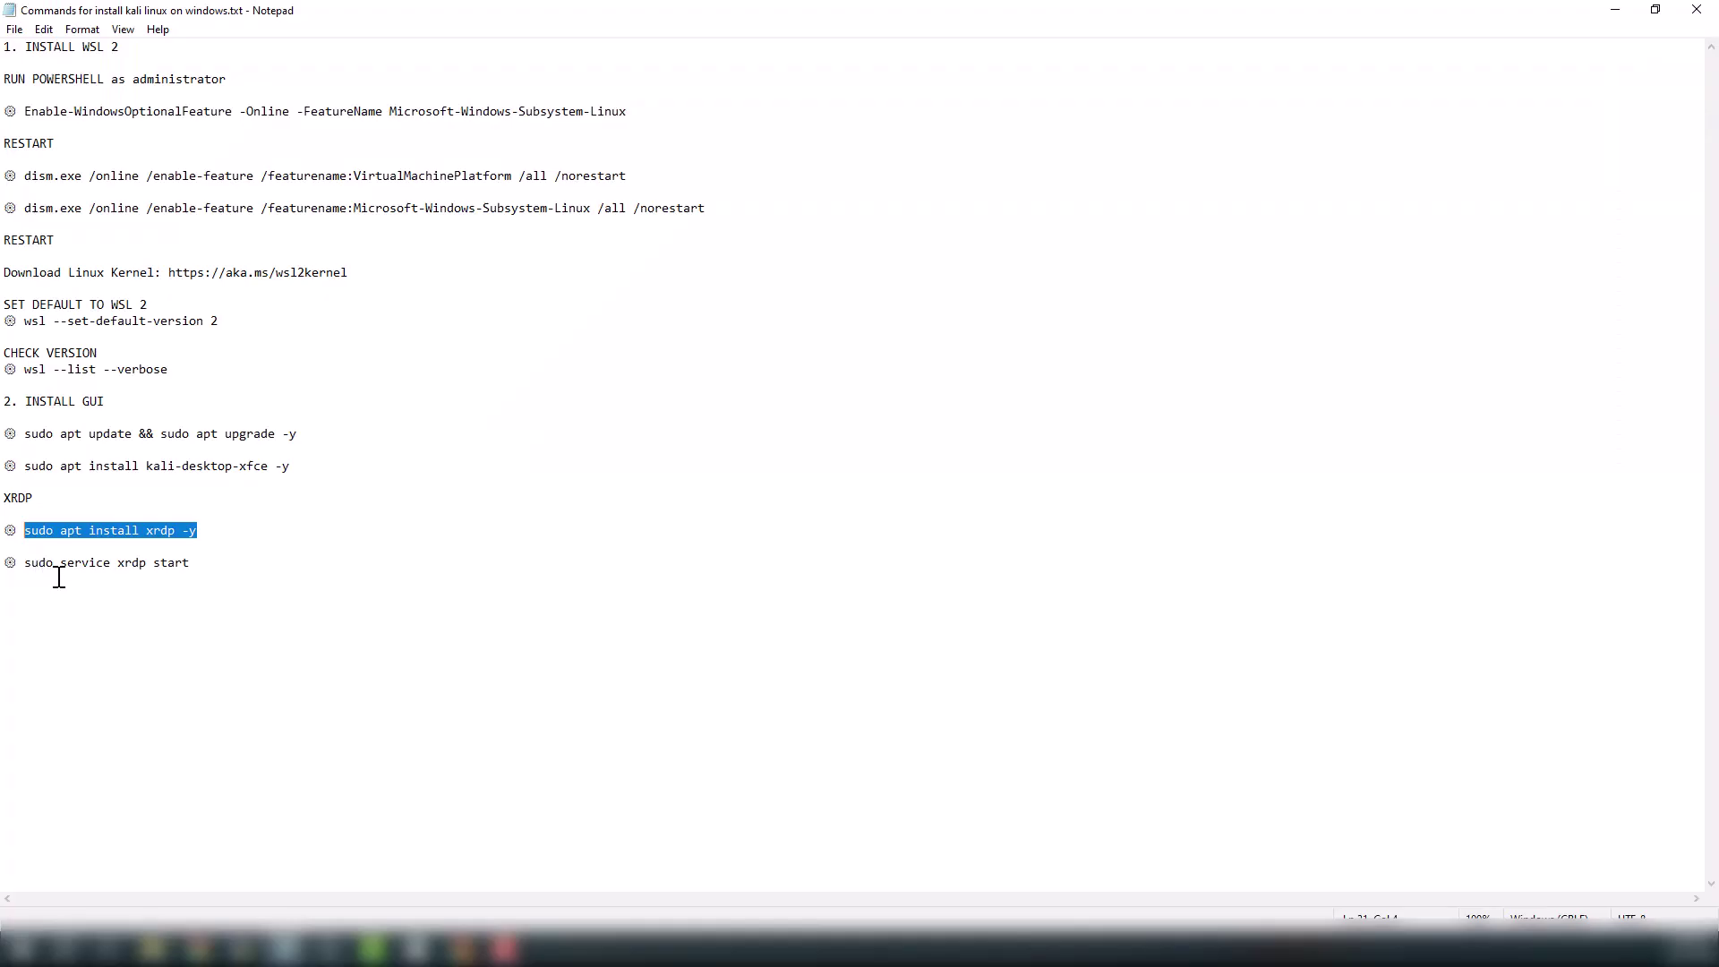
drag(189, 564, 27, 573)
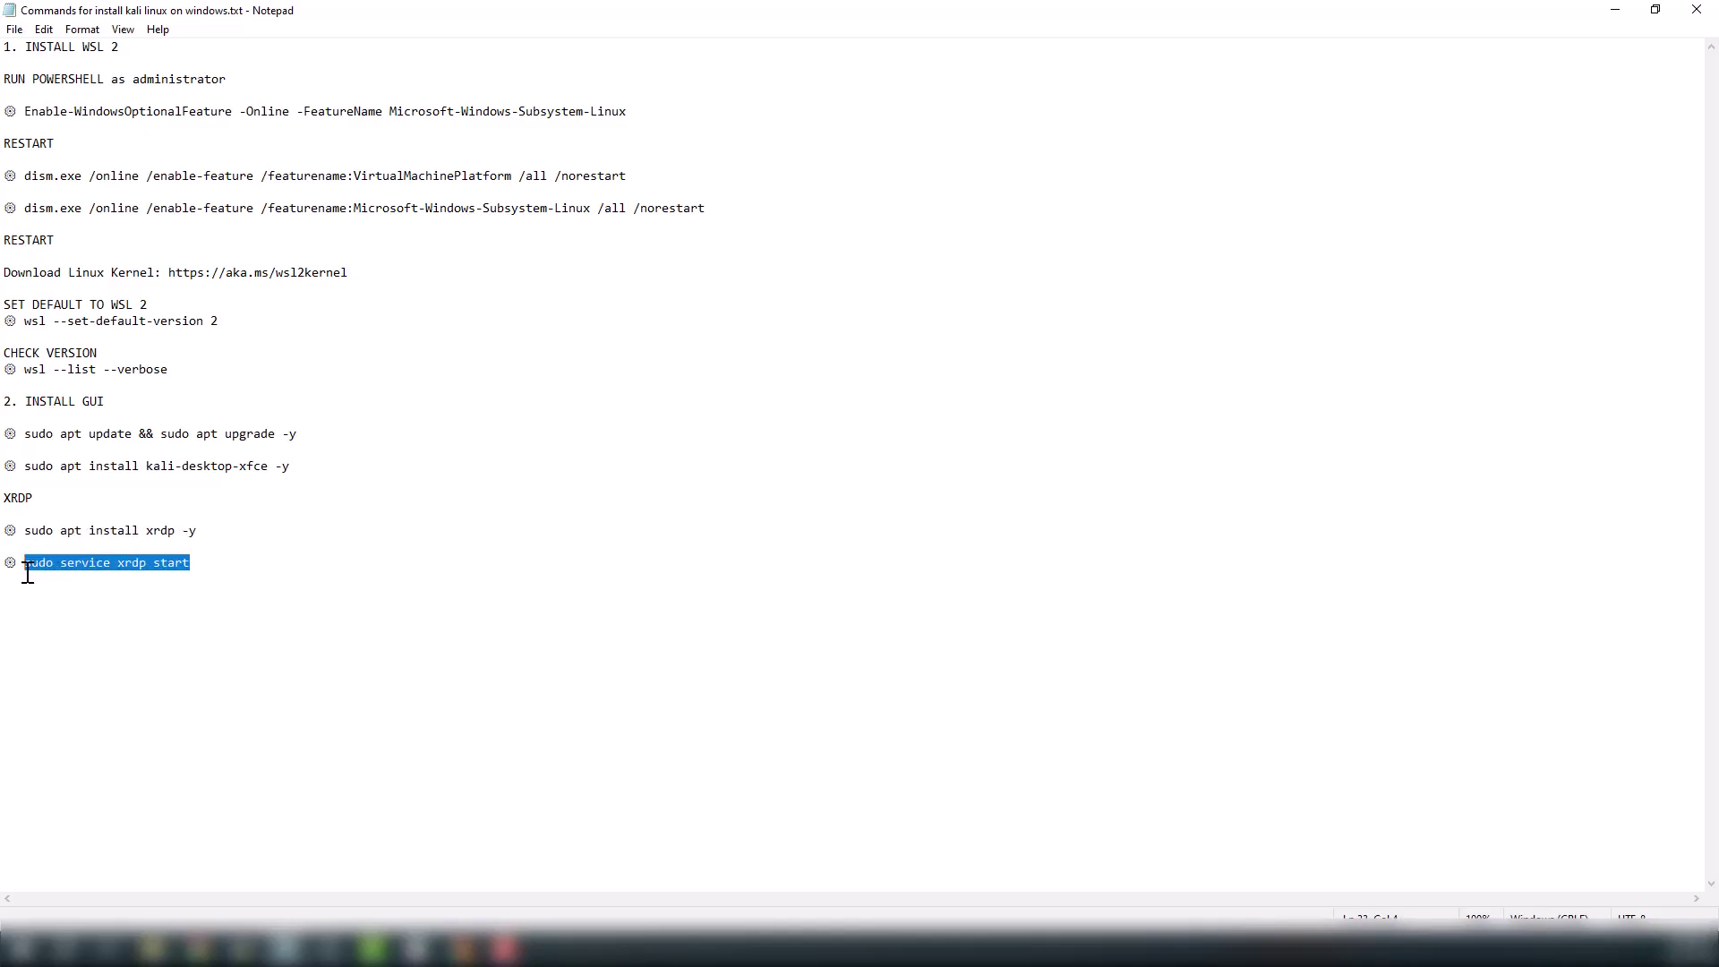
key(ctrl+c)
click(328, 949)
right_click(171, 591)
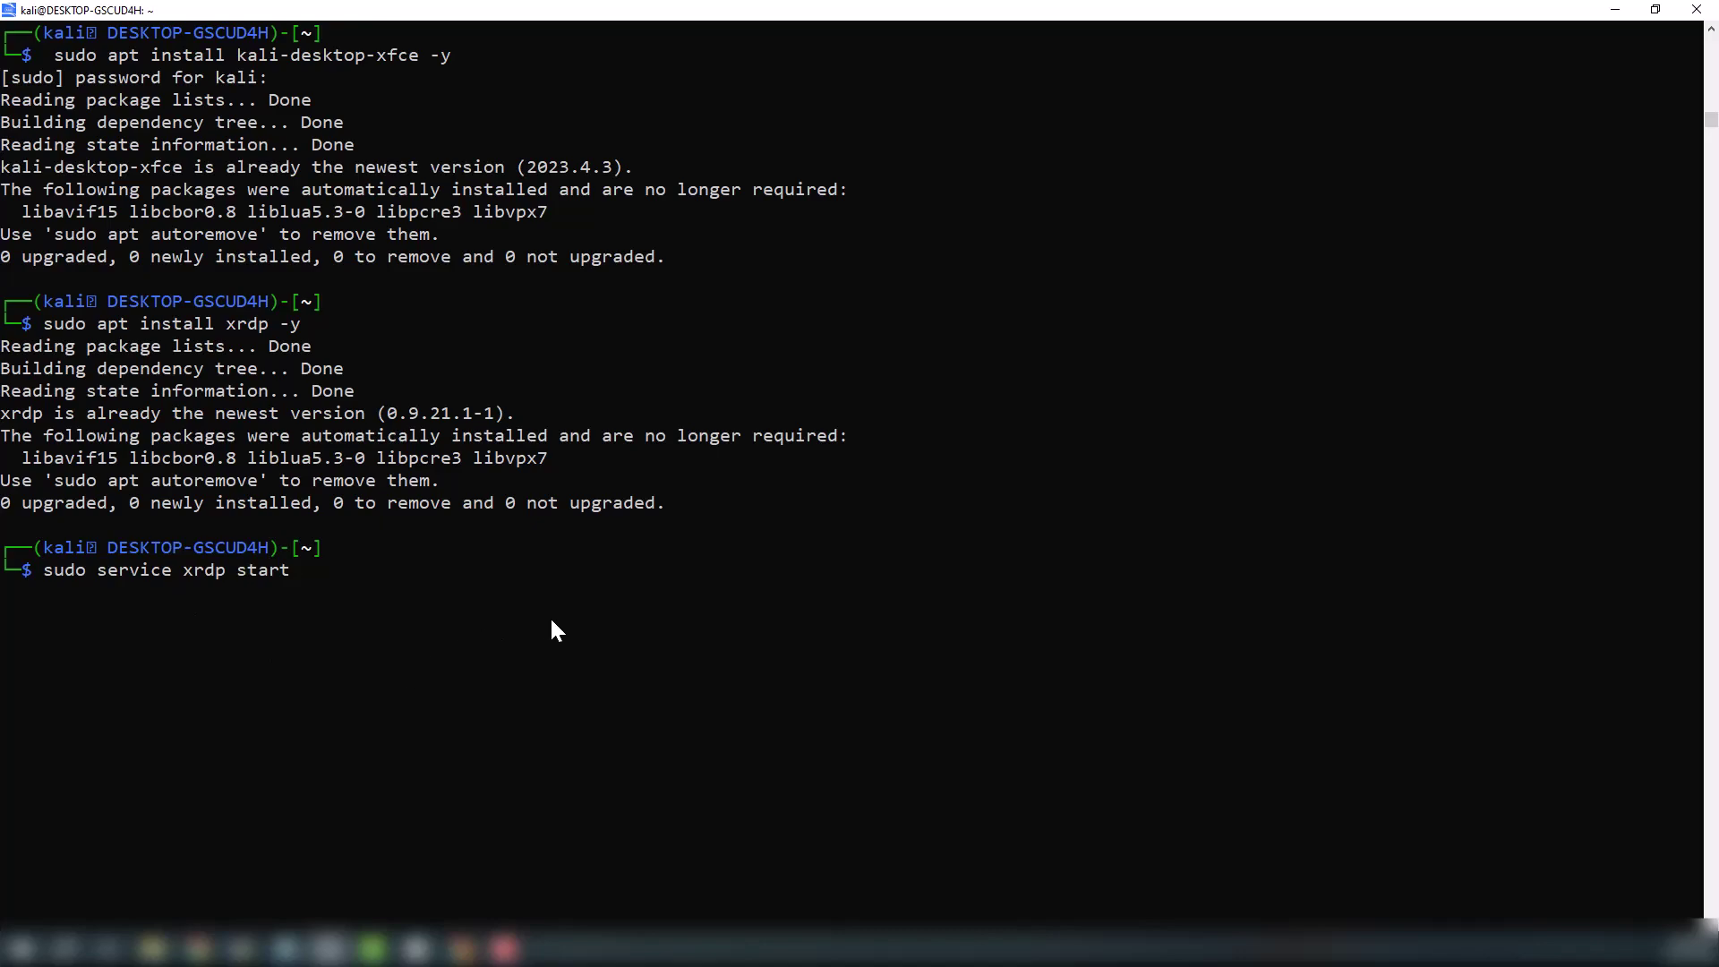
key(Return)
Check the xrdp 'already running' output, then run ip addr to find eth0 at 192.168.182.185
drag(677, 592, 948, 597)
click(984, 635)
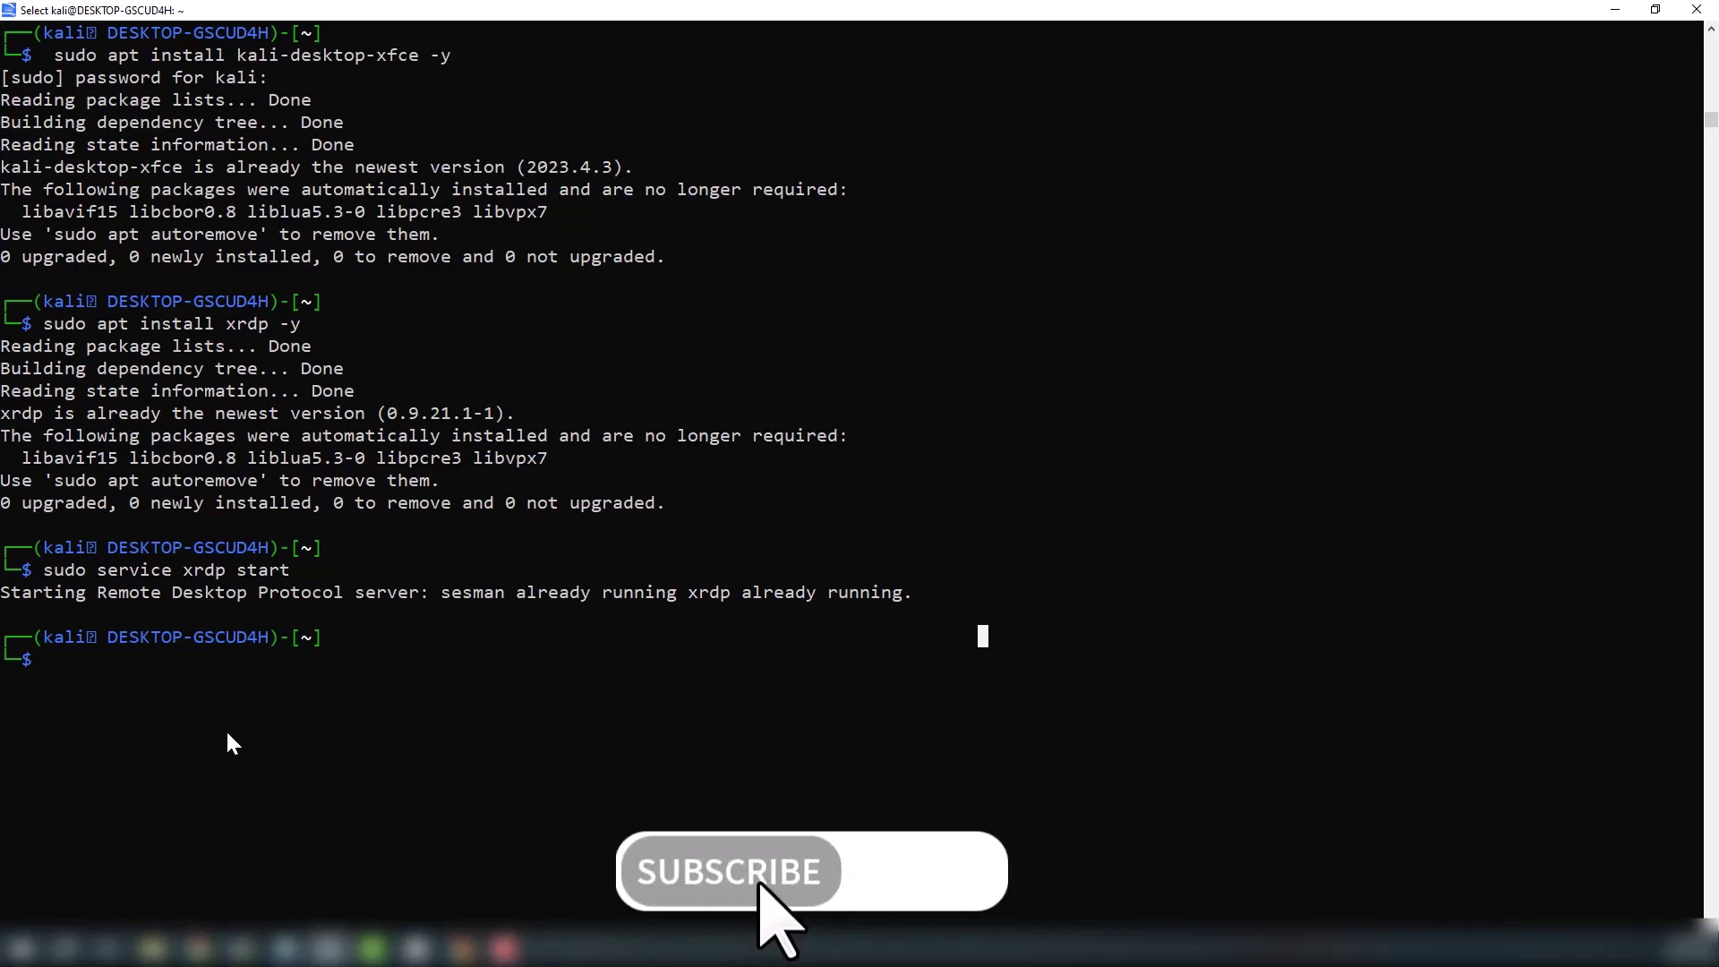
text(ip )
text(addr)
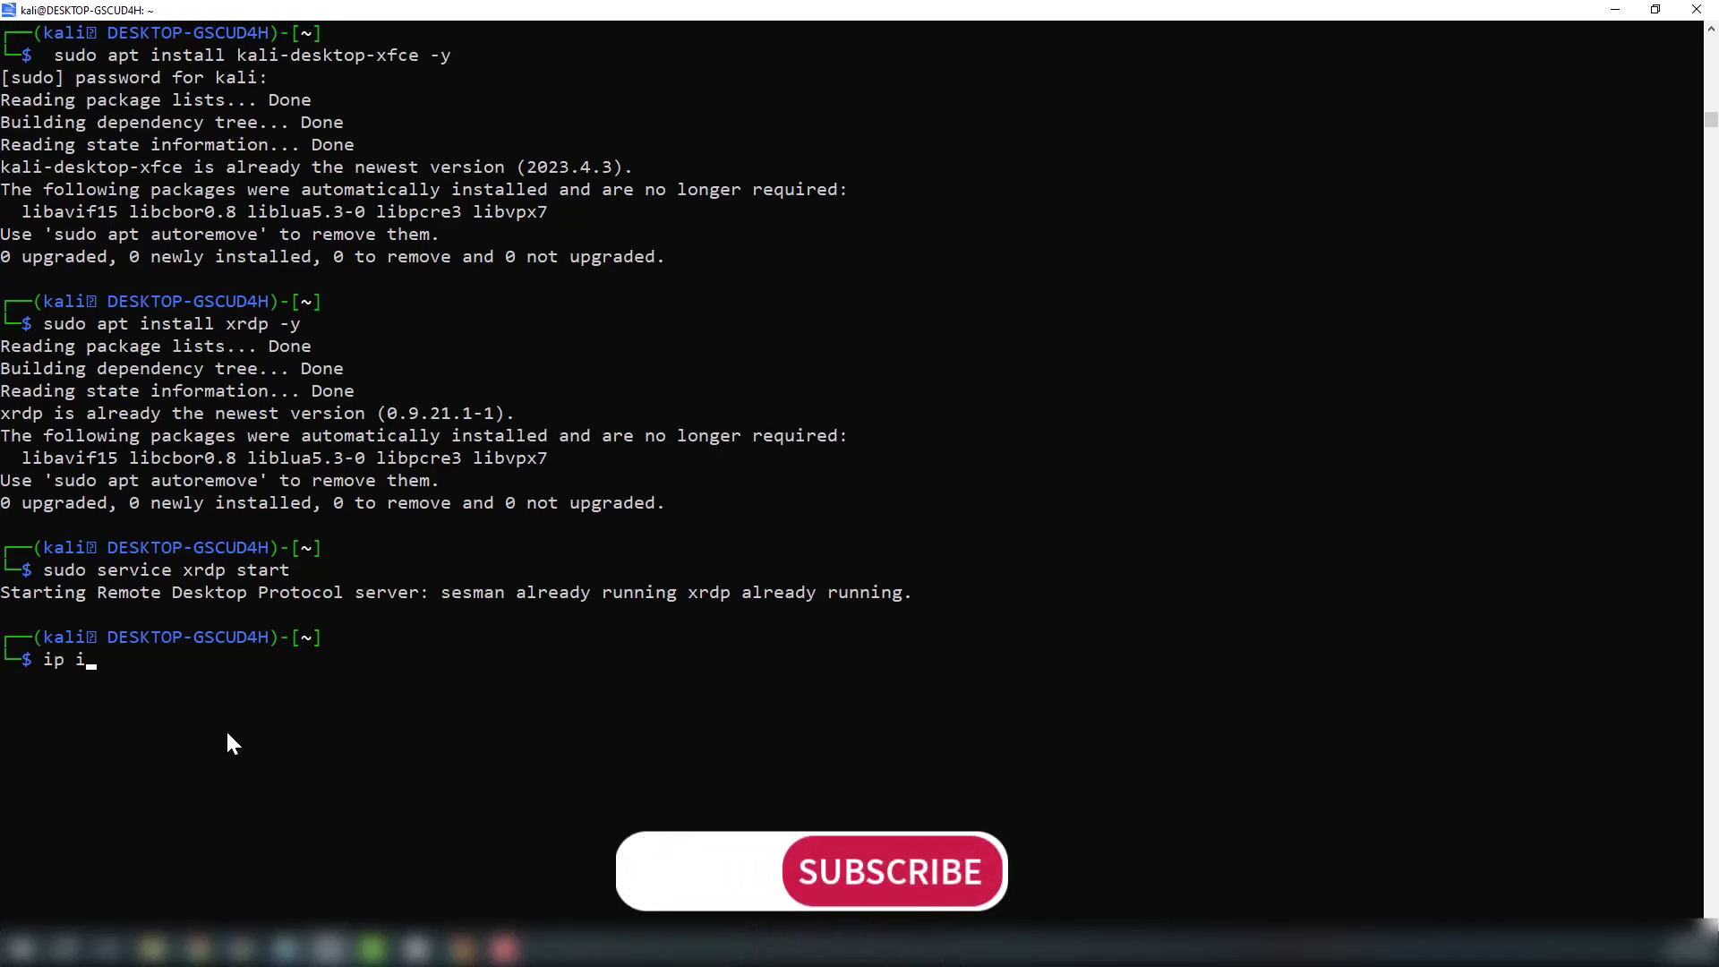
key(Return)
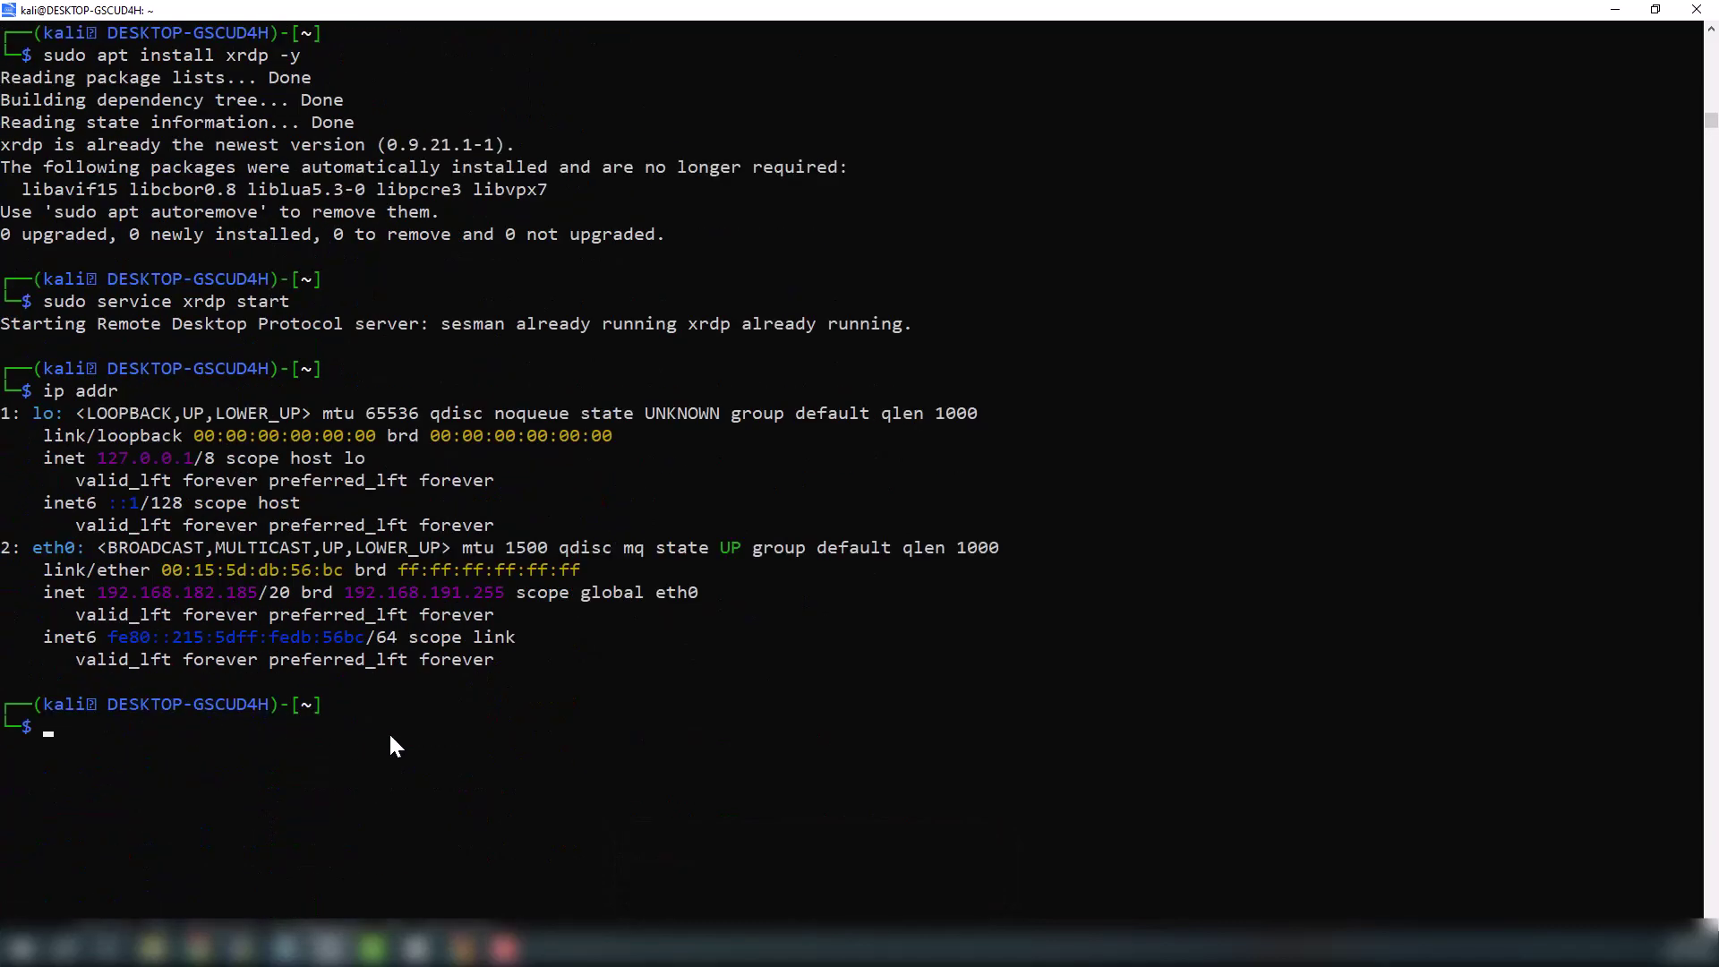
Connect to 192.168.182.185 and log in with the Kali username and password
key(super)
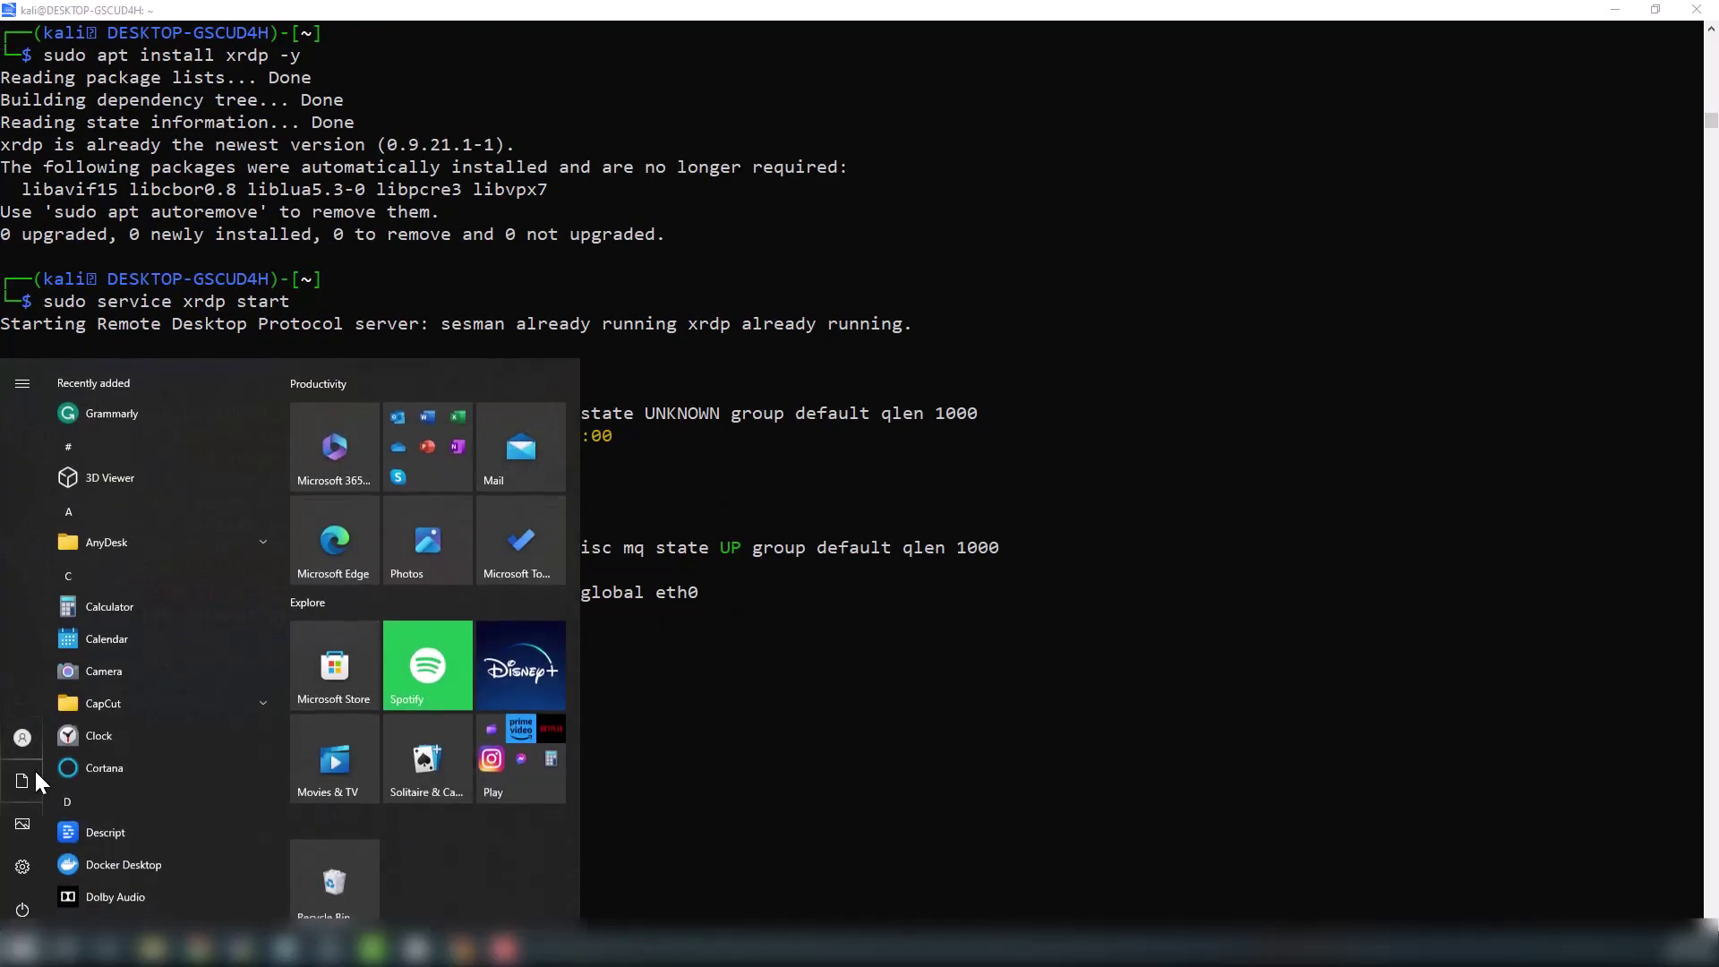
key(Escape)
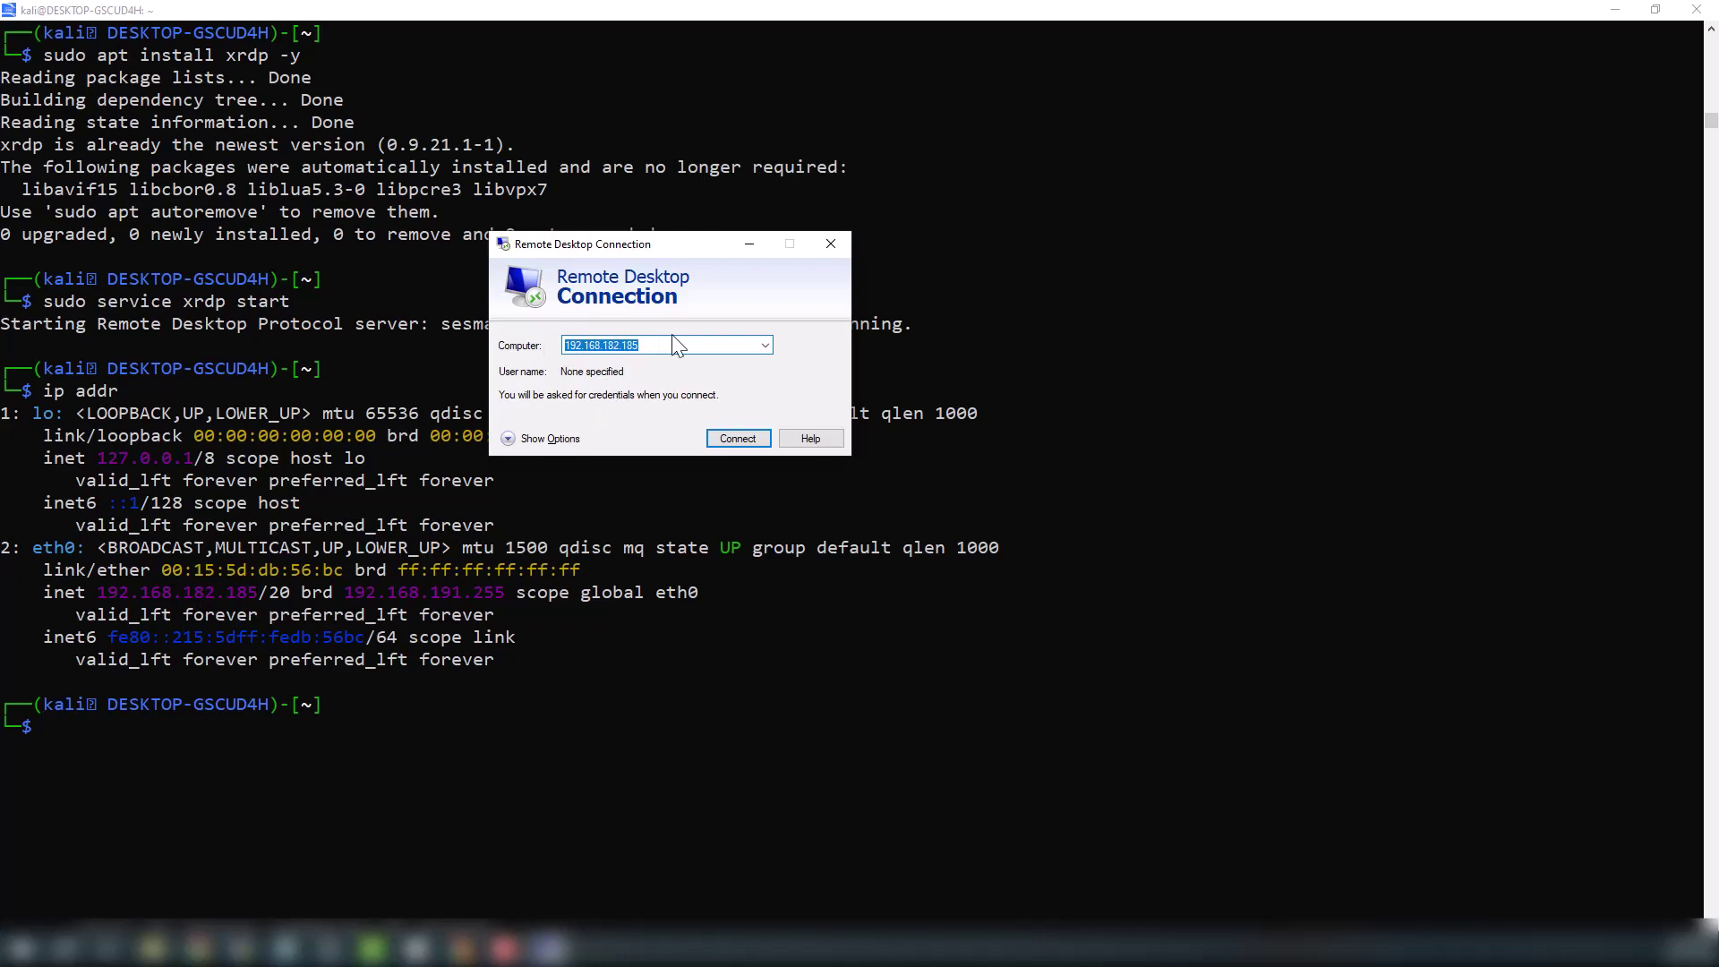
click(745, 438)
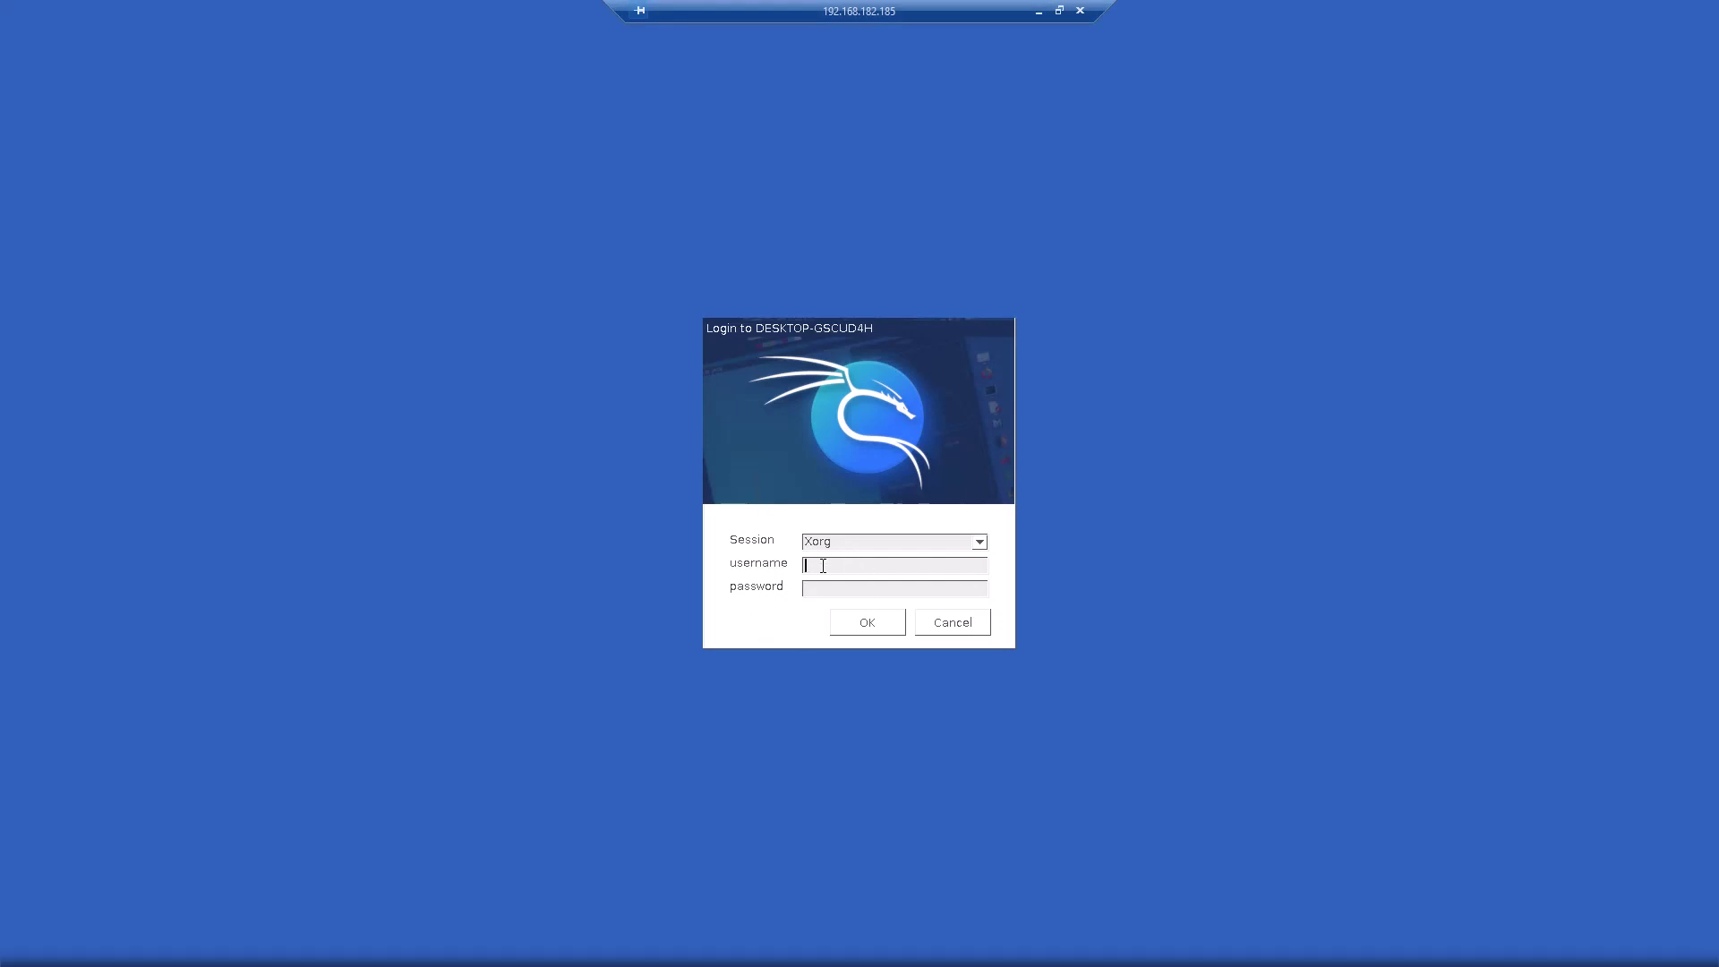
text(kali)
key(Tab)
text(kali123)
click(860, 627)
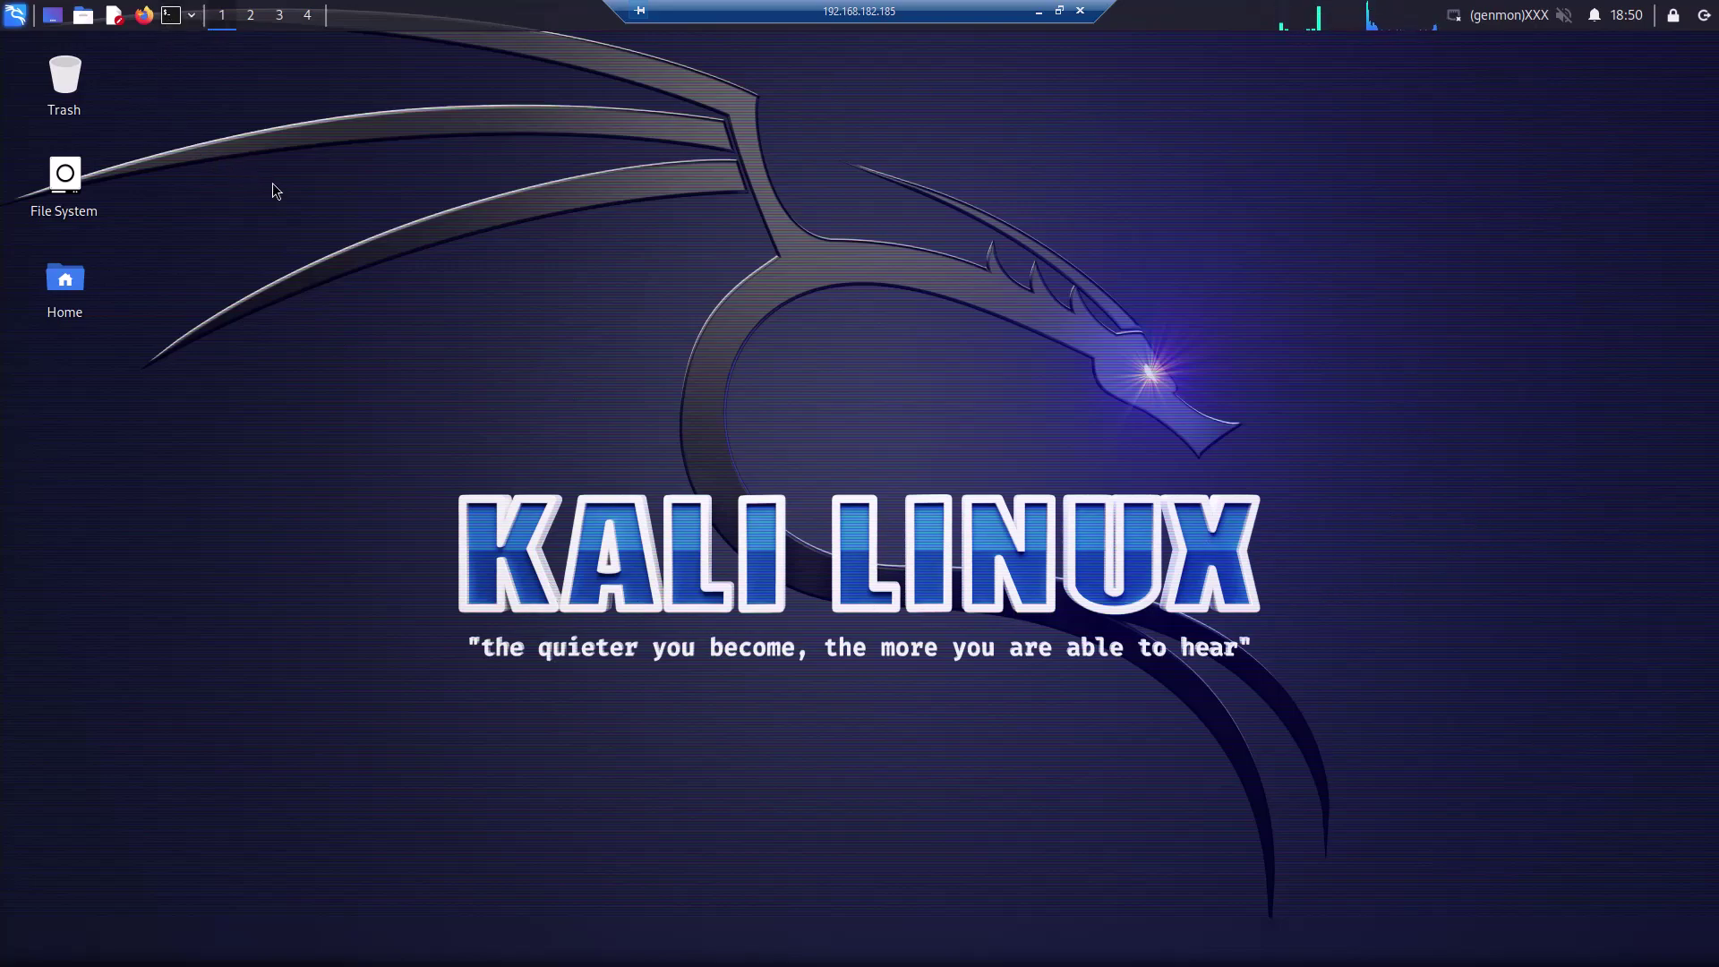
Open a terminal with Ctrl+Alt+T, run cat /etc/os-release and highlight the VERSION 2023.3 line
key(ctrl+alt+t)
text(sudo apt install dbus)
key(ctrl+u)
text(ip addr)
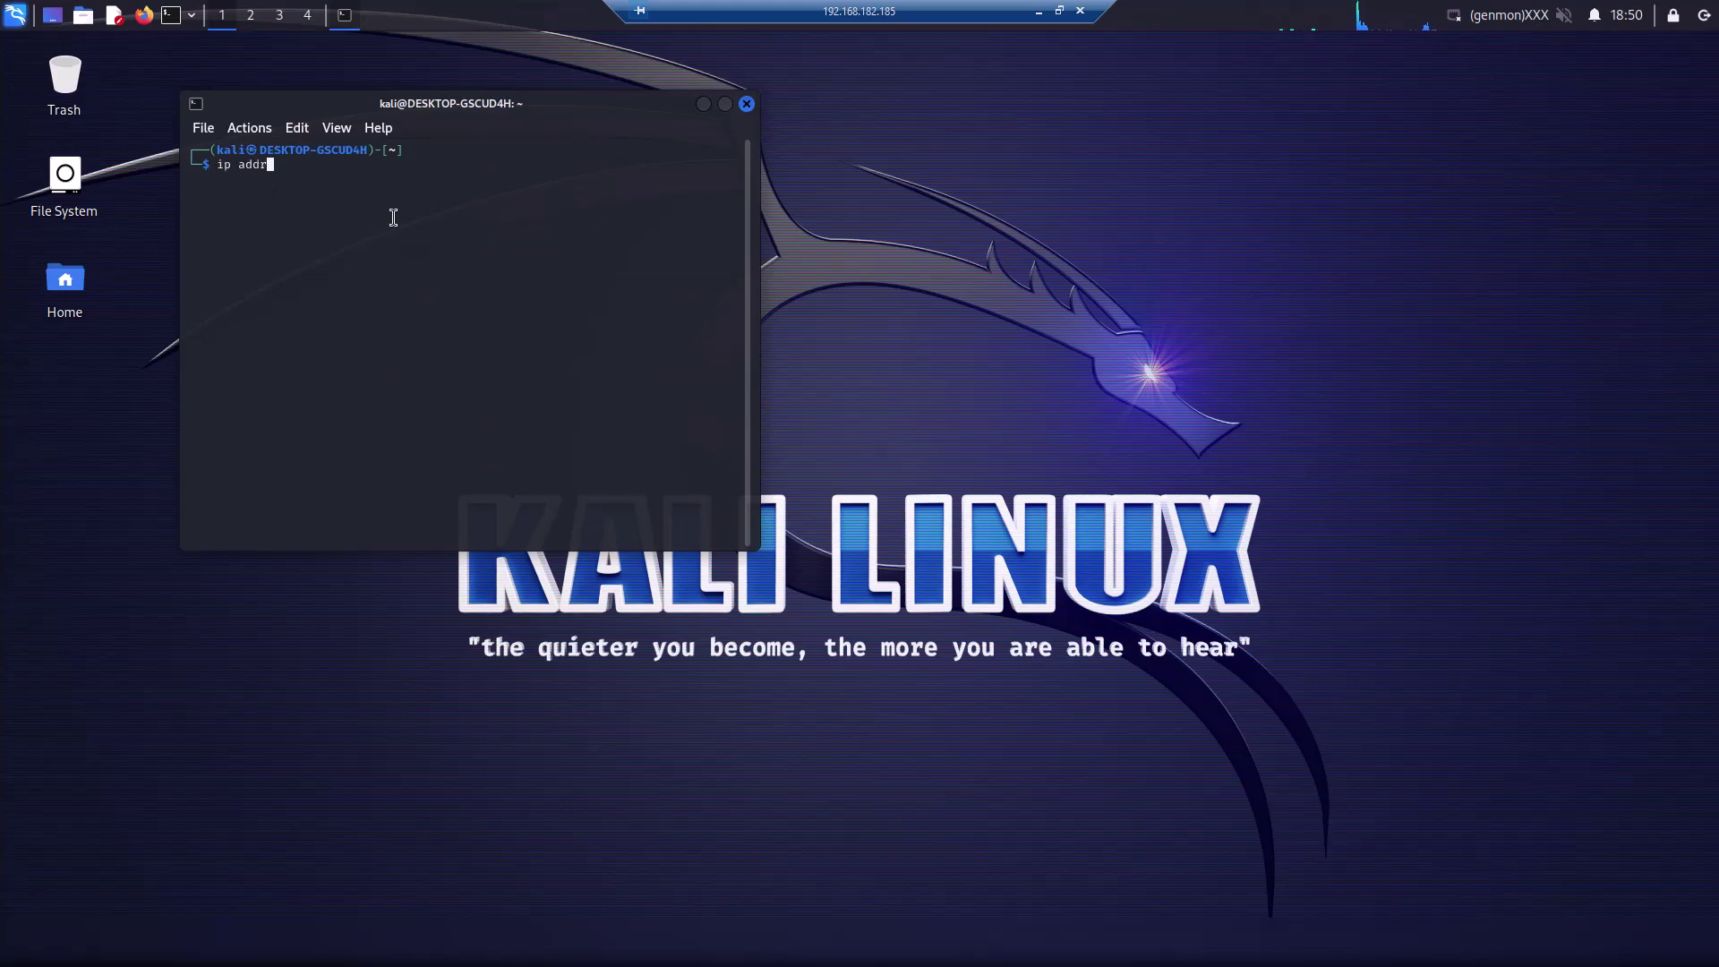
key(BackSpace)
key(BackSpace)
key(BackSpace)
key(BackSpace)
key(BackSpace)
key(BackSpace)
key(BackSpace)
text(cat /etc/os-release)
key(Return)
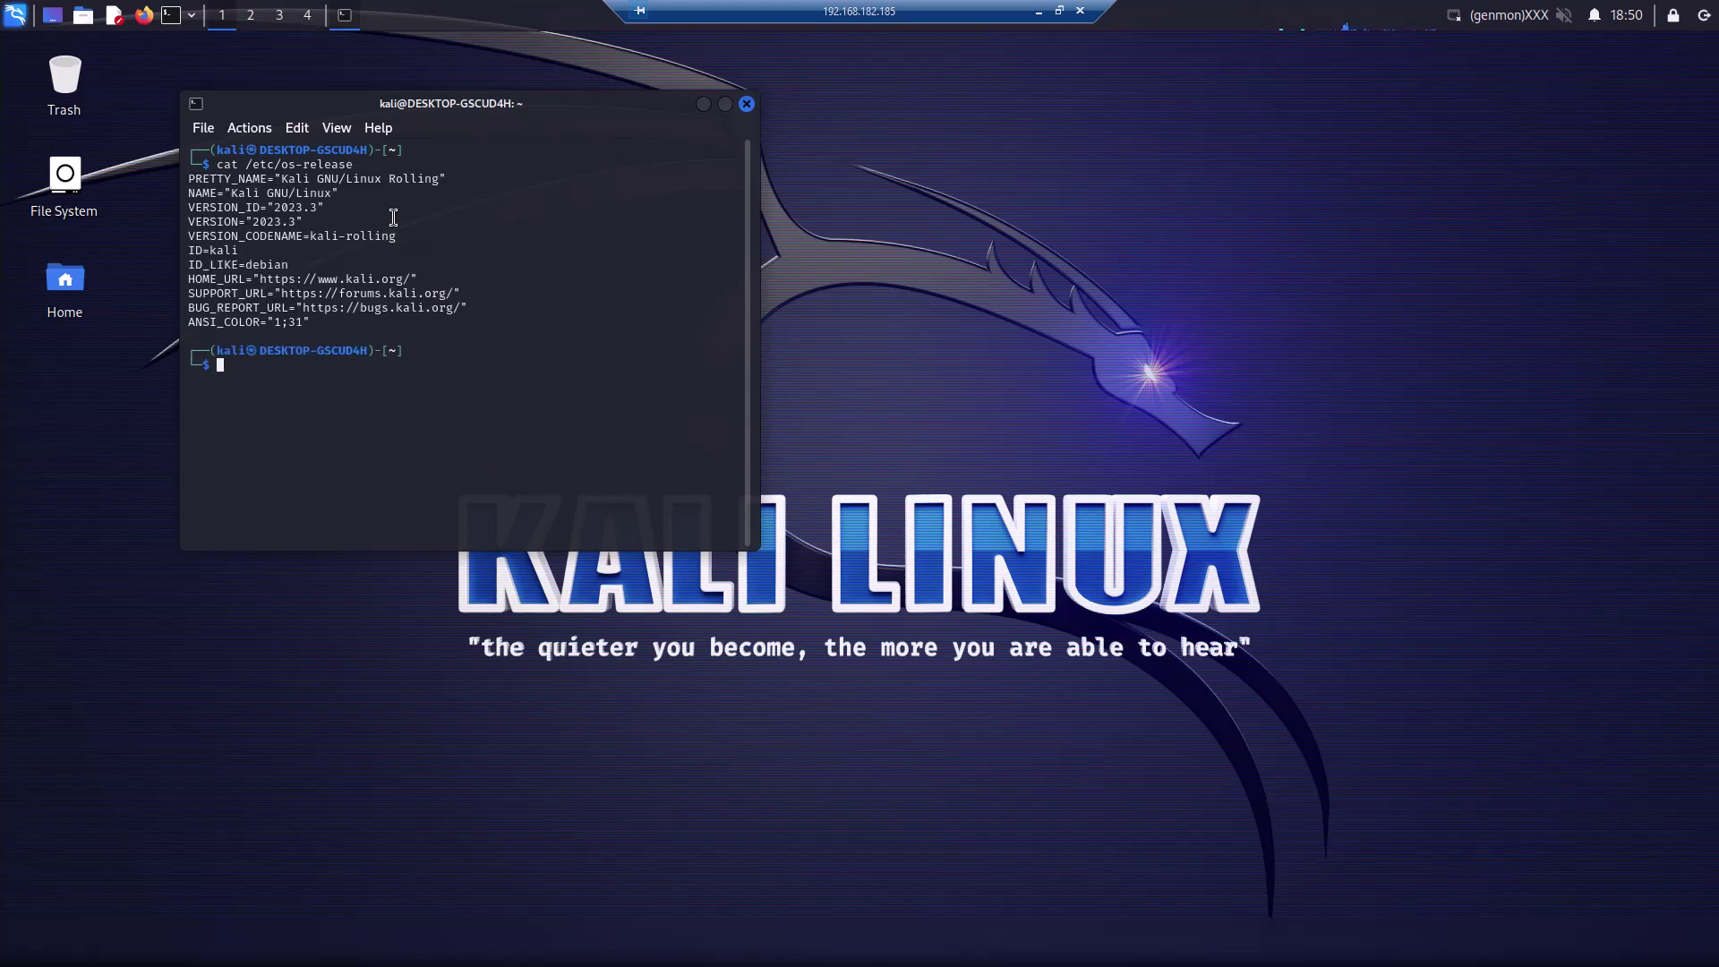
drag(325, 207, 186, 223)
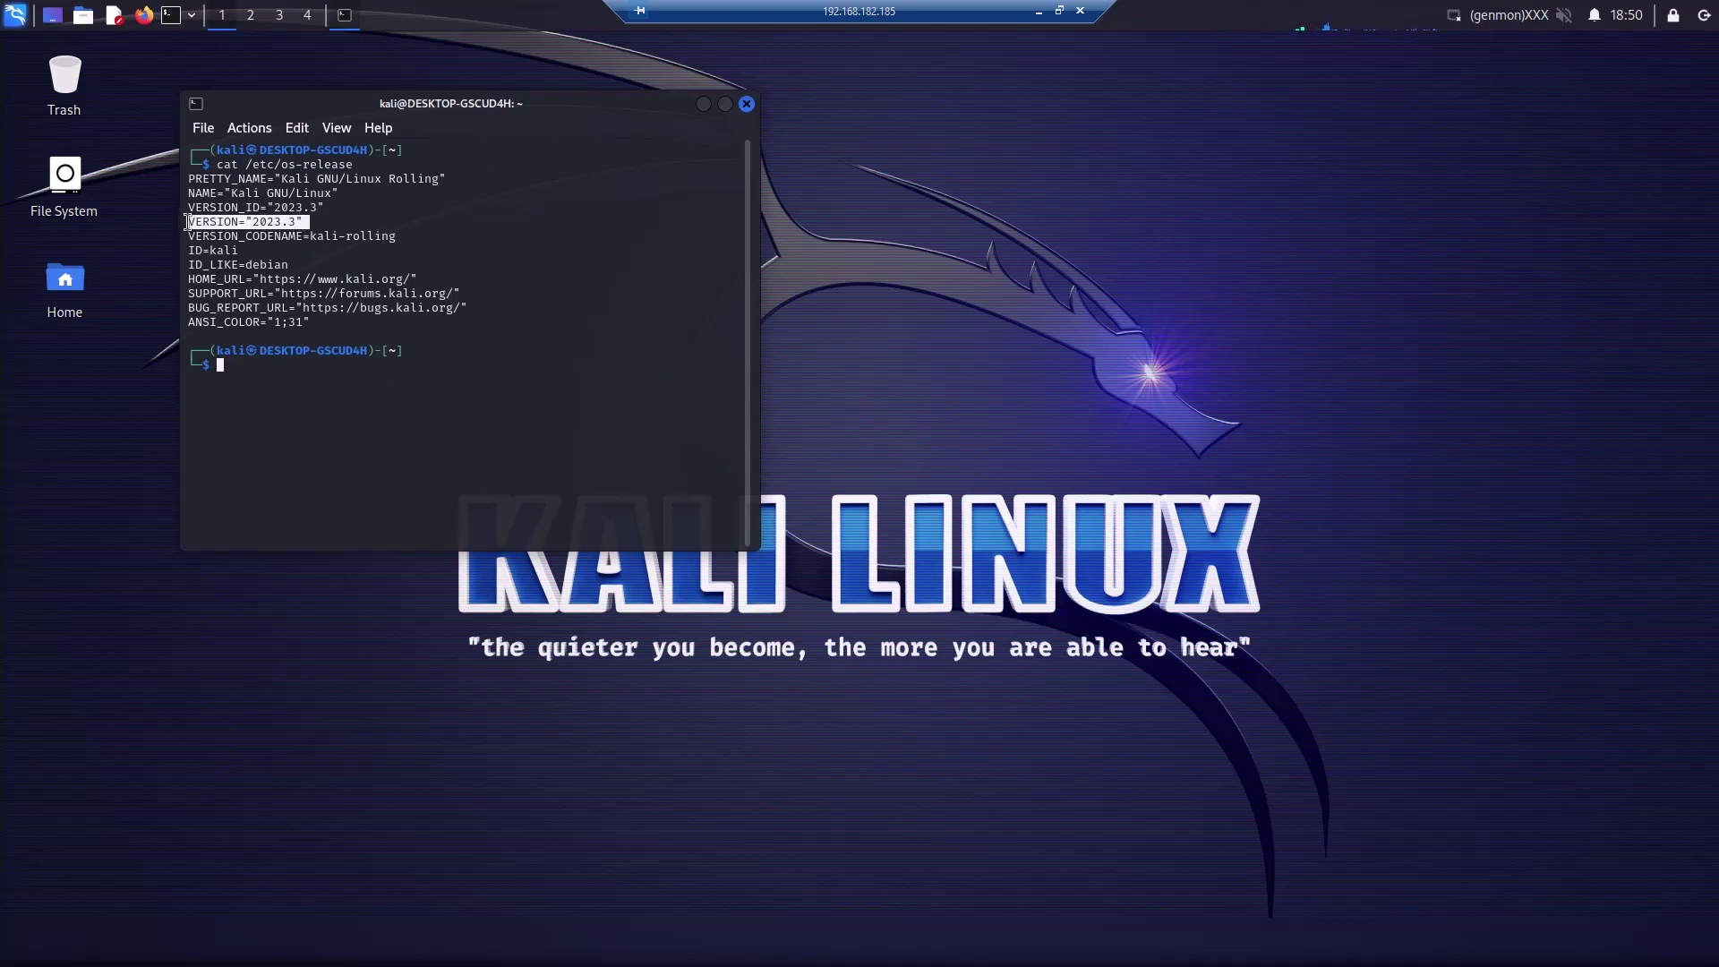
click(562, 409)
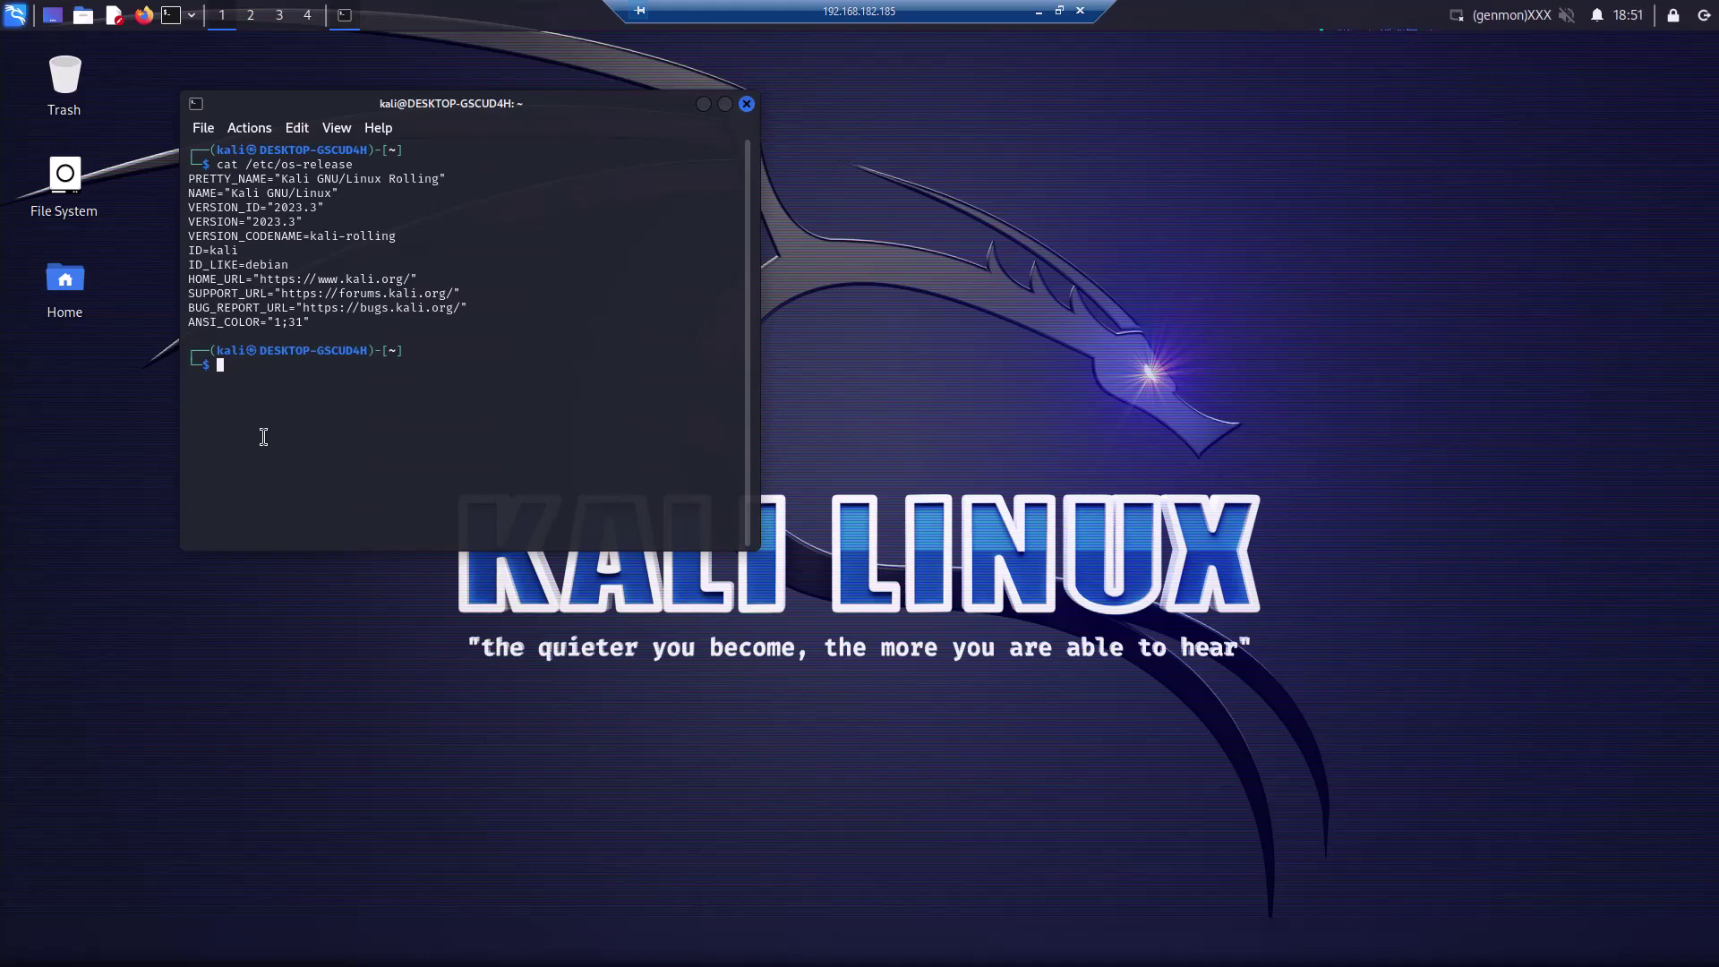
click(248, 647)
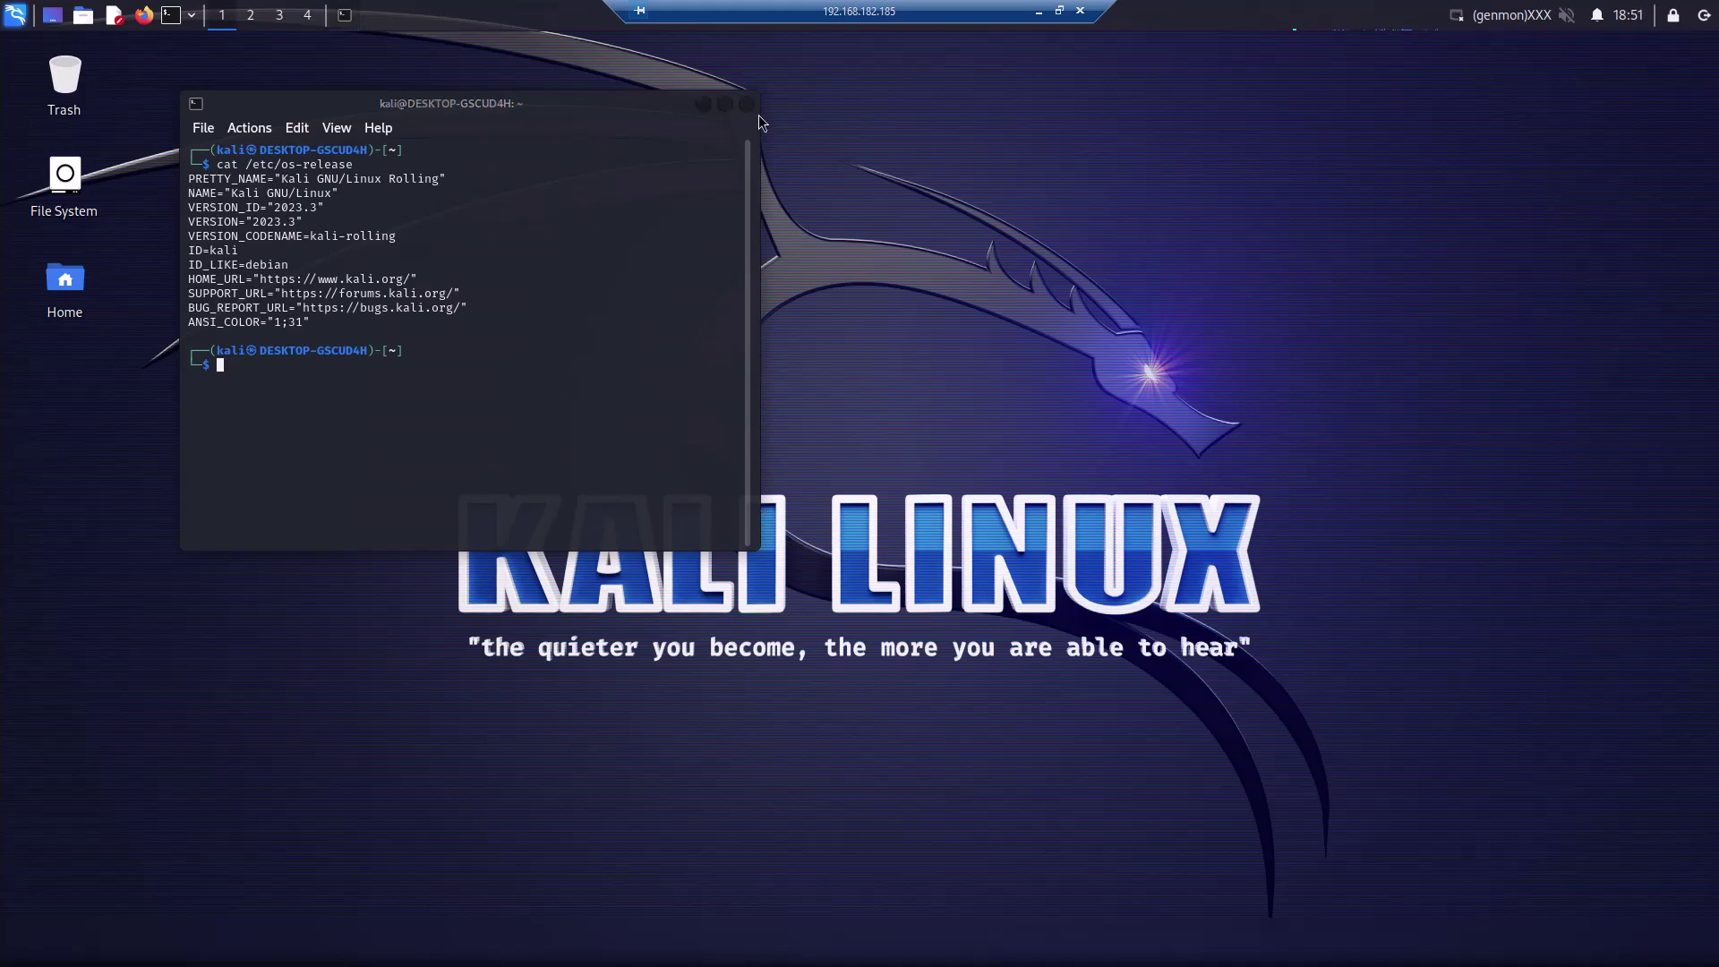
Minimize the terminal, browse the Whisker menu categories, then close the menu on the desktop
click(704, 105)
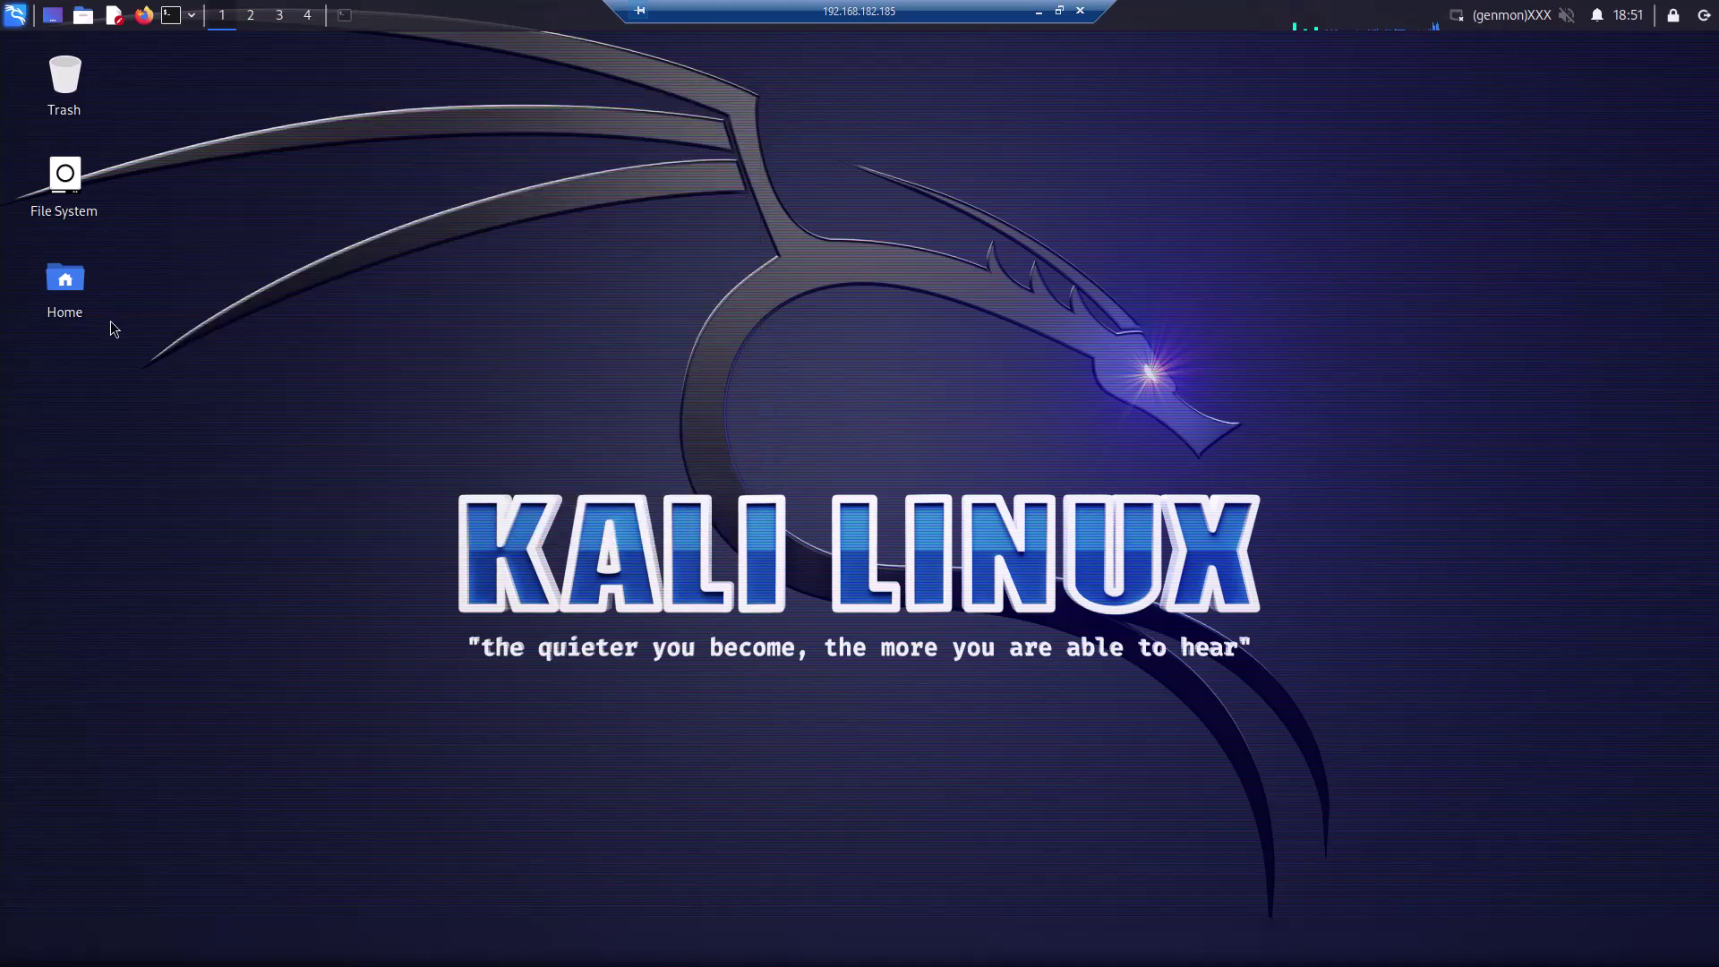
click(17, 20)
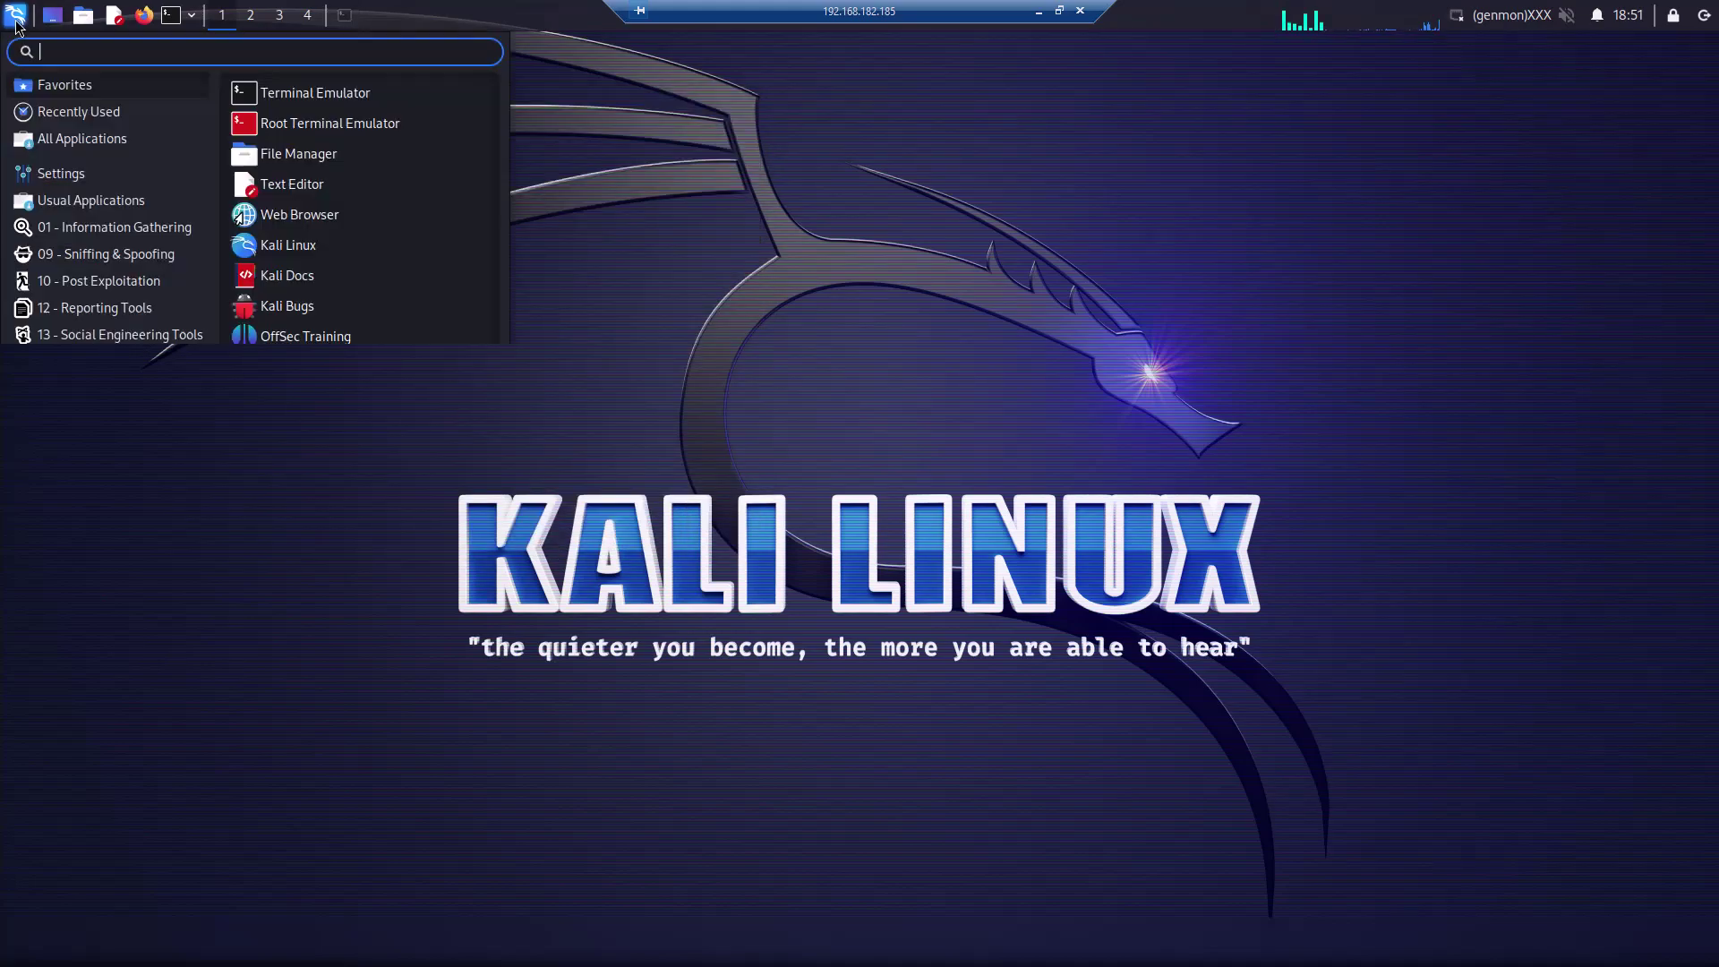
mouse_move(134, 361)
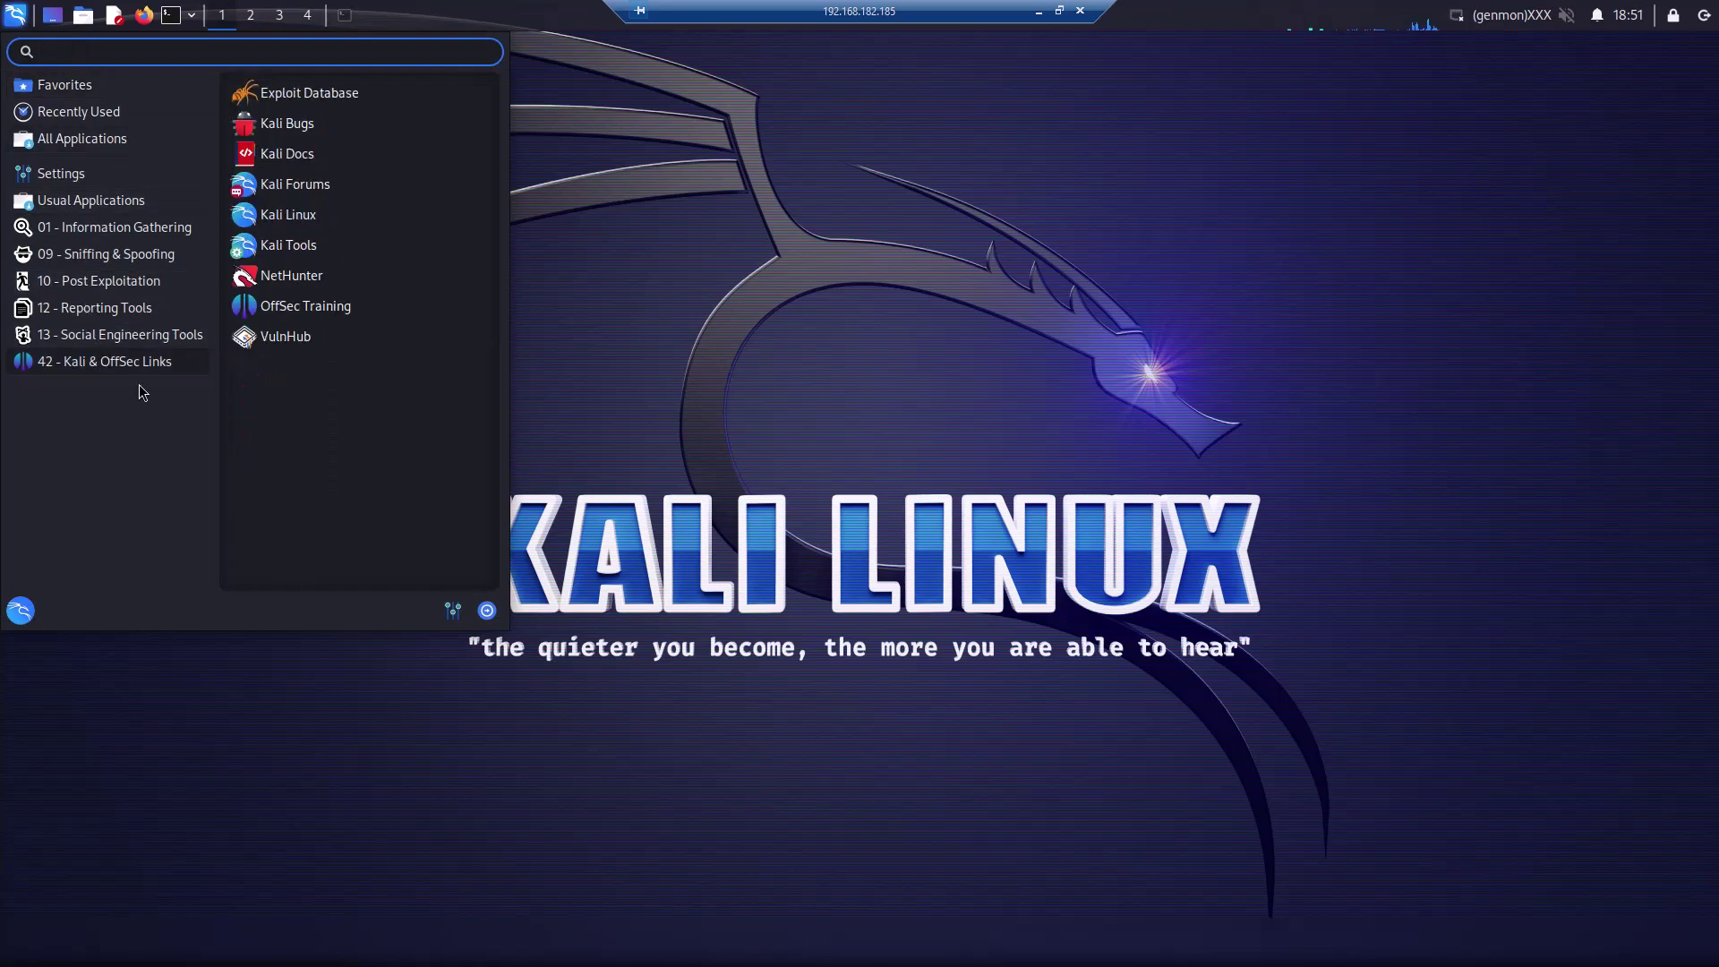
mouse_move(144, 226)
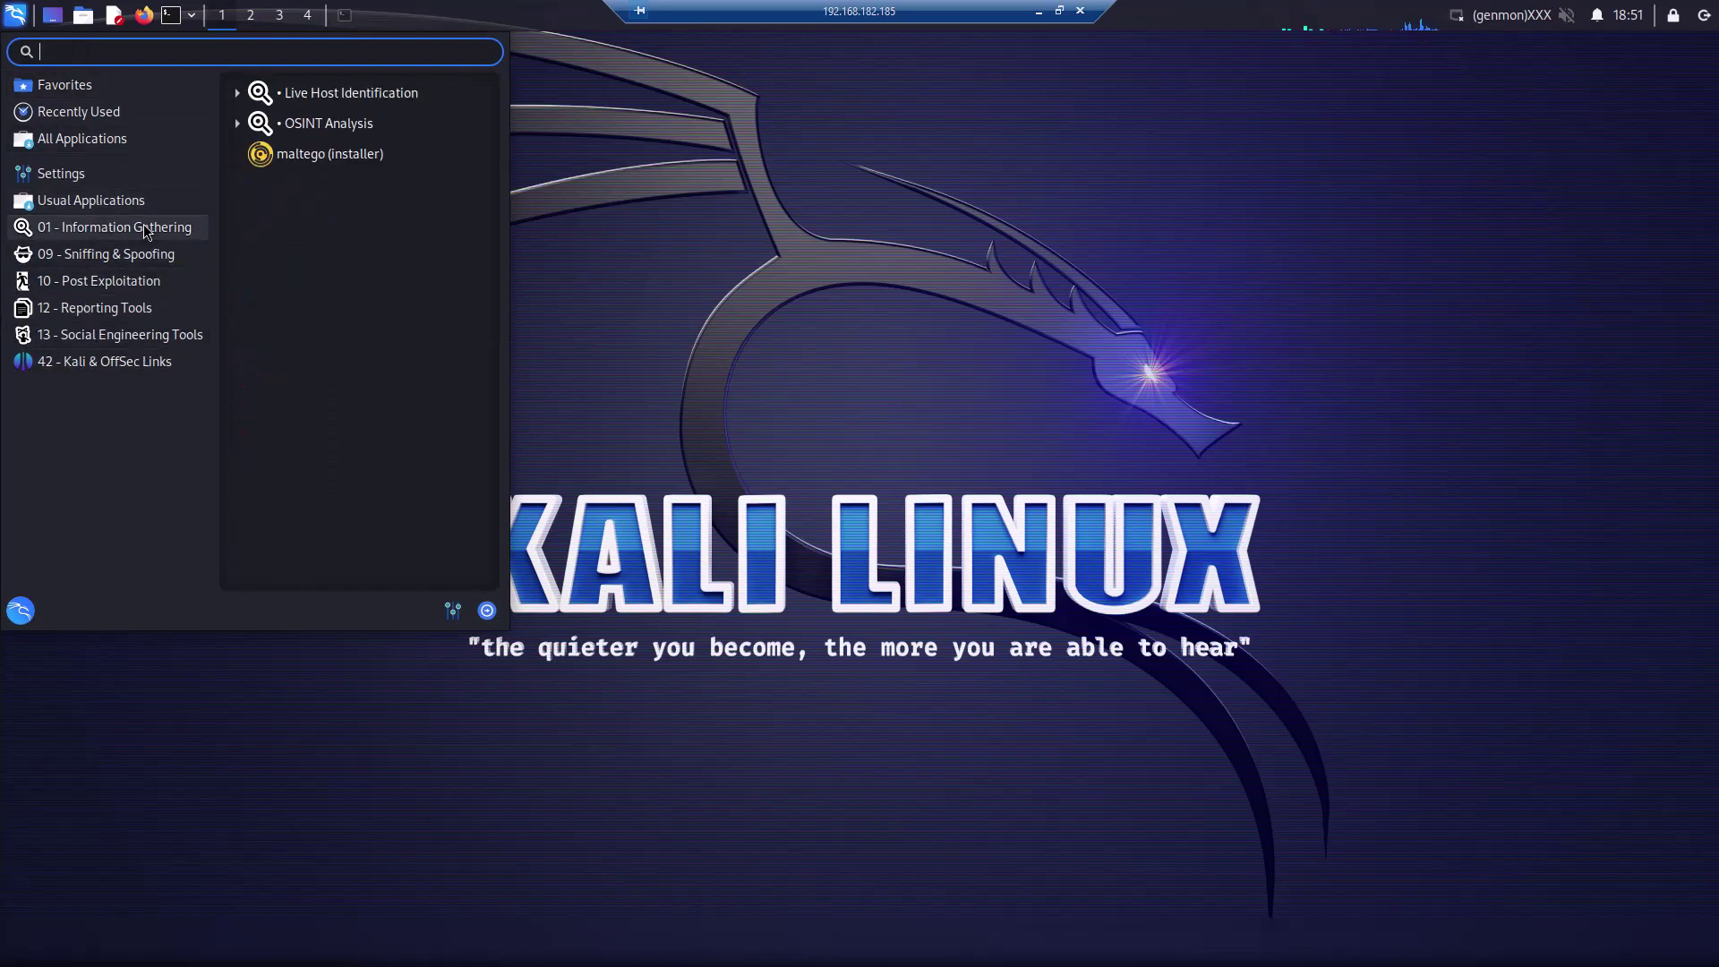
mouse_move(138, 182)
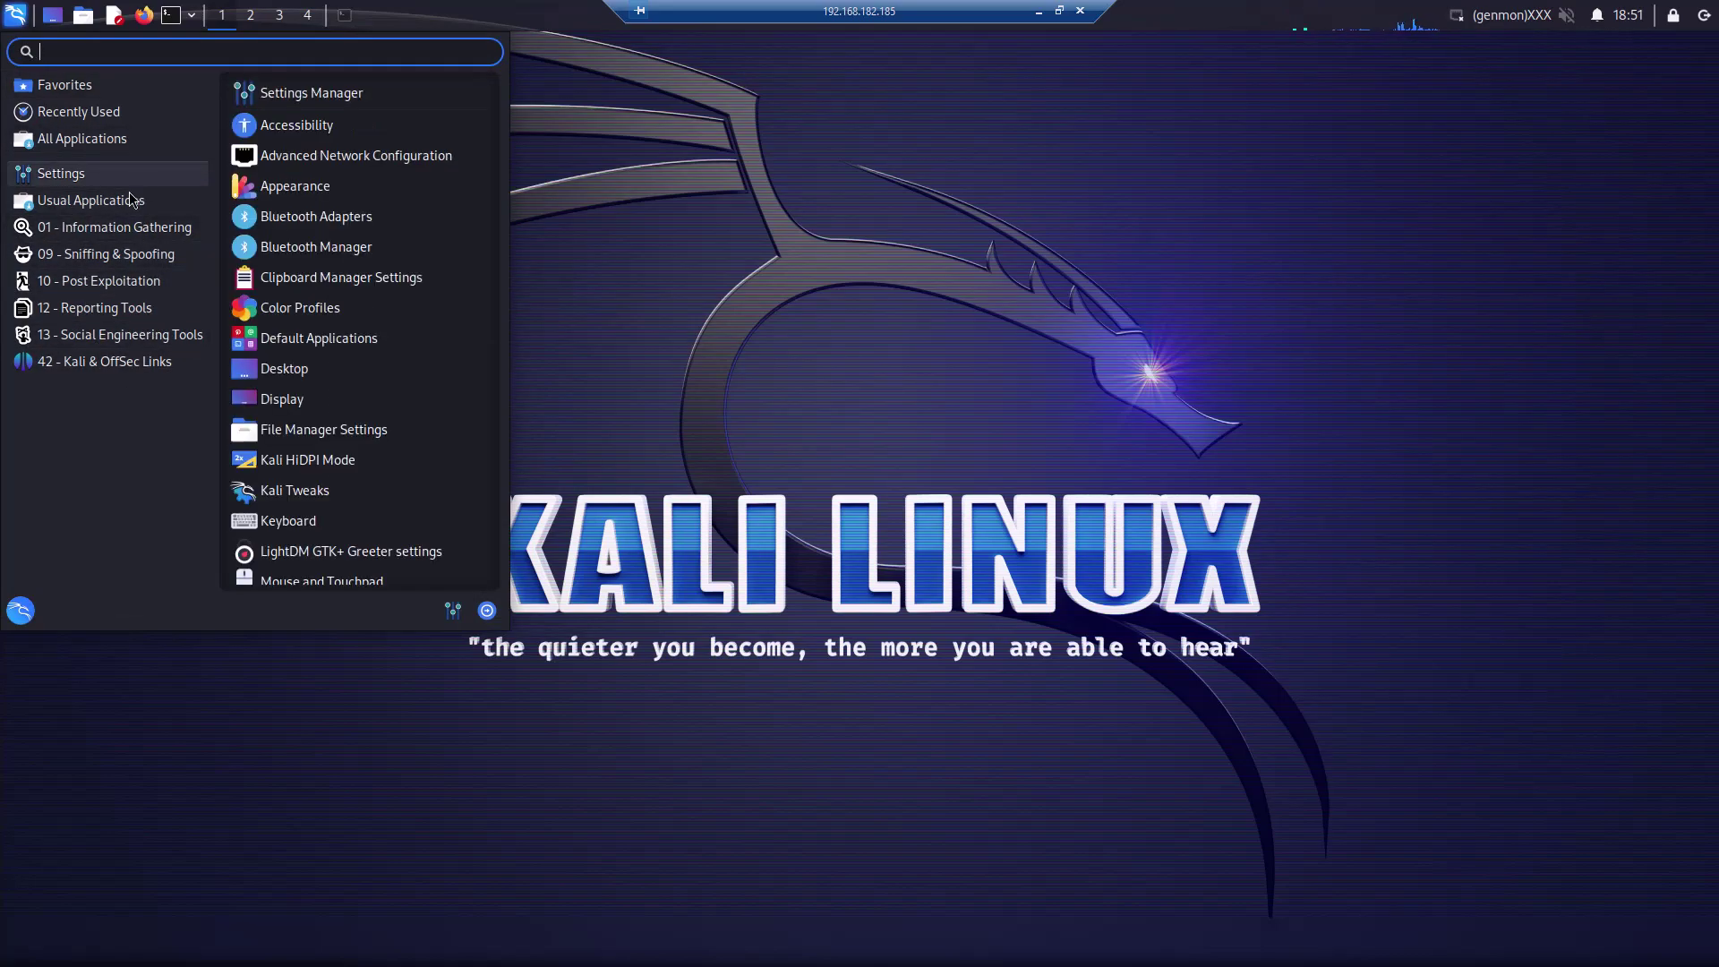
mouse_move(170, 116)
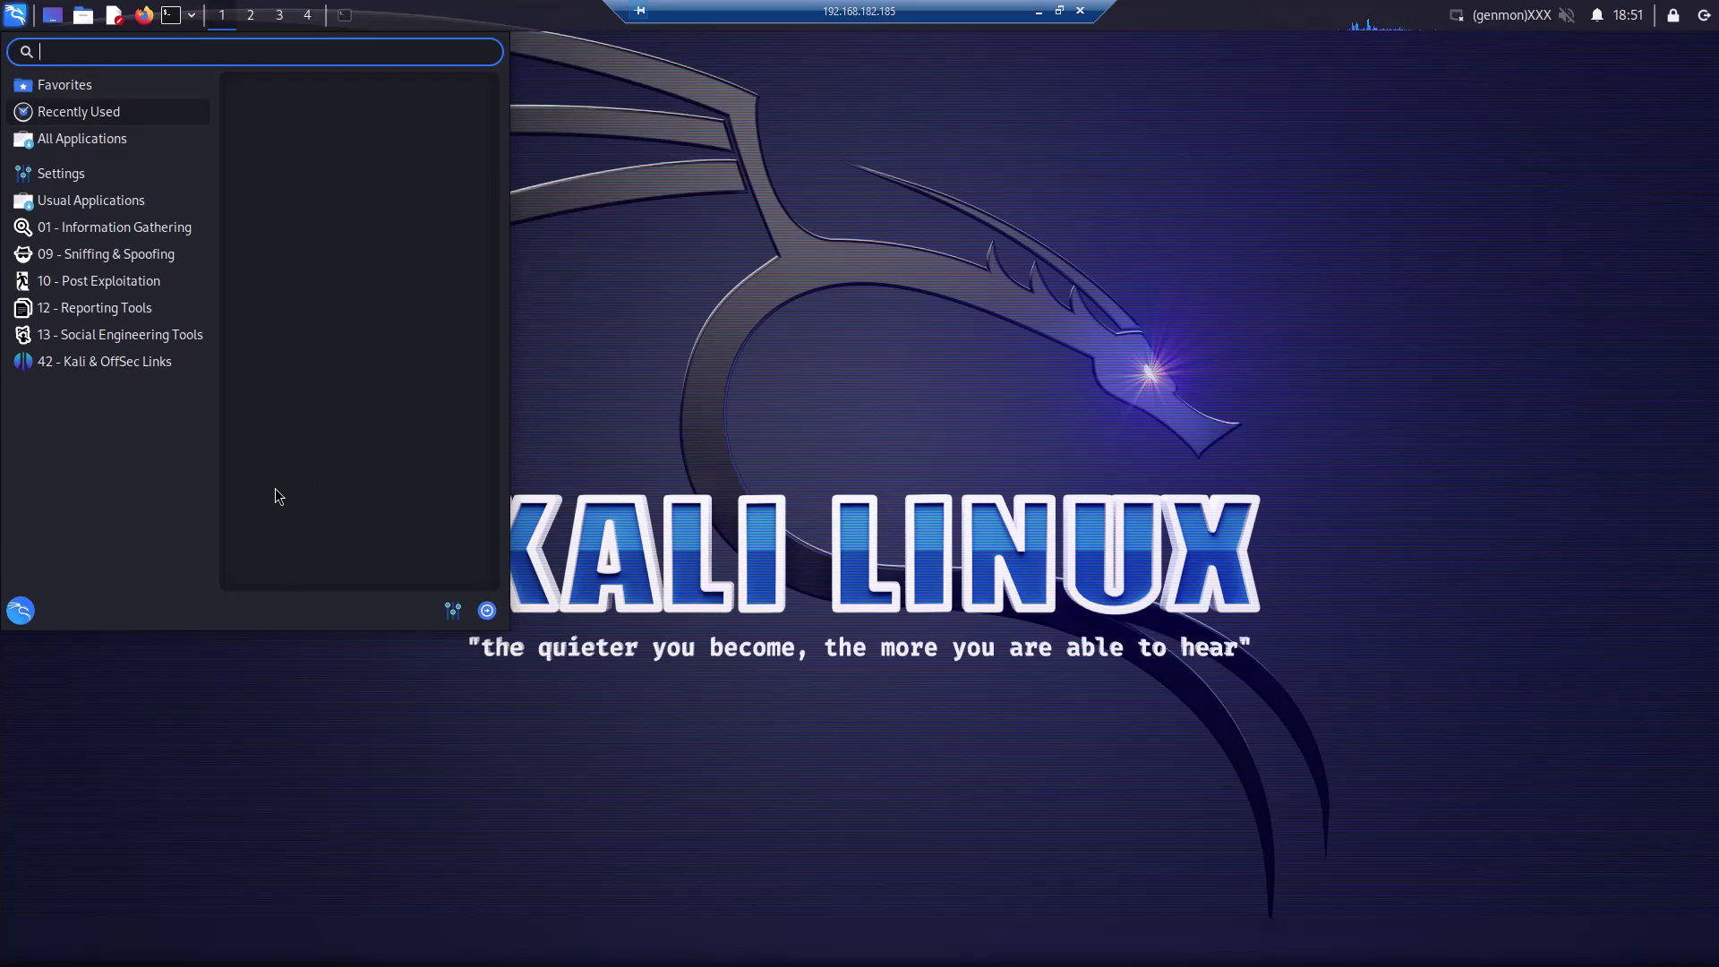
click(557, 257)
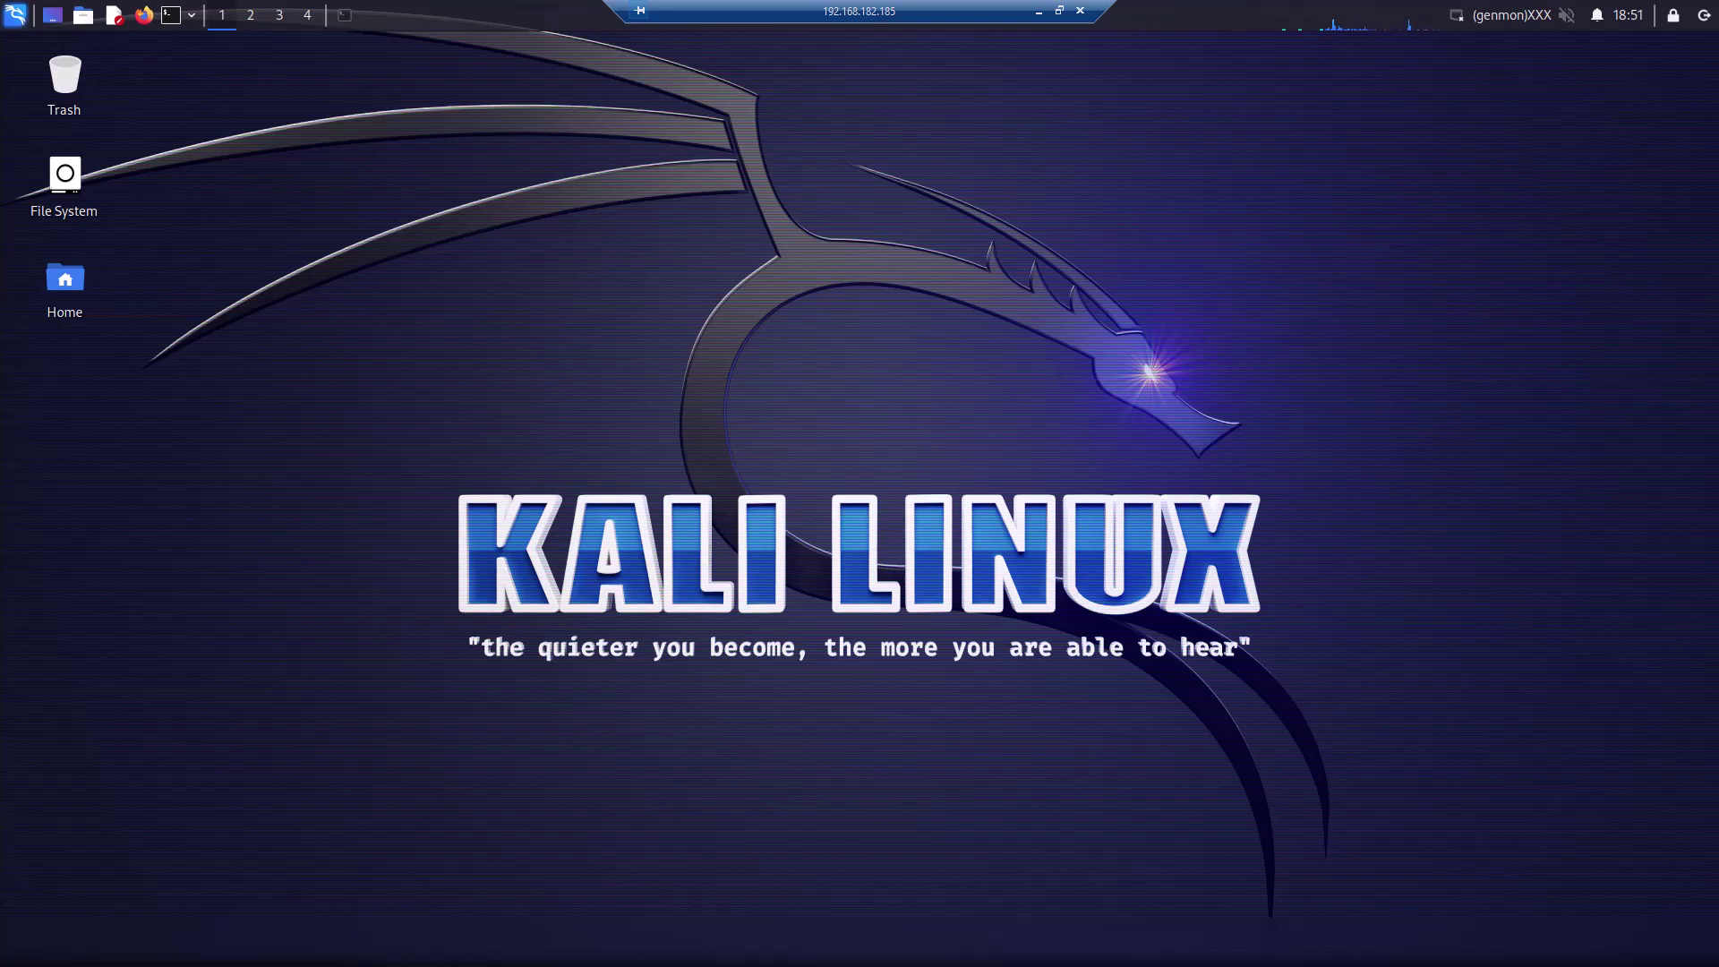
Log out of Kali, dismiss the session-ended error, and close the Remote Desktop Connection window
click(1705, 19)
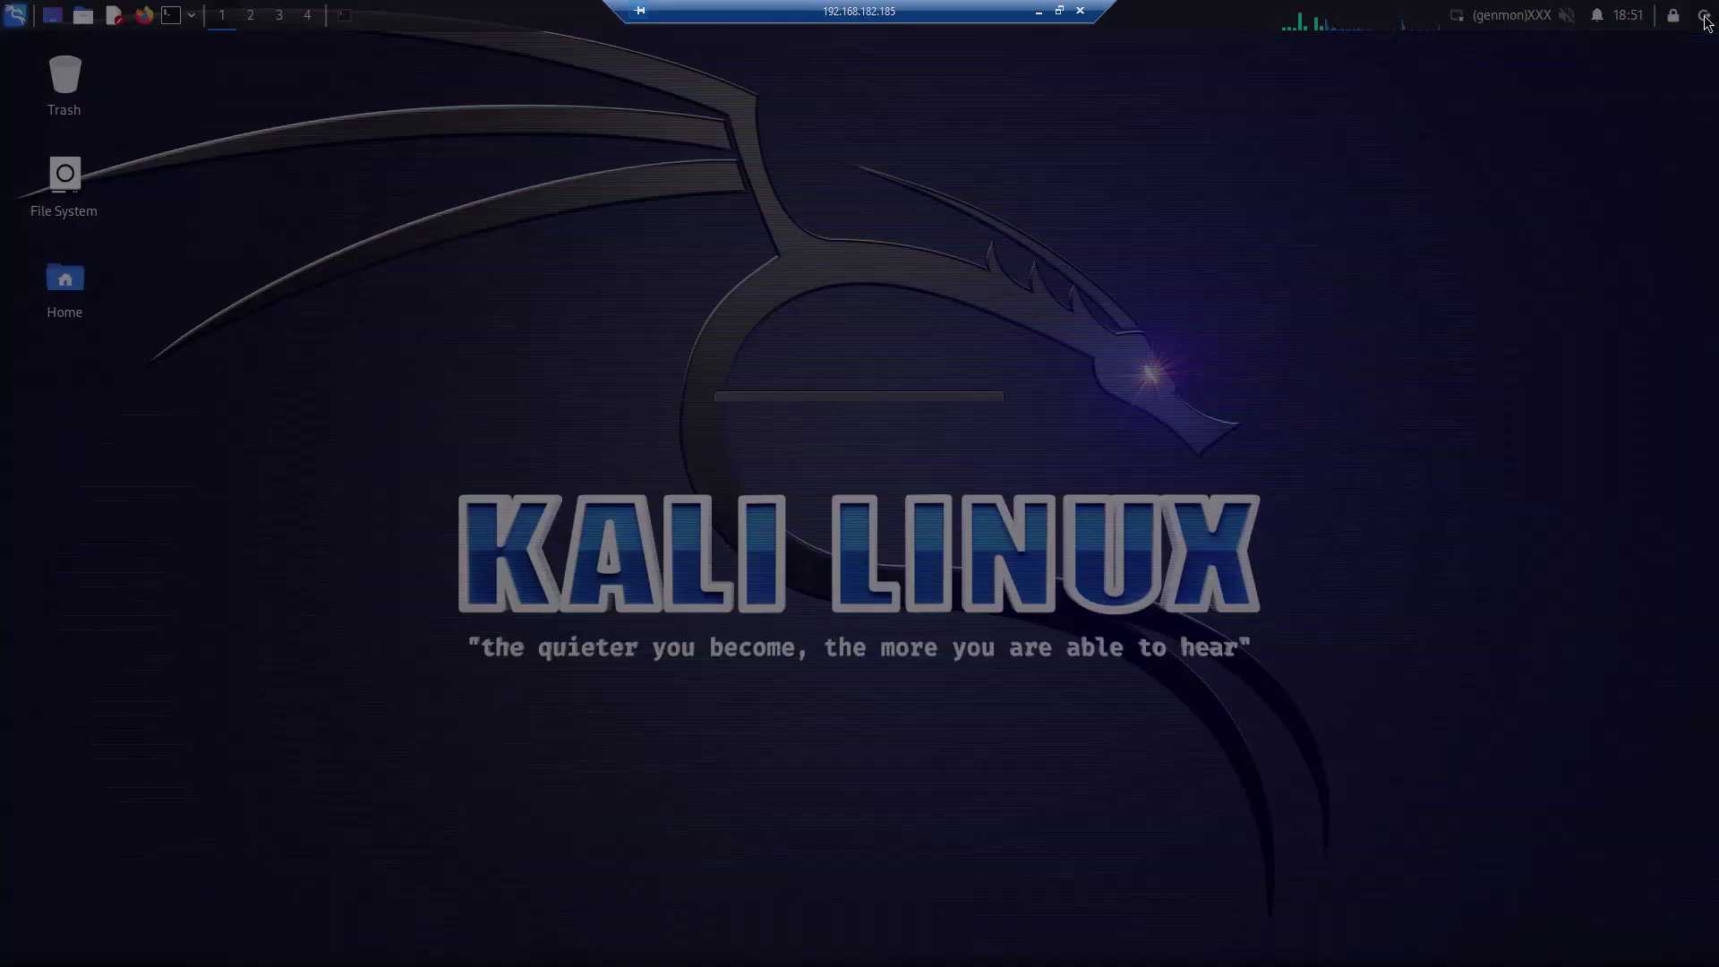
click(773, 507)
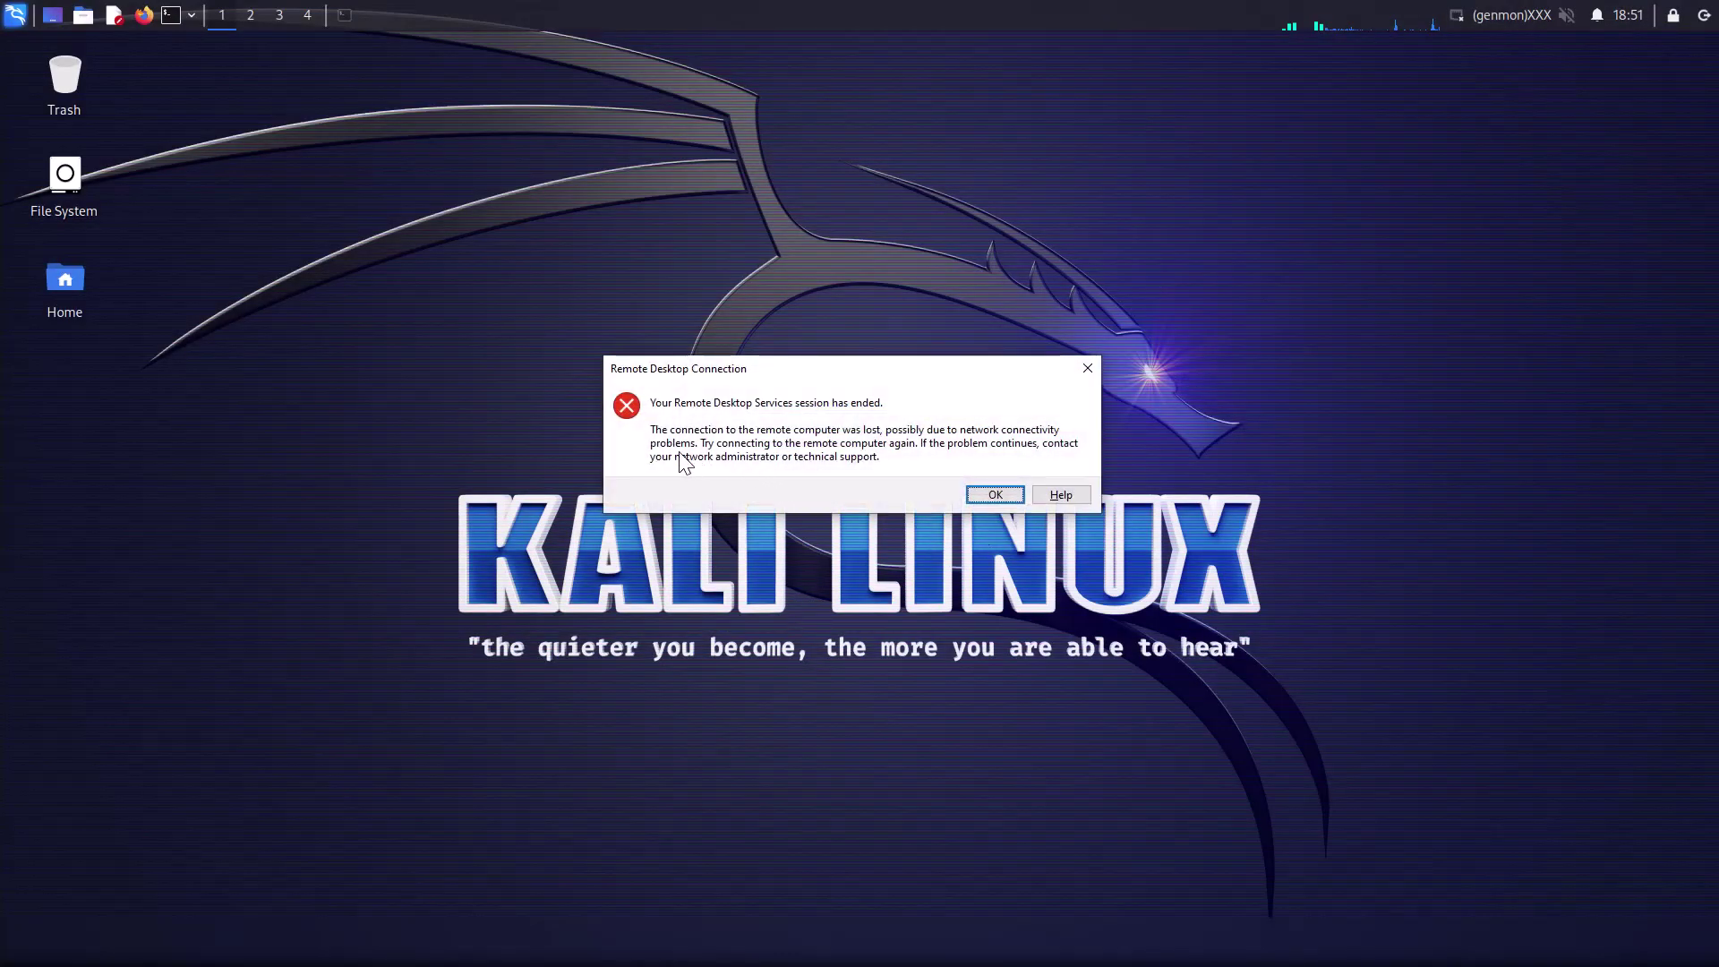
click(994, 495)
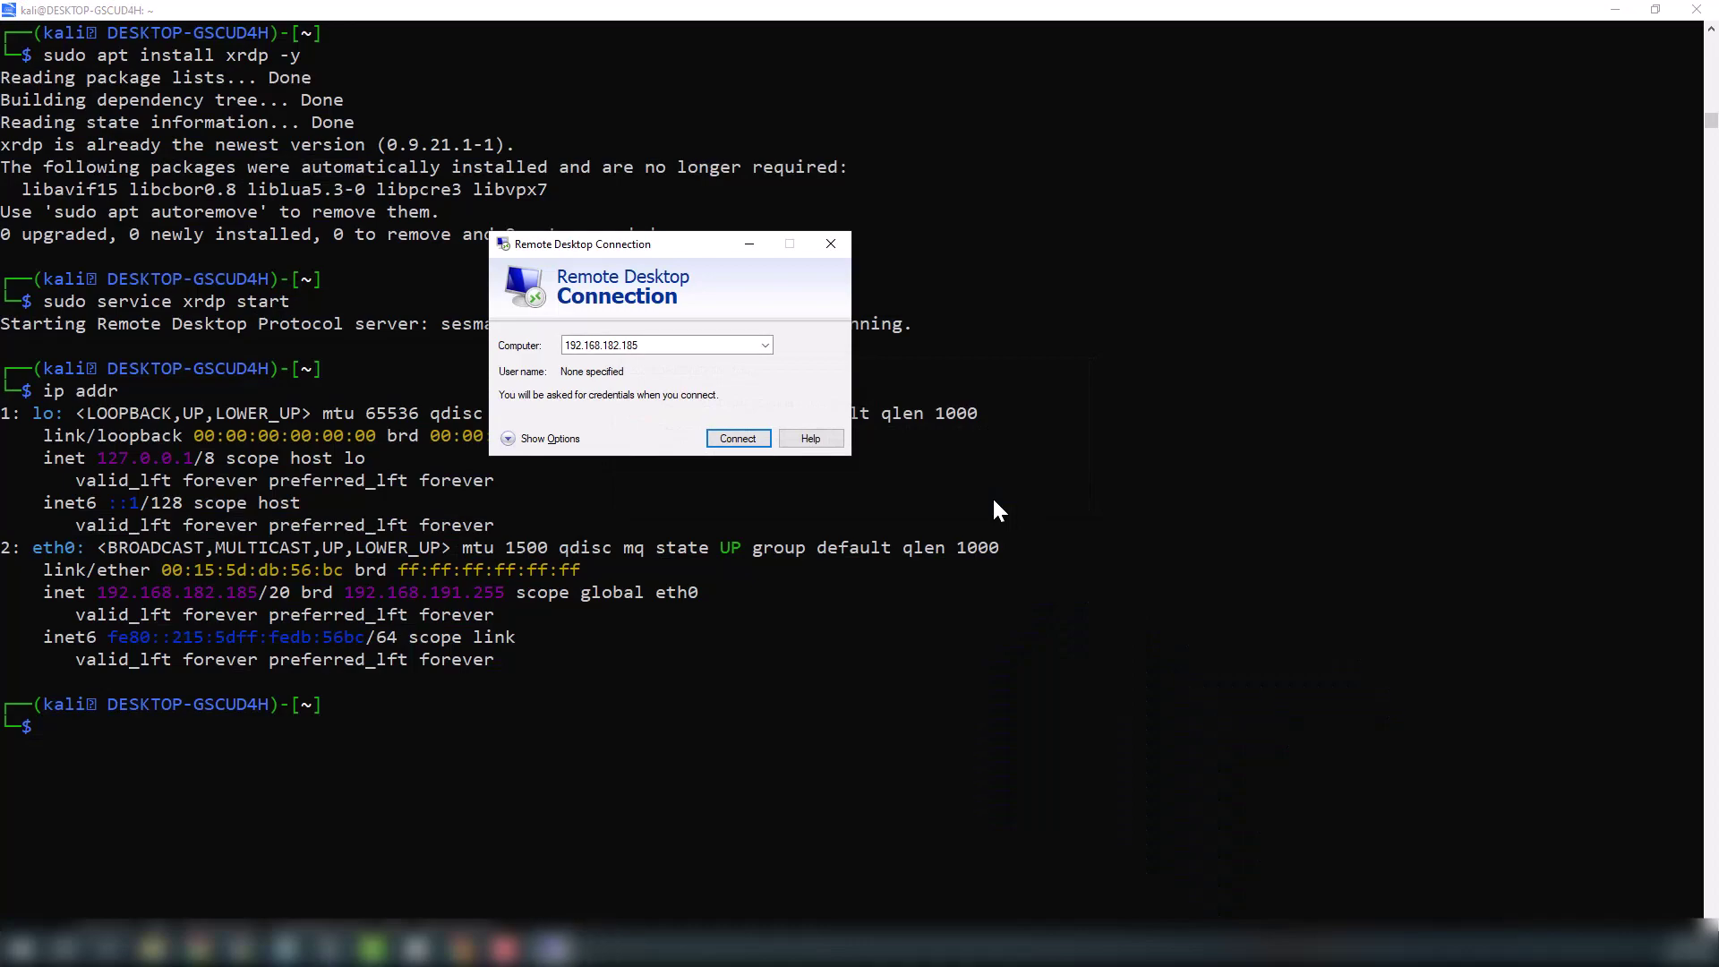
click(831, 243)
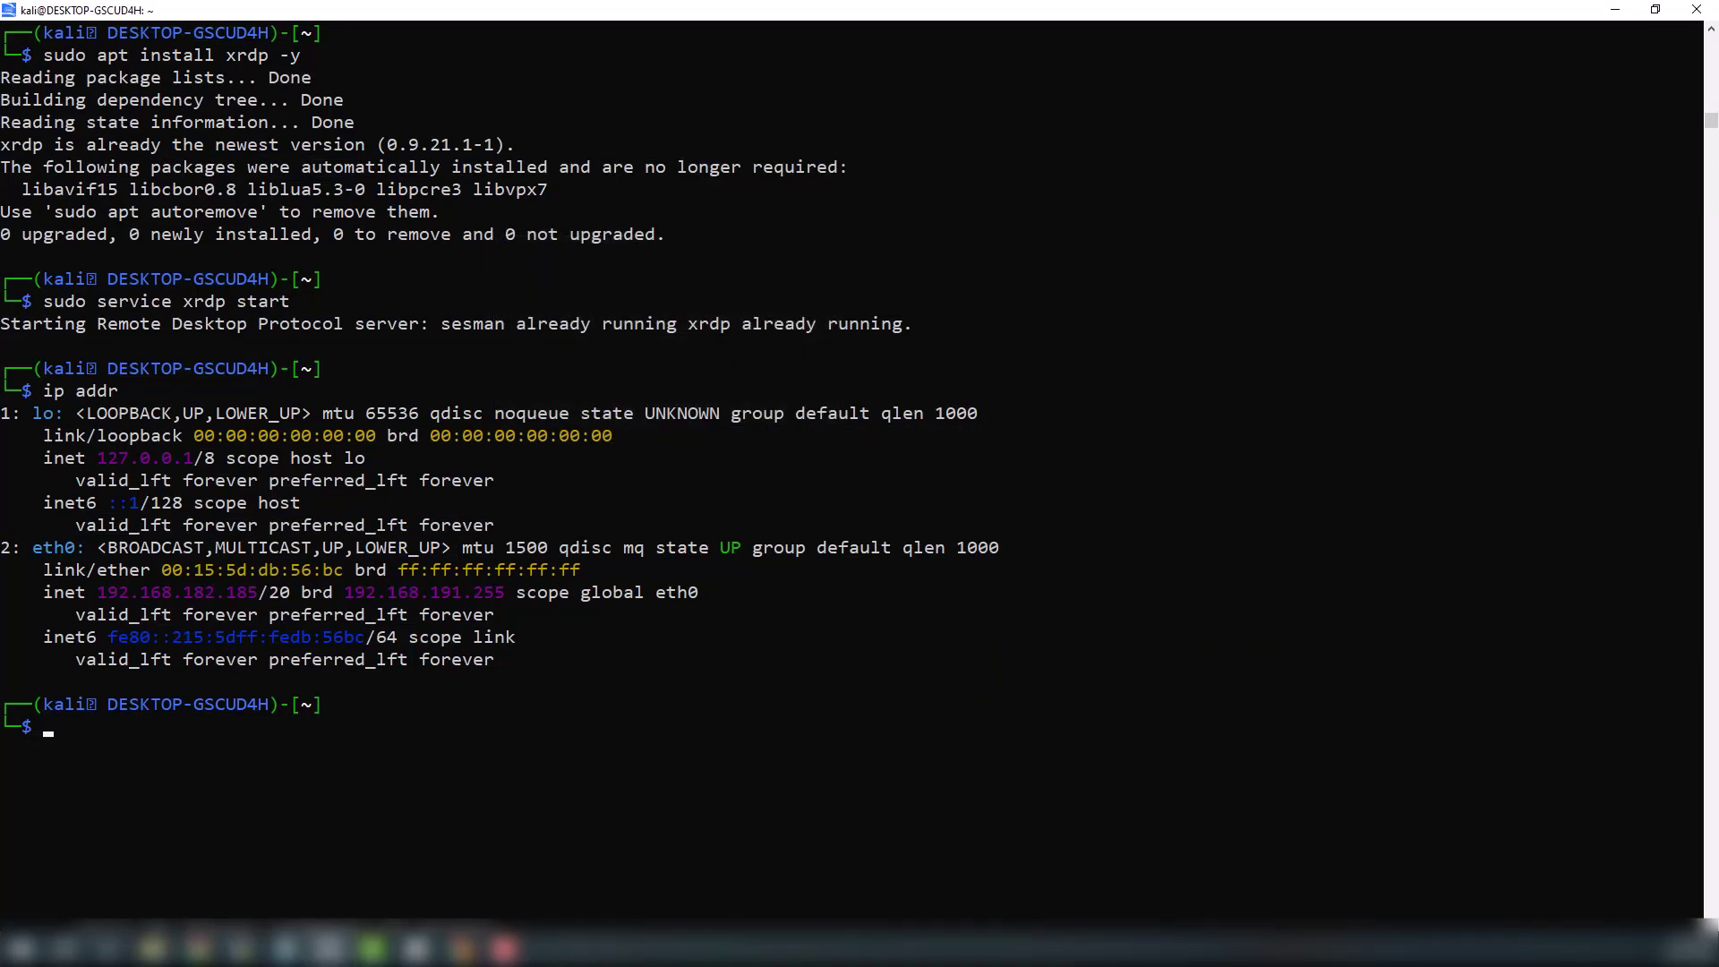